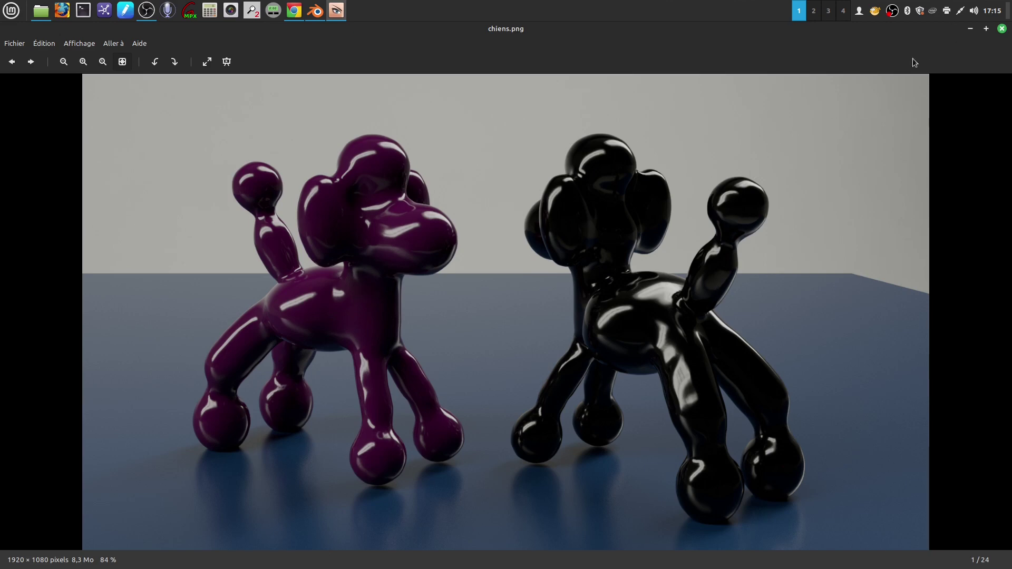
- Close the chiens.png preview and show the two balloon dogs in Blender with solid shading
click(1002, 29)
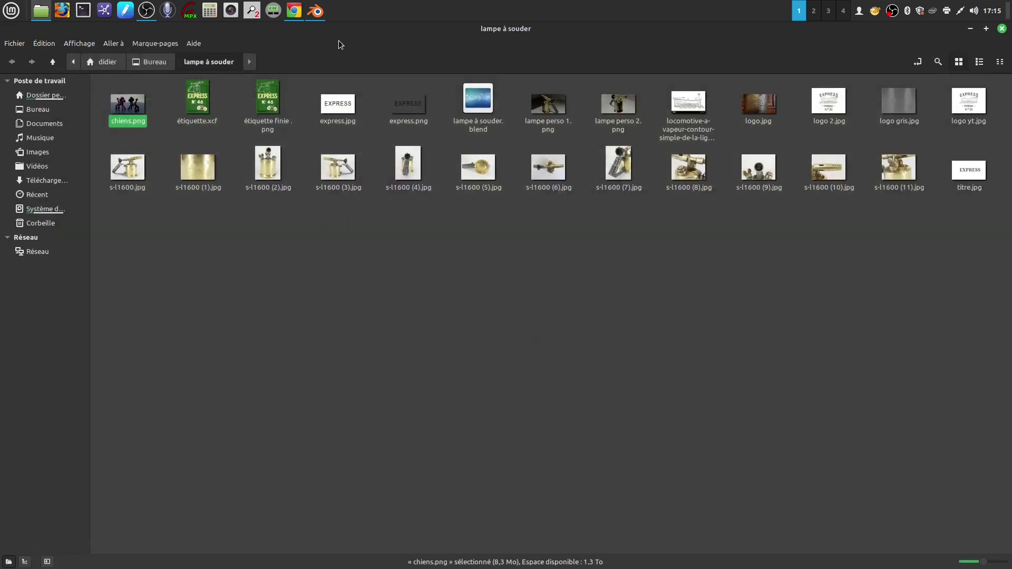
click(316, 10)
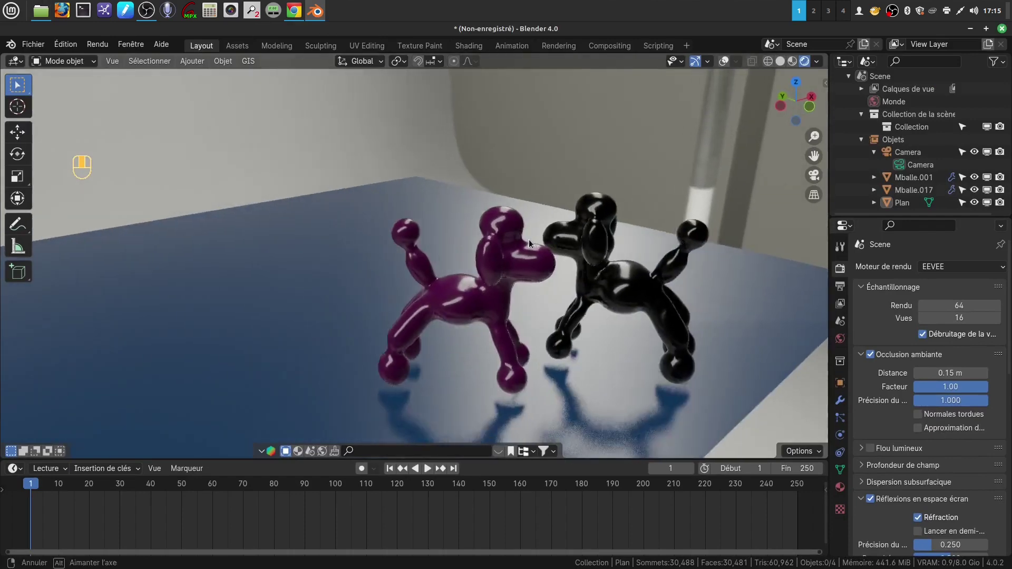
middle_drag(529, 240, 569, 203)
click(781, 60)
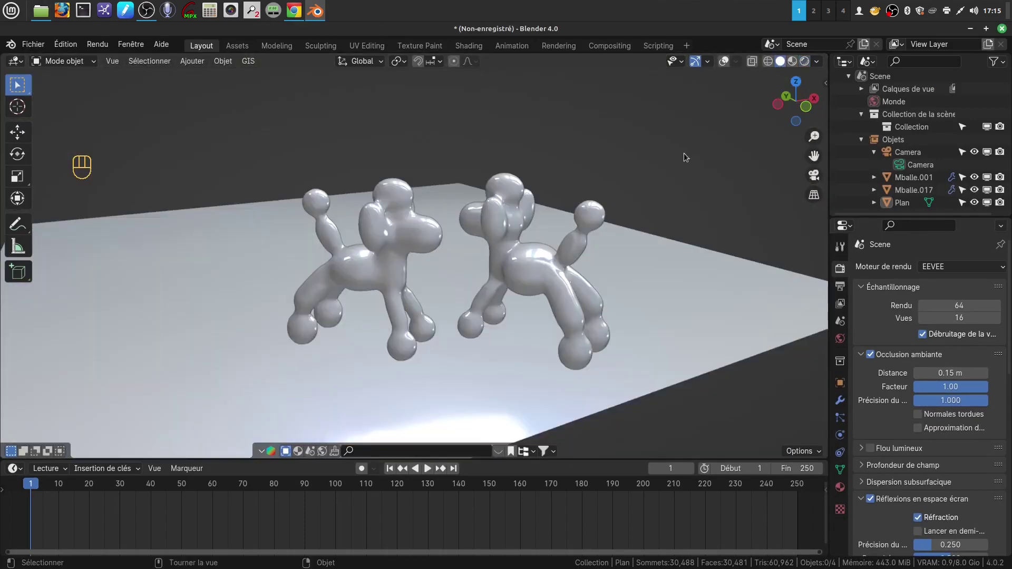
- Select both balloon dogs and turn on the viewport overlays
click(547, 270)
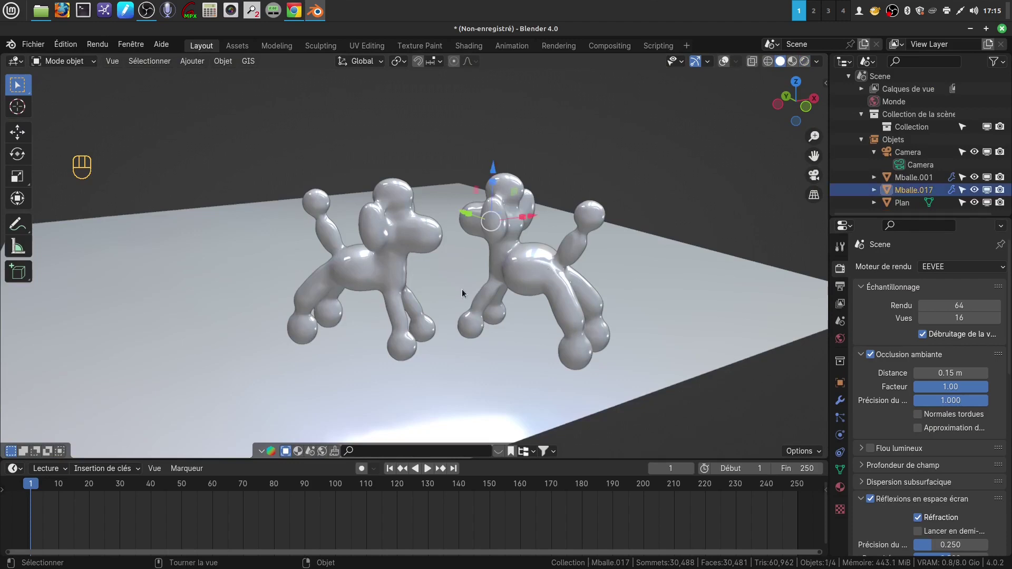
shift+click(394, 288)
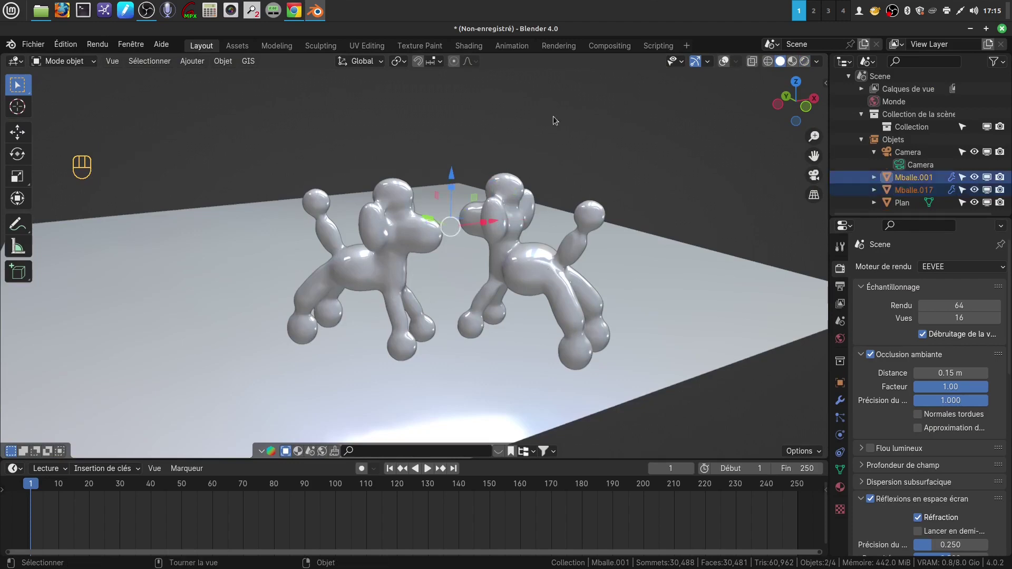
click(724, 62)
scroll(527, 306, up, 4)
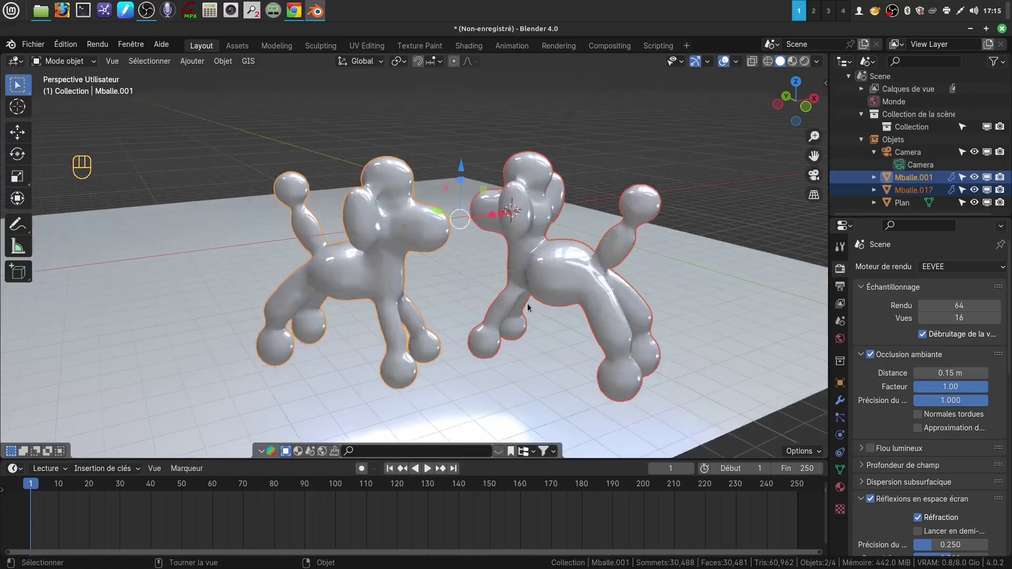
- Enter Edit Mode on both dogs and examine their mesh topology from several angles
key(Tab)
middle_drag(528, 305, 493, 282)
key(a)
scroll(493, 282, down, 4)
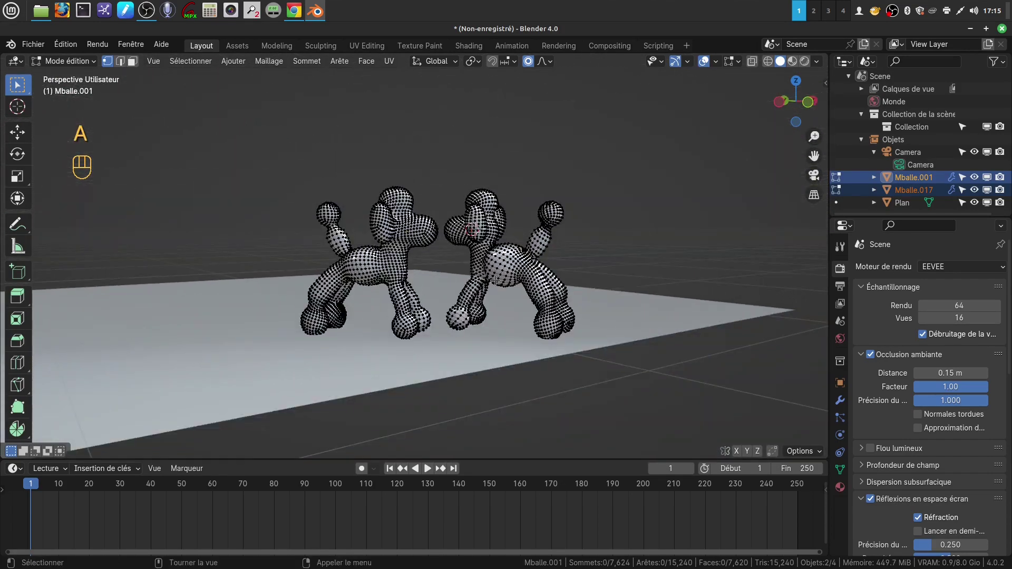
scroll(496, 280, up, 2)
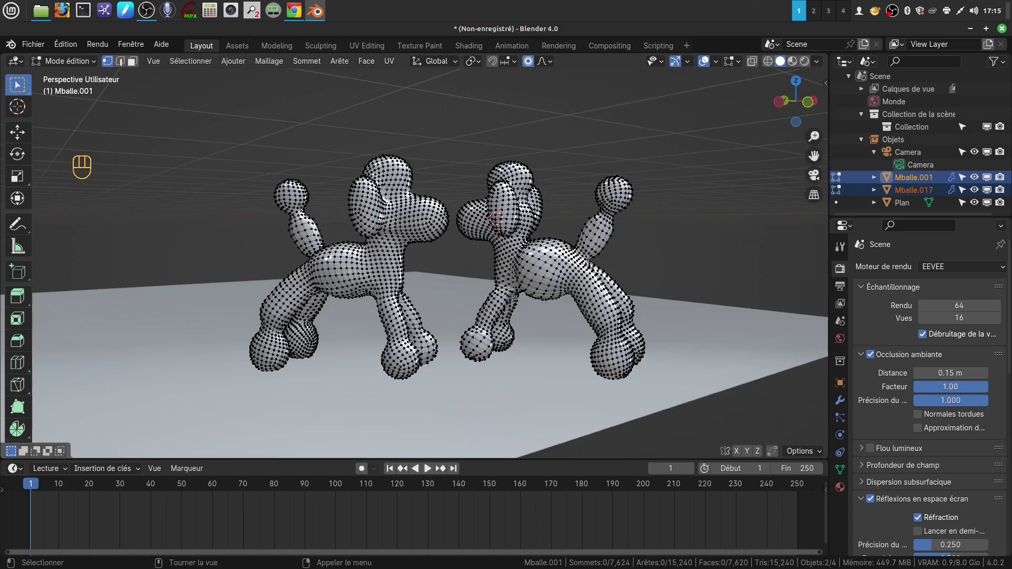
shift+middle_drag(512, 298, 552, 291)
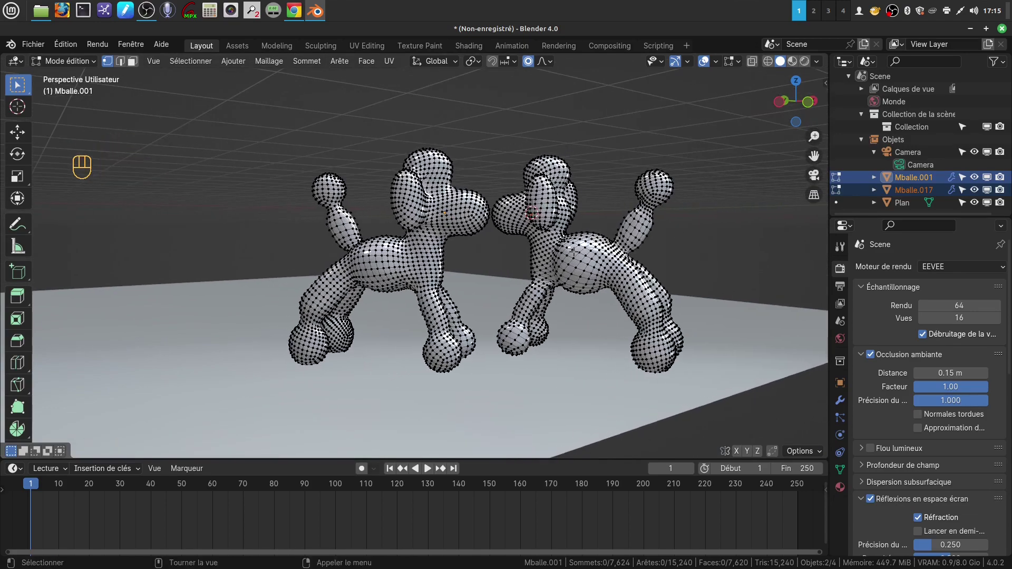
middle_drag(582, 252, 604, 252)
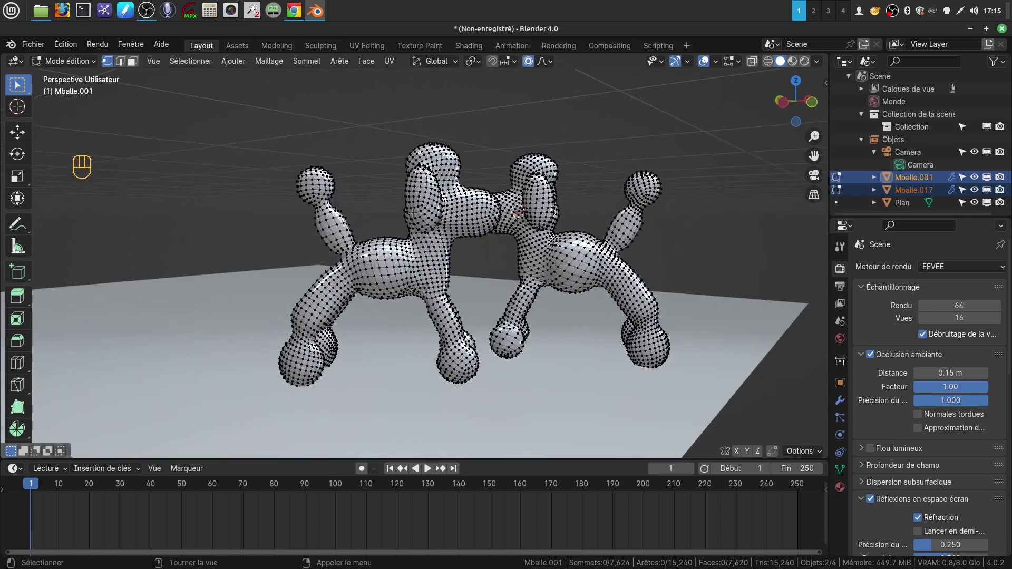
right_click(895, 12)
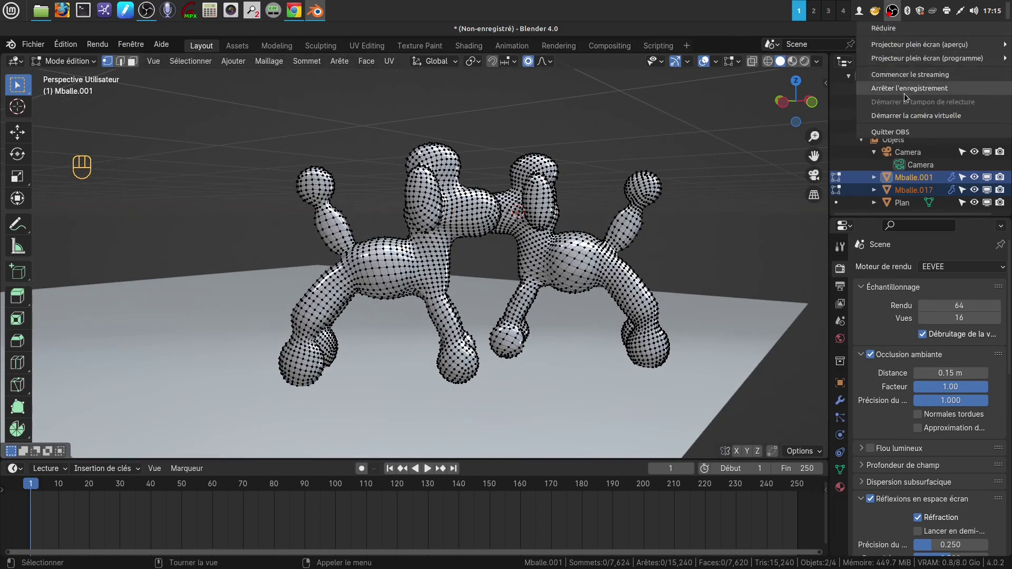
click(907, 84)
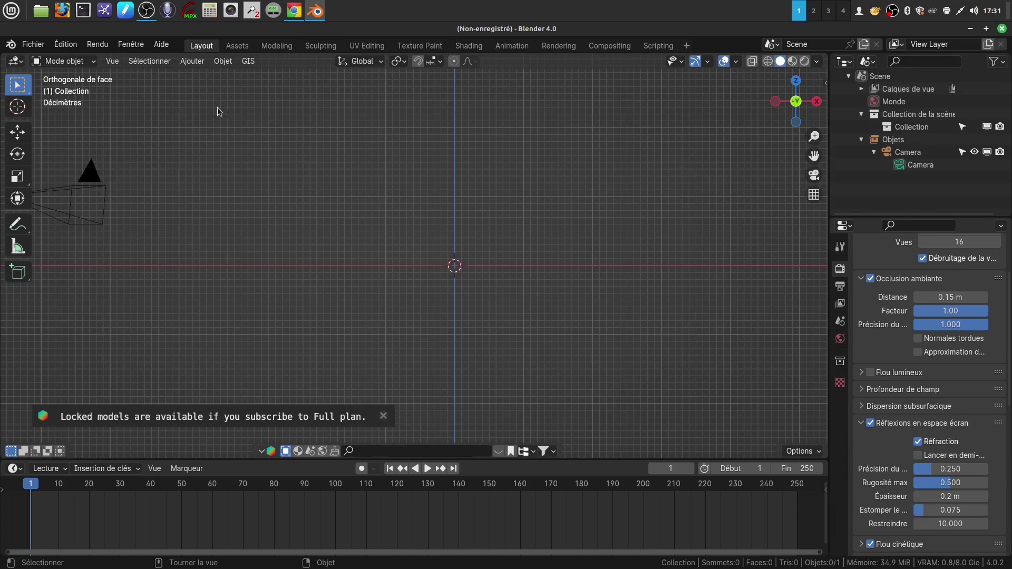
- Add a capsule metaball at the origin as the dog's body
click(192, 62)
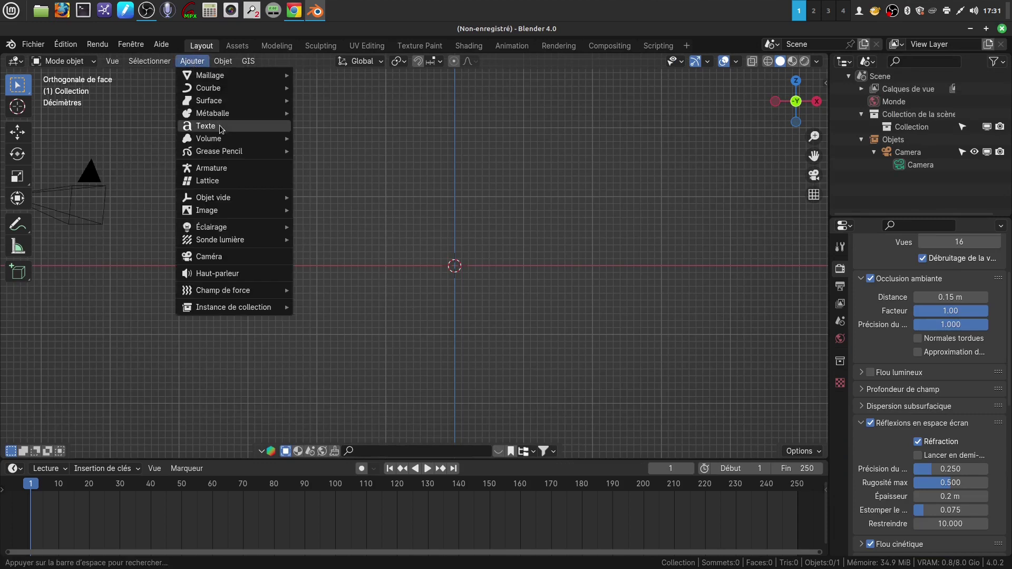
mouse_move(215, 119)
click(327, 127)
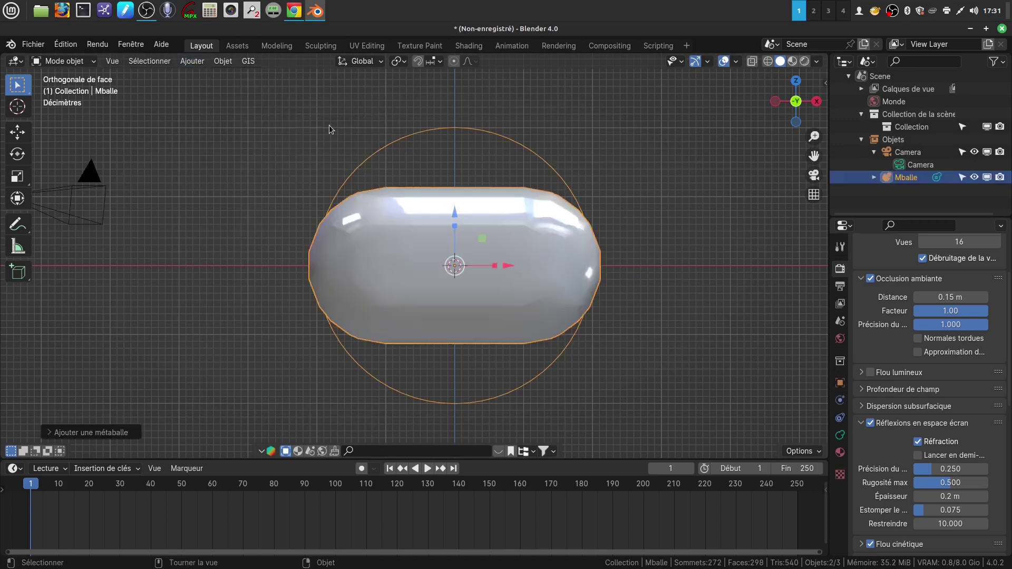
scroll(500, 272, down, 3)
scroll(527, 299, down, 3)
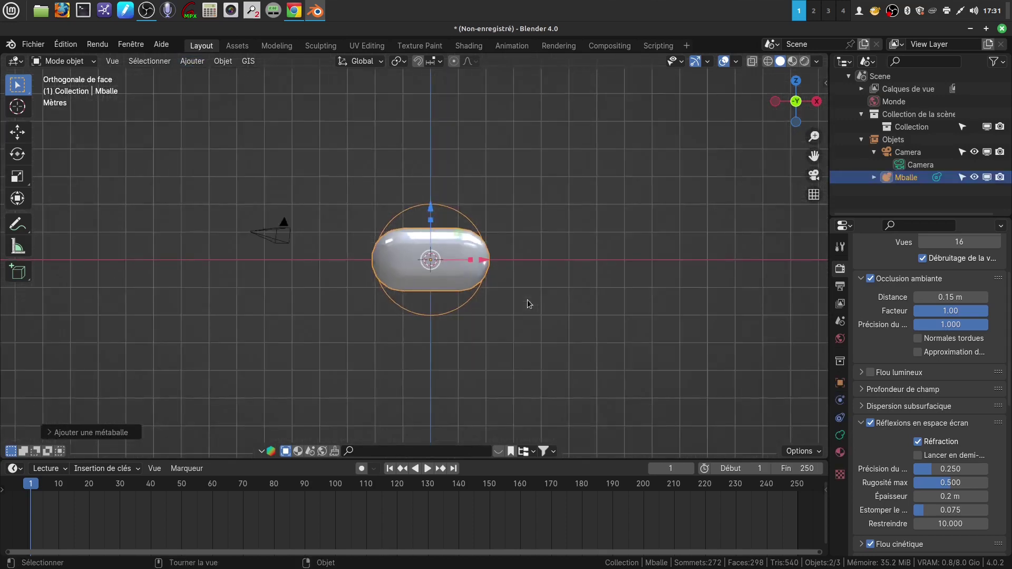
shift+middle_drag(514, 293, 491, 261)
scroll(489, 268, down, 2)
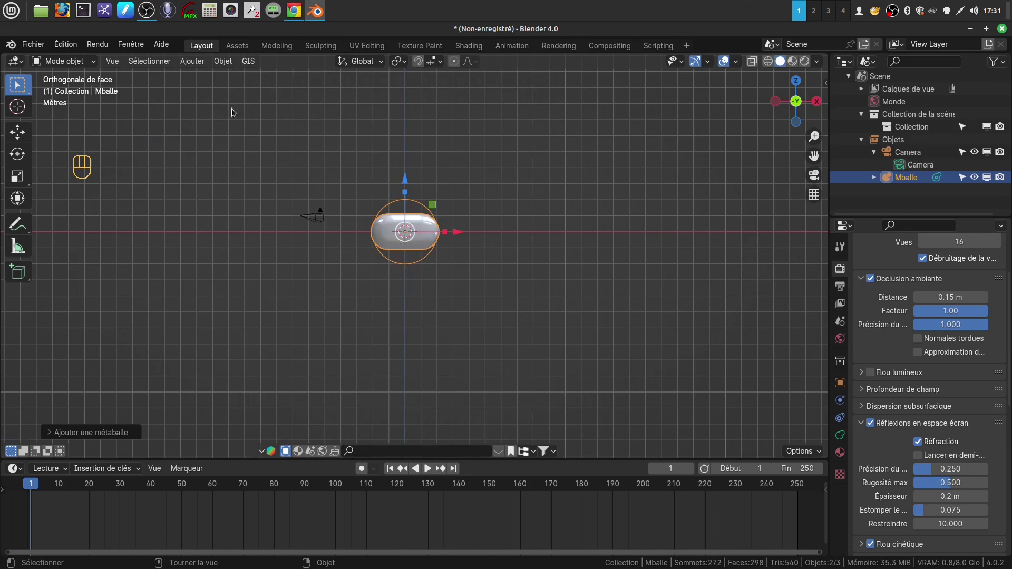
- Add a ball metaball and place it just above the capsule, offset toward its positive-X end
click(192, 61)
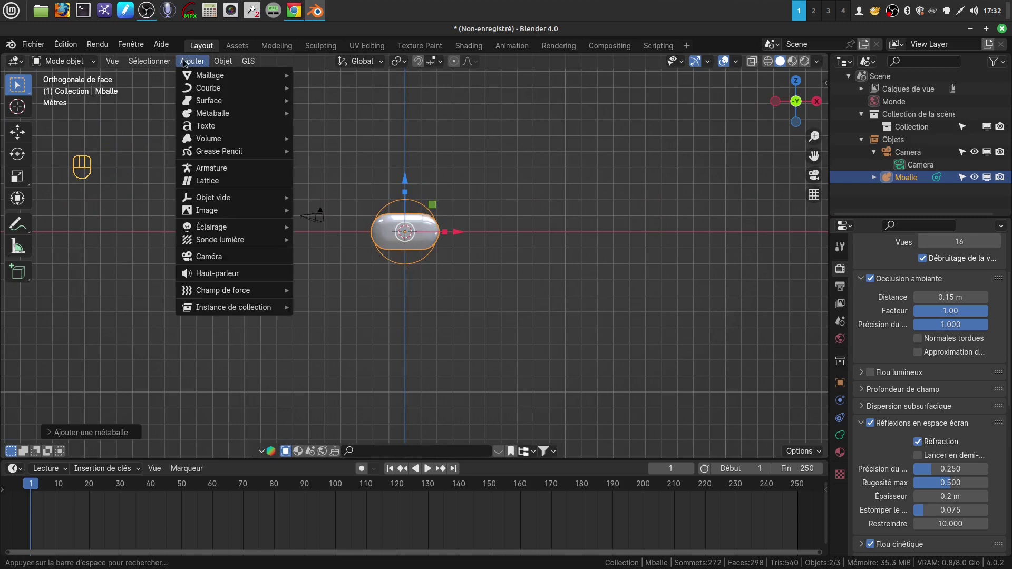
mouse_move(203, 98)
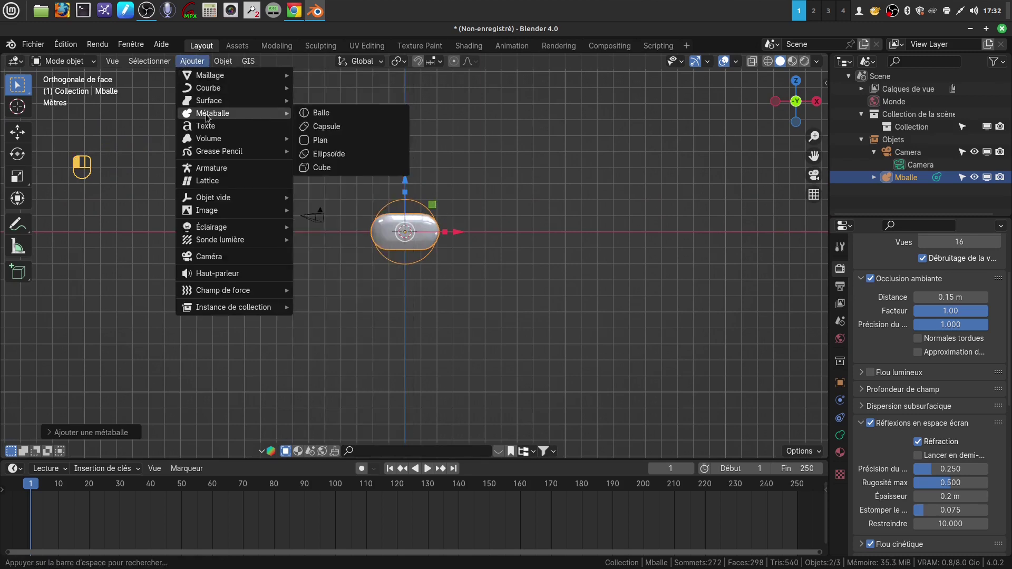
click(321, 112)
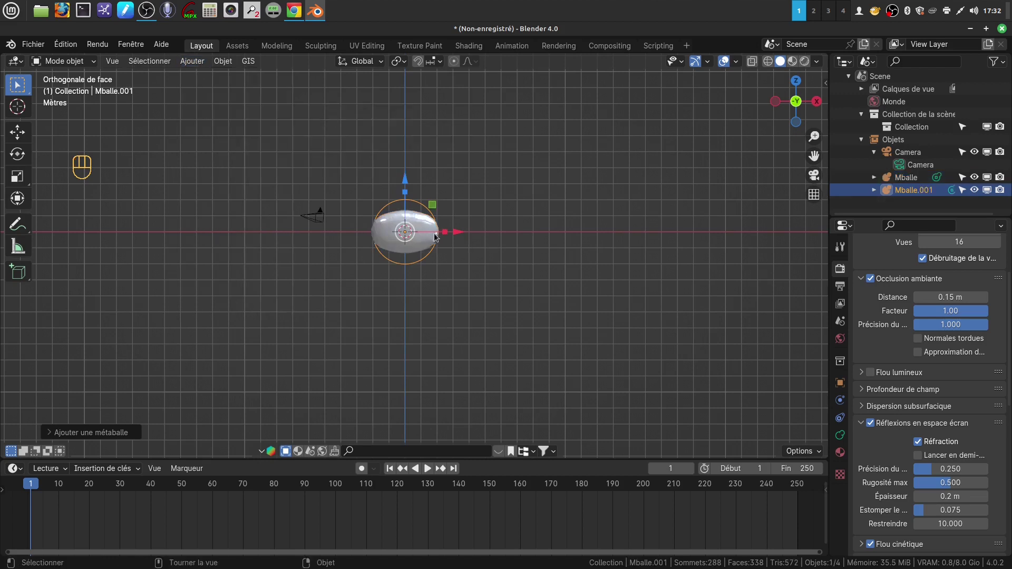
drag(405, 177, 405, 136)
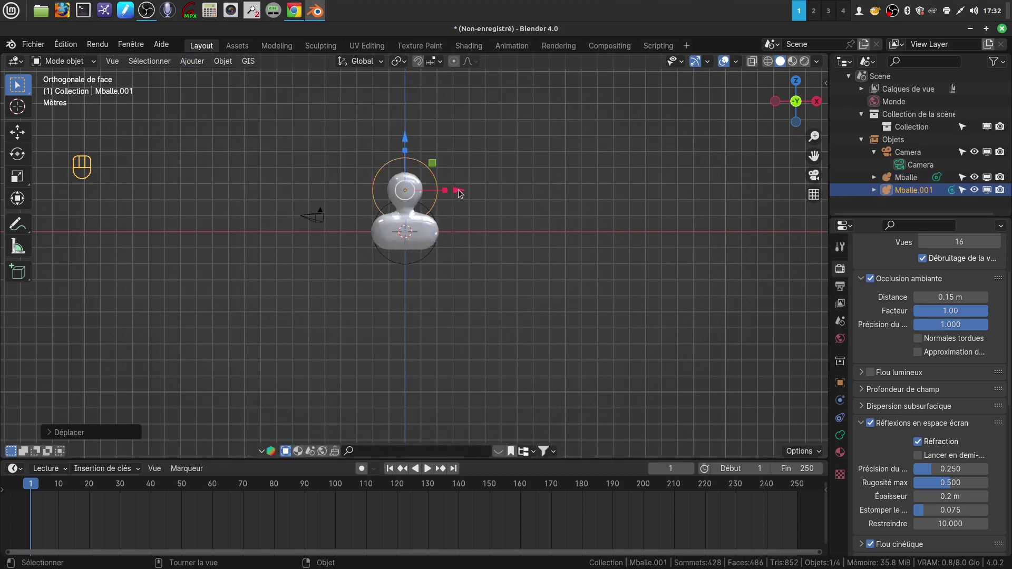
drag(459, 191, 477, 191)
mouse_move(423, 151)
mouse_down()
mouse_move(423, 164)
mouse_move(423, 146)
mouse_up()
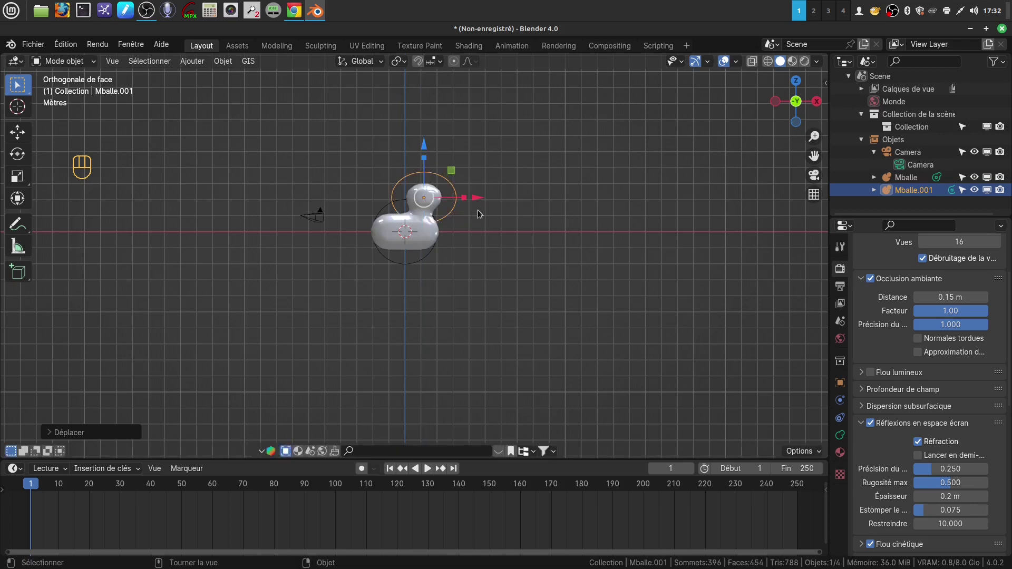
- Duplicate the body capsule and move the copy along positive X, clear of the body
shift+middle_drag(472, 254, 475, 280)
scroll(504, 280, up, 2)
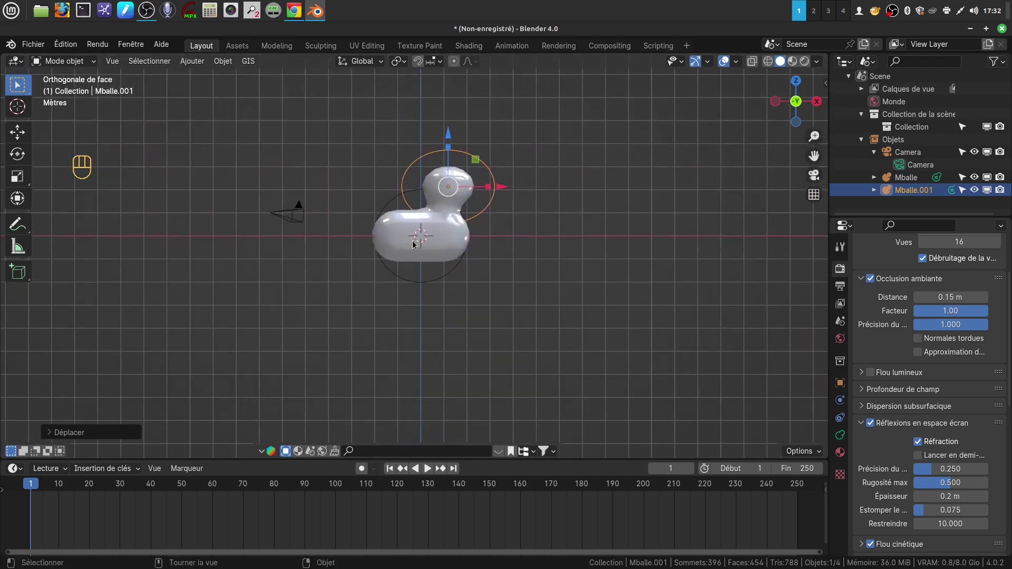
click(400, 281)
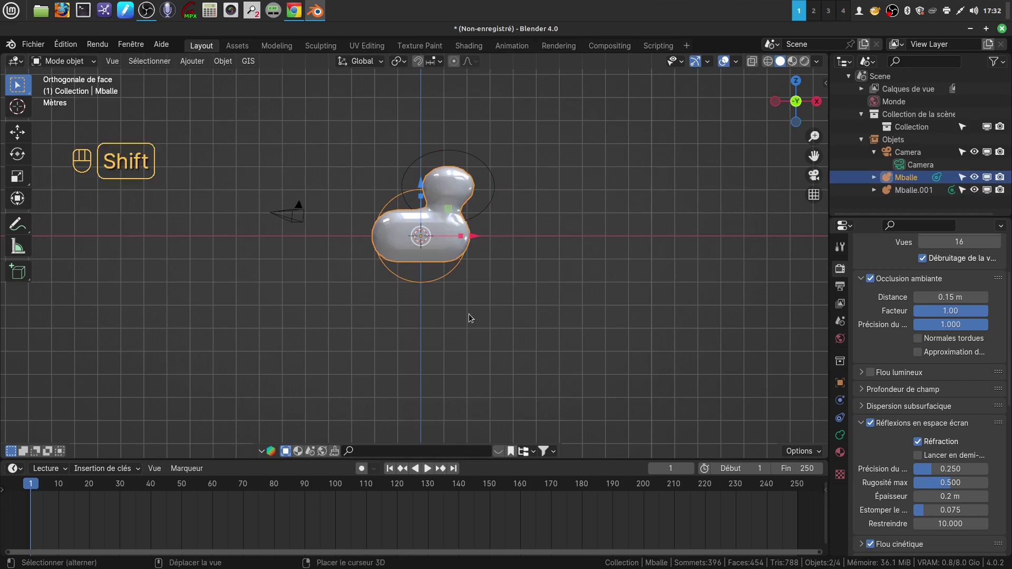
key(shift+d)
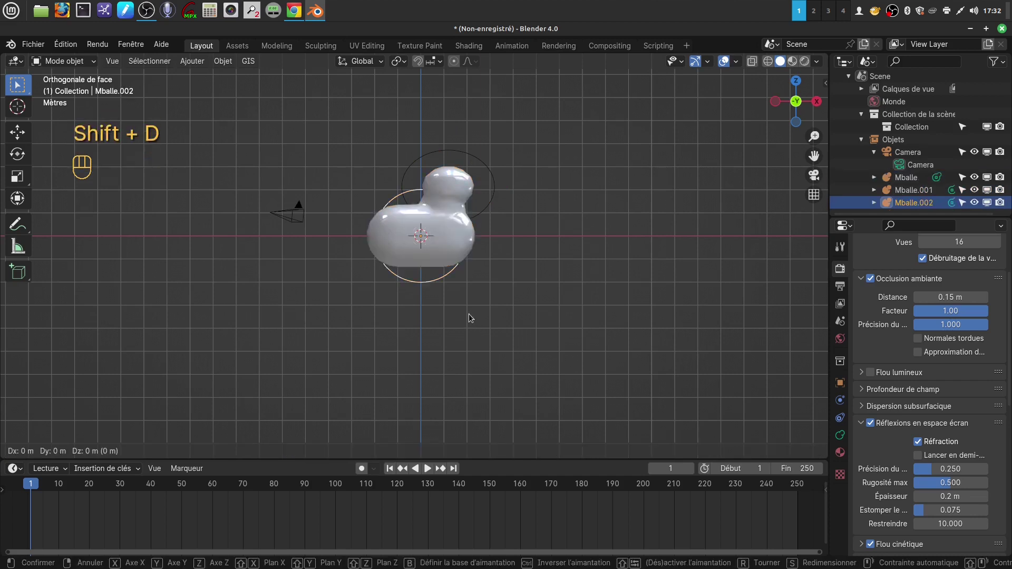
click(470, 315)
drag(475, 236, 622, 253)
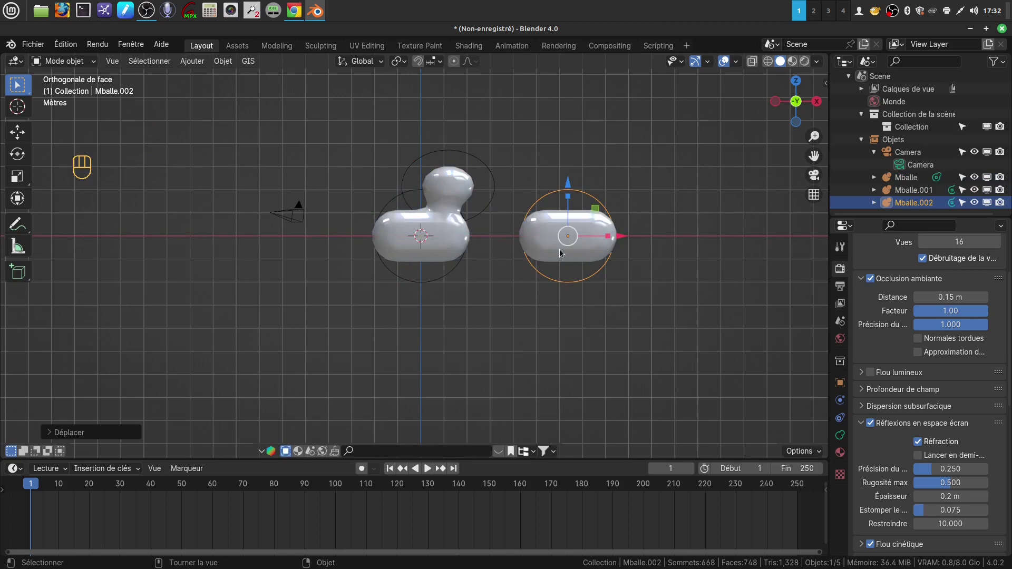
- Scale the duplicated capsule down along Z and shorten it slightly along X
key(s)
click(727, 330)
drag(568, 198, 573, 216)
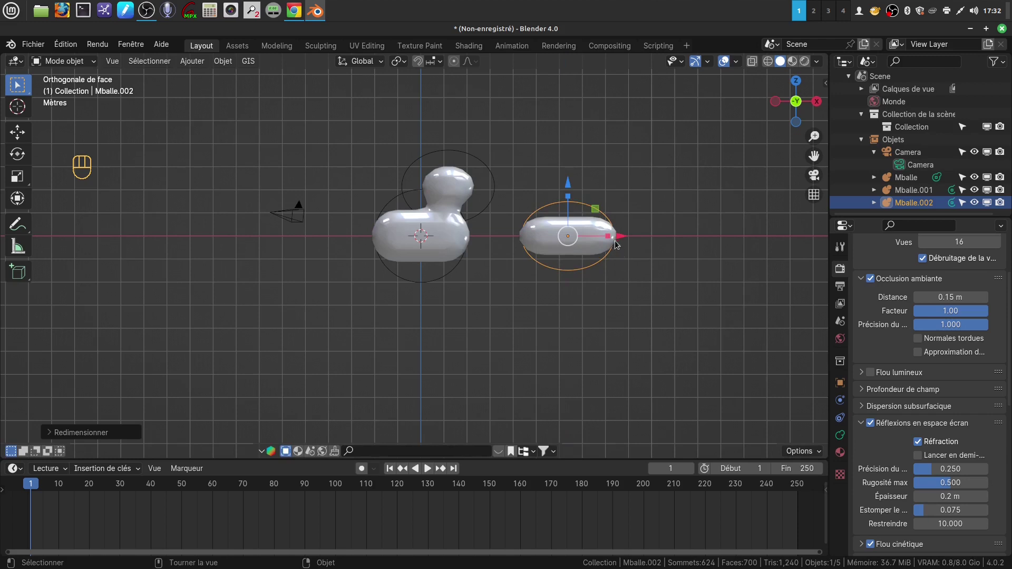
drag(608, 235, 602, 236)
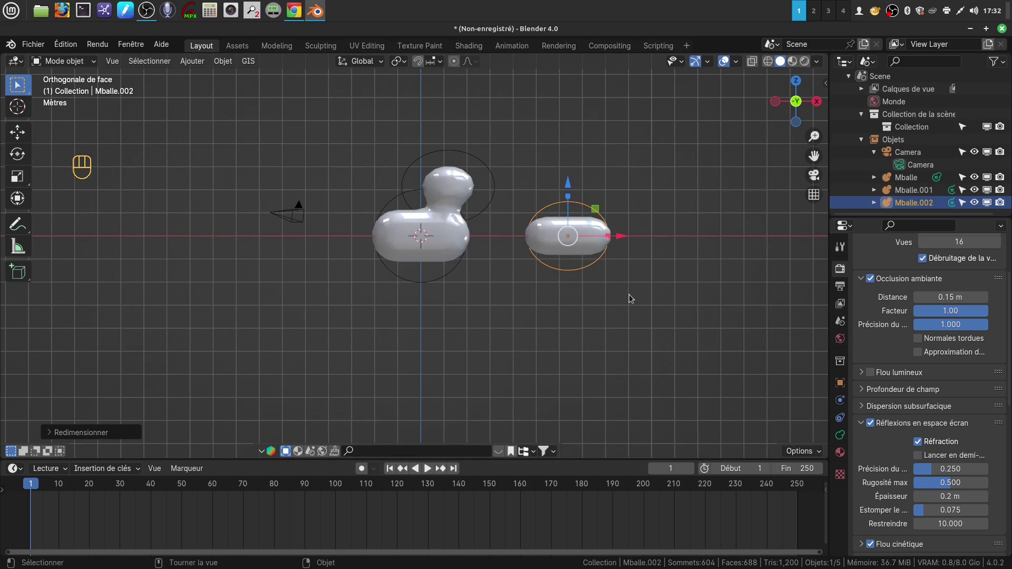
- Rotate the duplicated capsule upright and move it onto the body's positive-X end, below the ball
key(r)
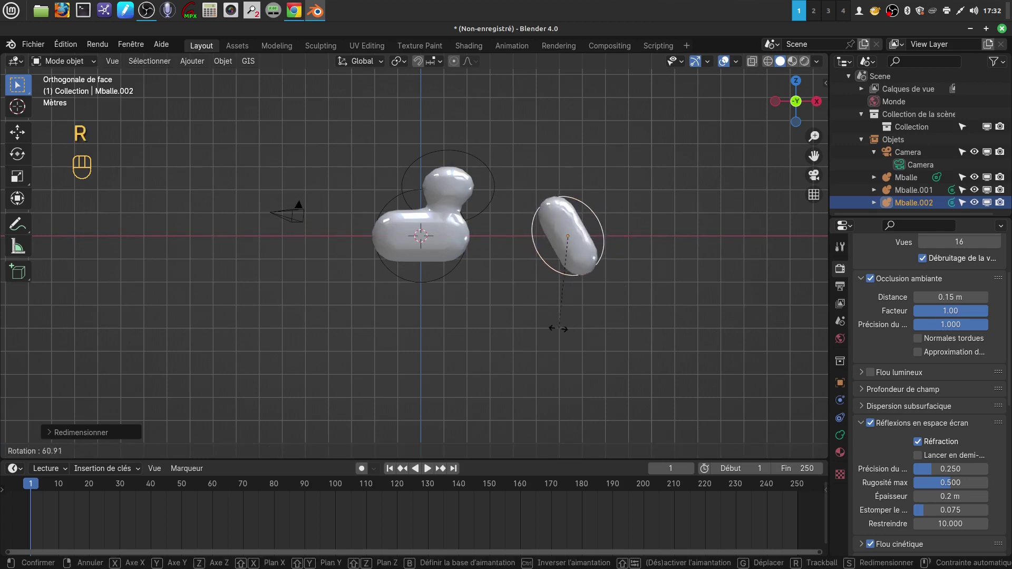
click(513, 319)
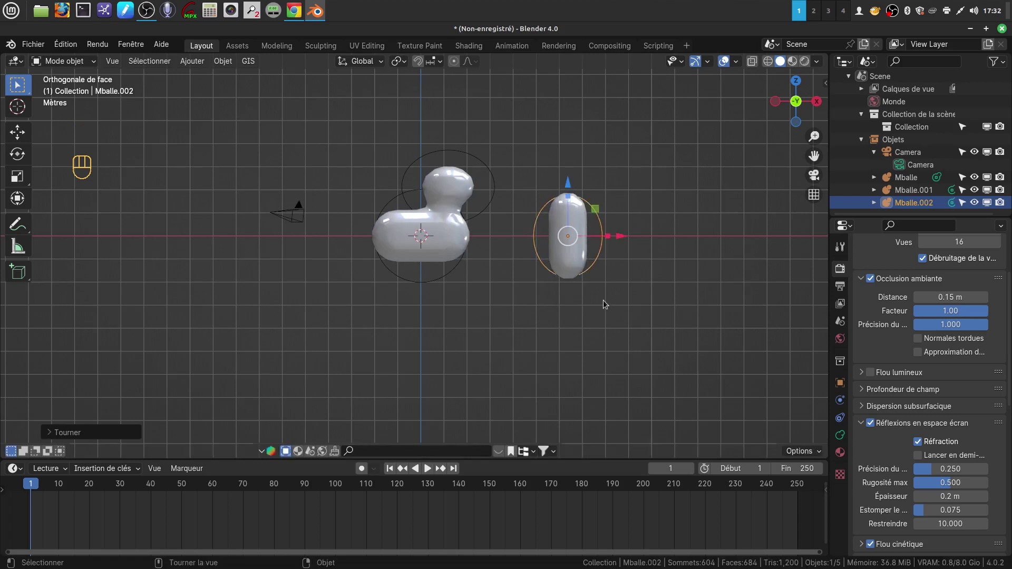
key(g)
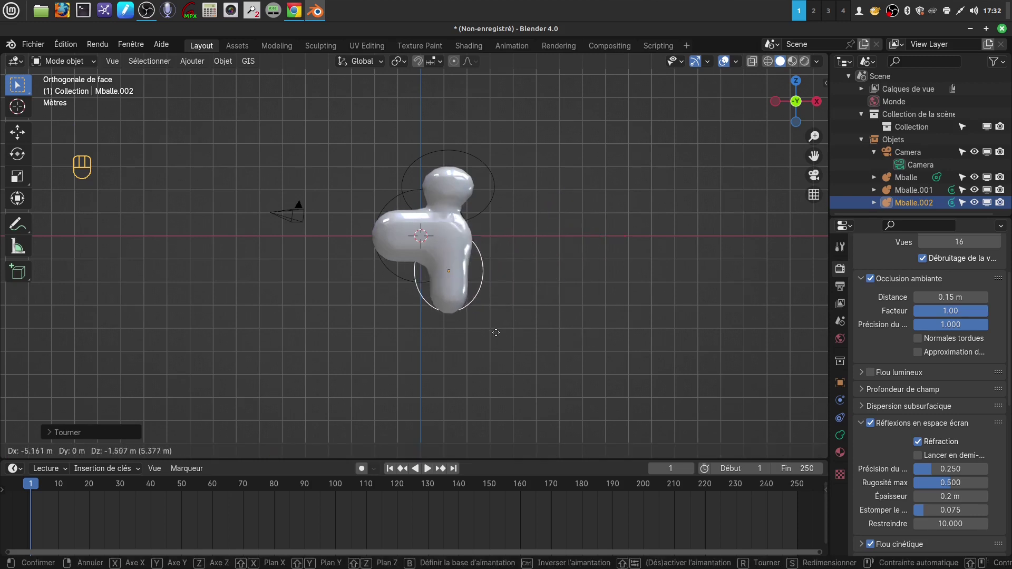
click(504, 299)
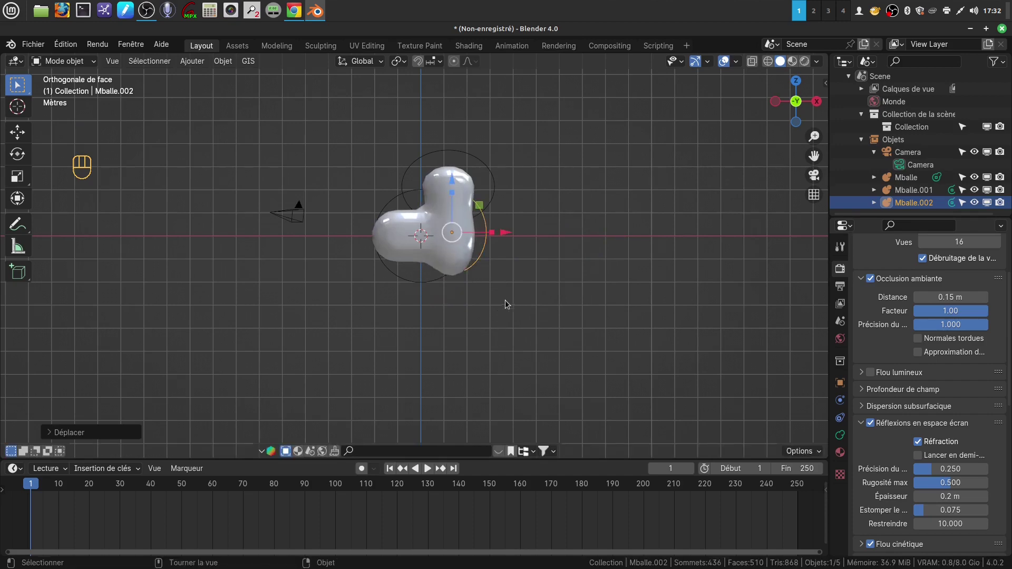
- Move the upright capsule along negative Y to one side of the first capsule and tilt its lower end outward about 8 degrees
middle_drag(505, 300, 662, 321)
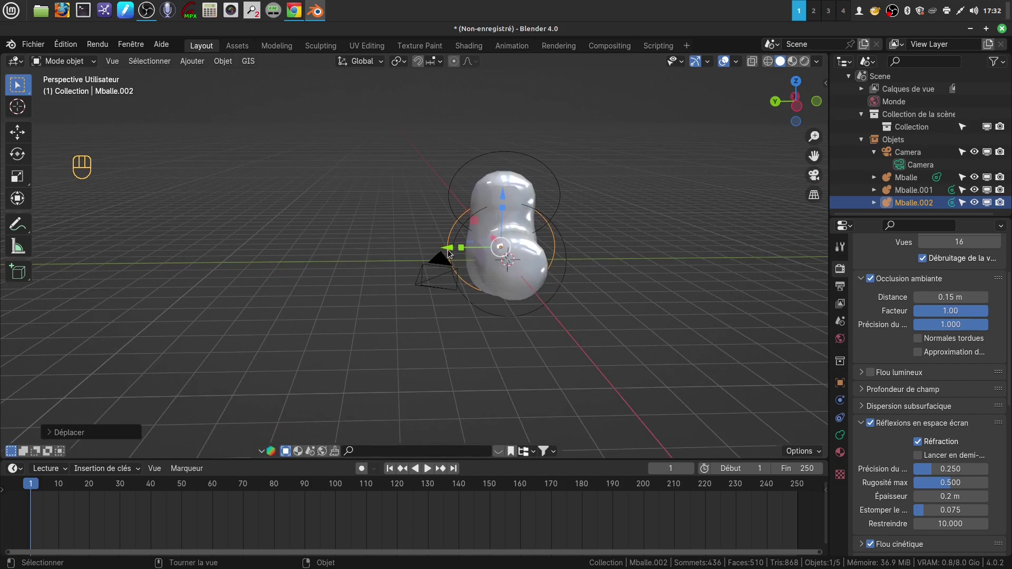
drag(448, 249, 504, 267)
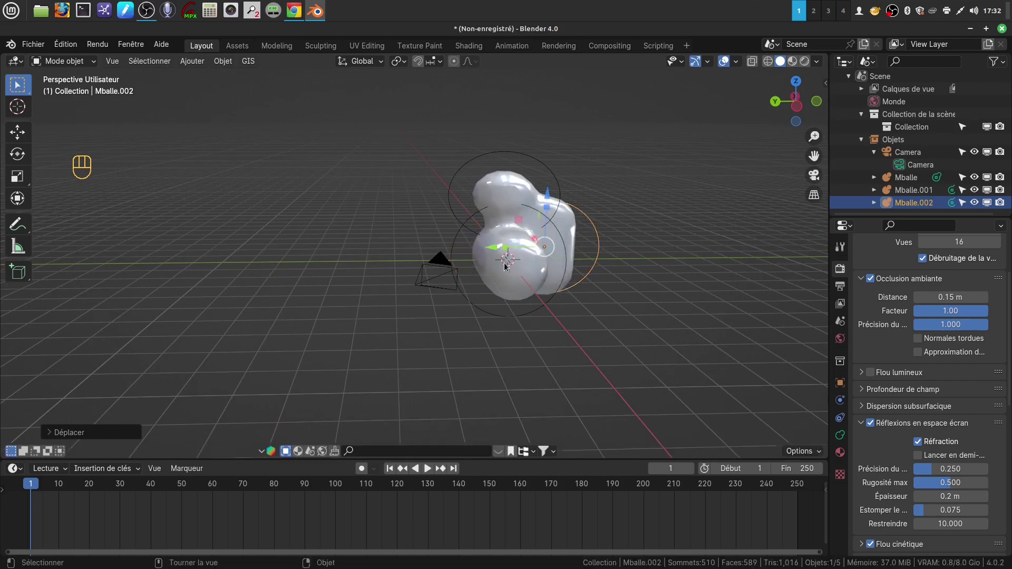
key(ctrl+KP_3)
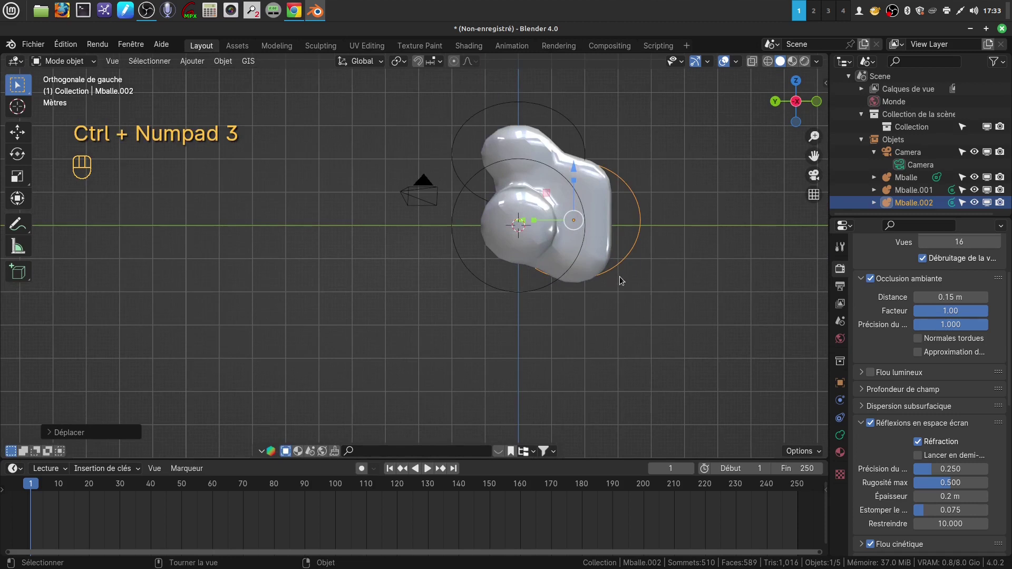
key(r)
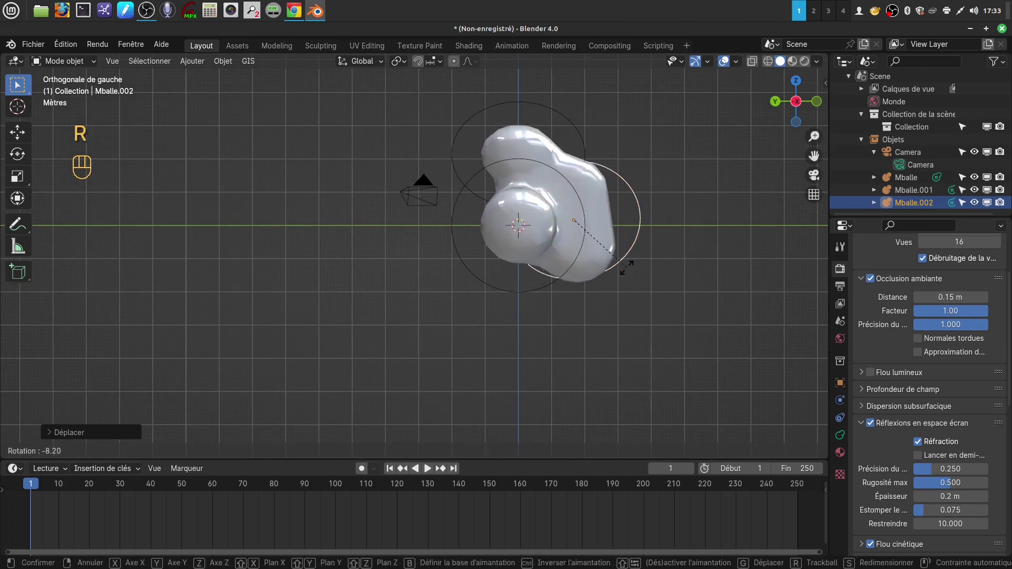
click(626, 268)
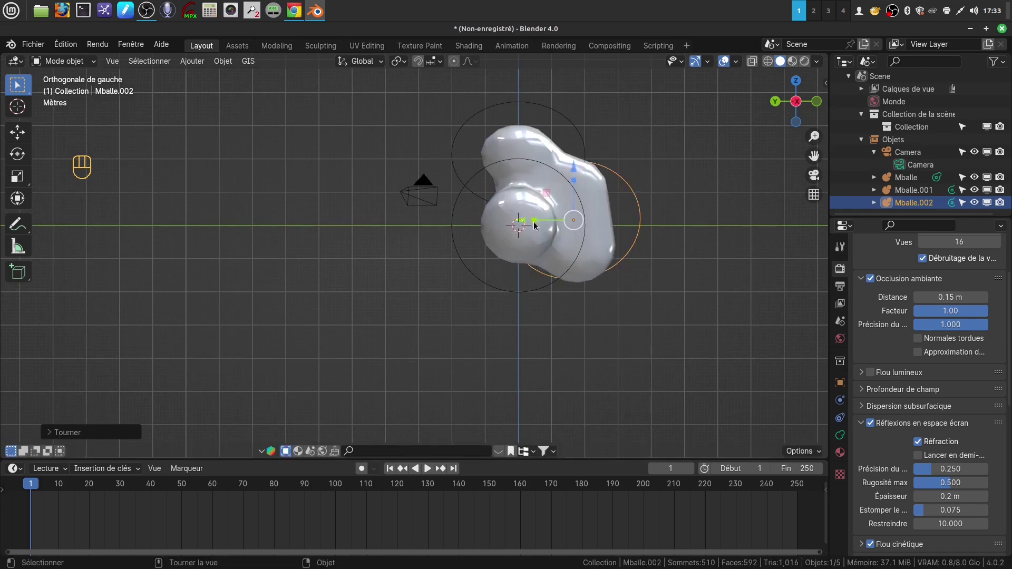
drag(519, 224, 527, 219)
middle_drag(527, 220, 621, 245)
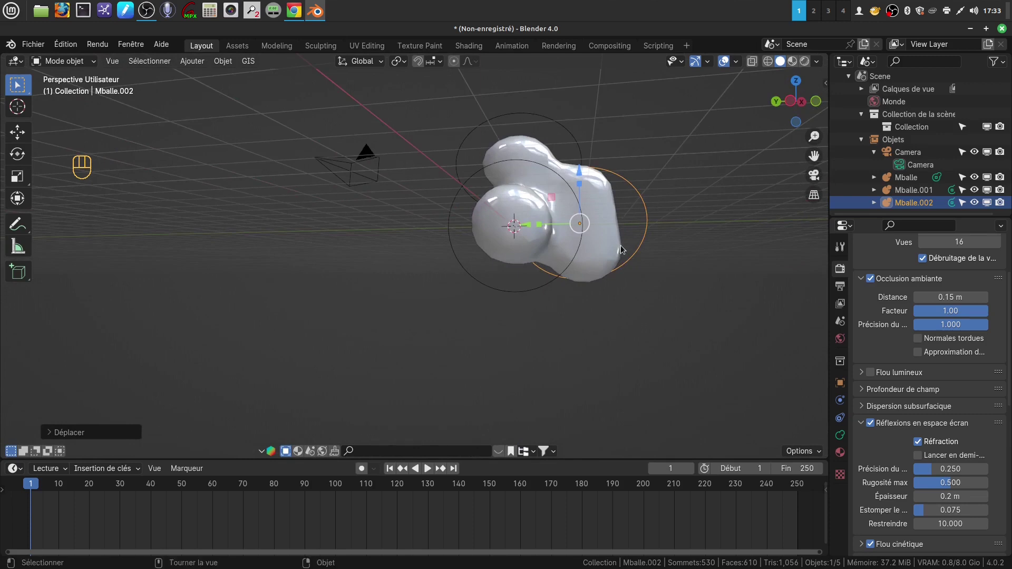
- Duplicate the tilted side capsule, place the copy on the opposite, positive-Y side, and tilt it the opposite way
key(ctrl+KP_3)
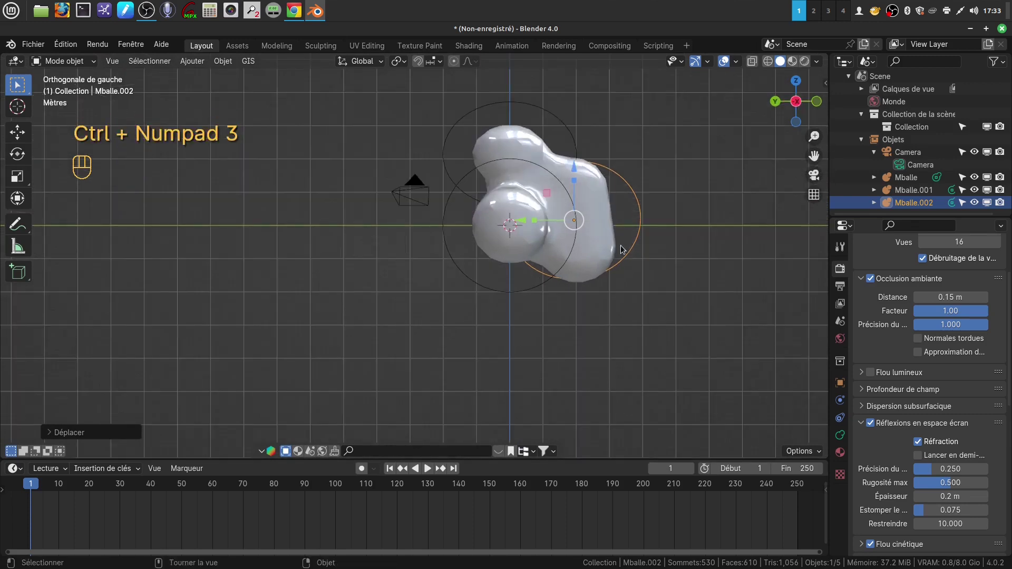
key(shift+d)
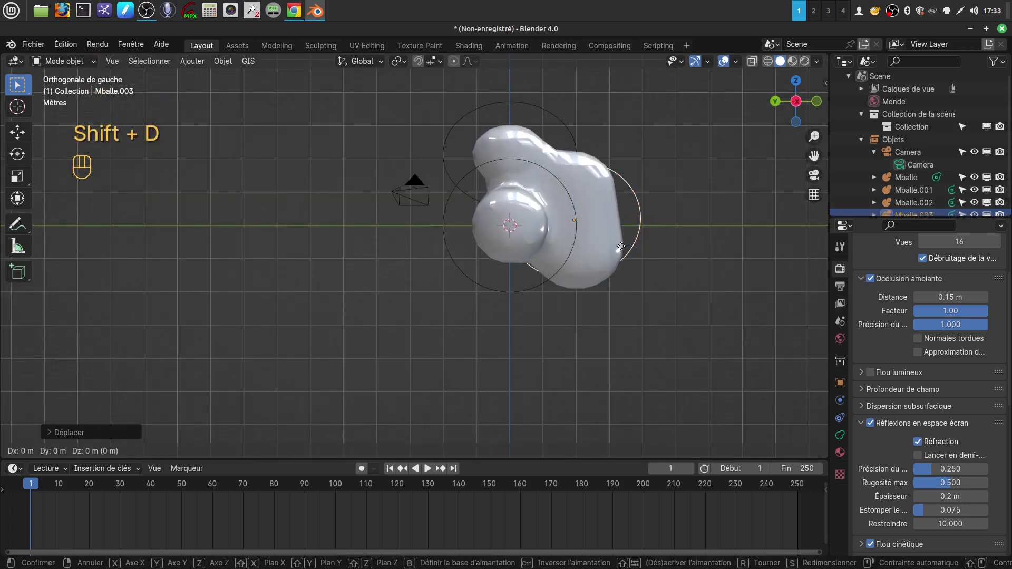
click(621, 245)
drag(527, 228, 369, 221)
key(r)
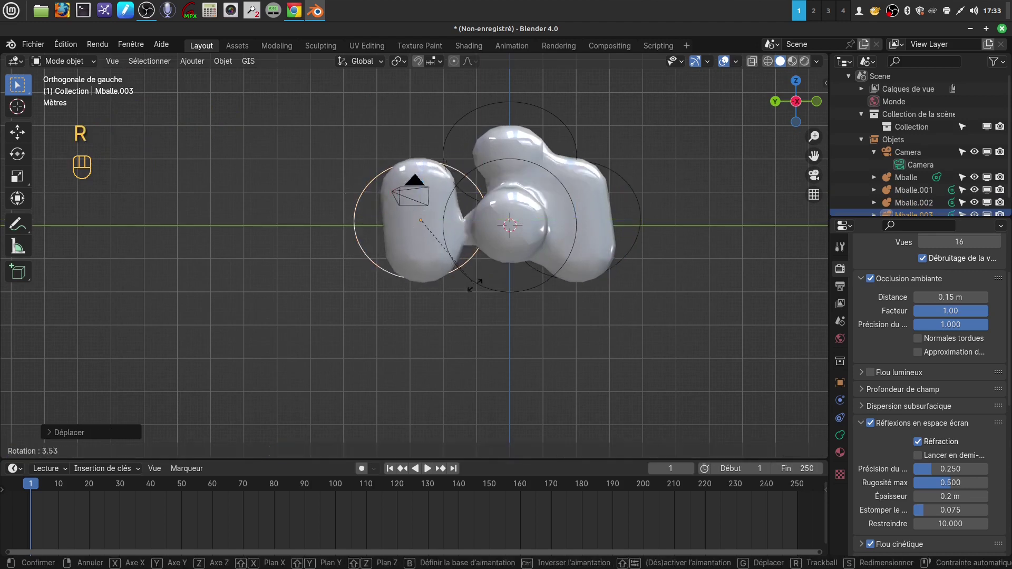
click(447, 290)
drag(371, 221, 384, 219)
middle_drag(511, 103, 422, 185)
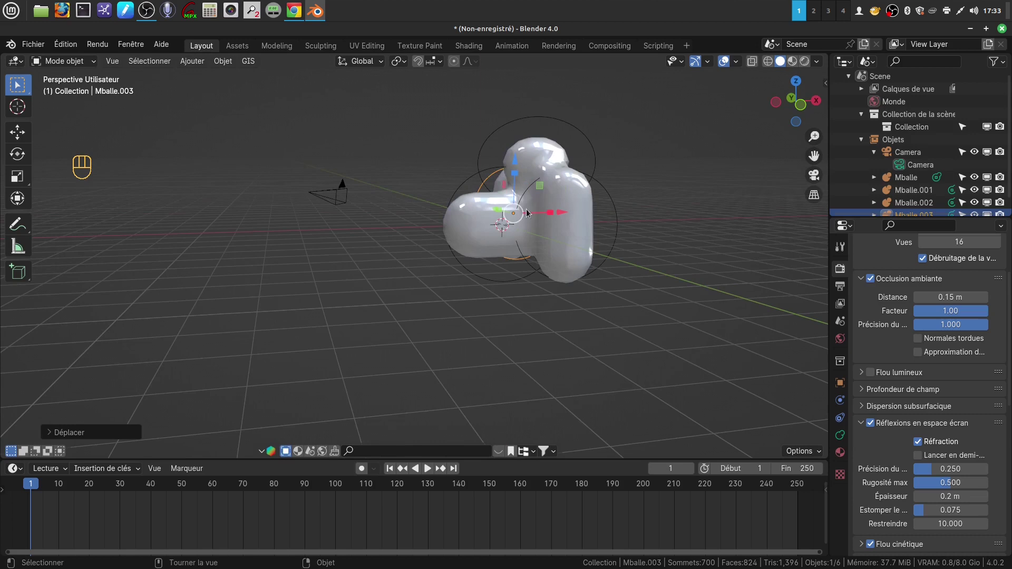
shift+middle_drag(539, 211, 424, 157)
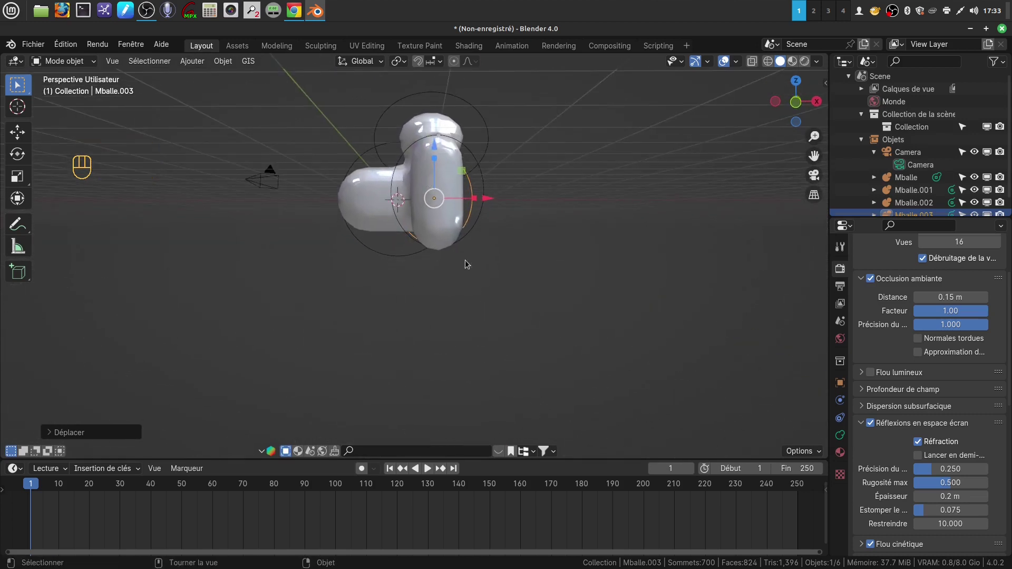
middle_drag(430, 319, 446, 239)
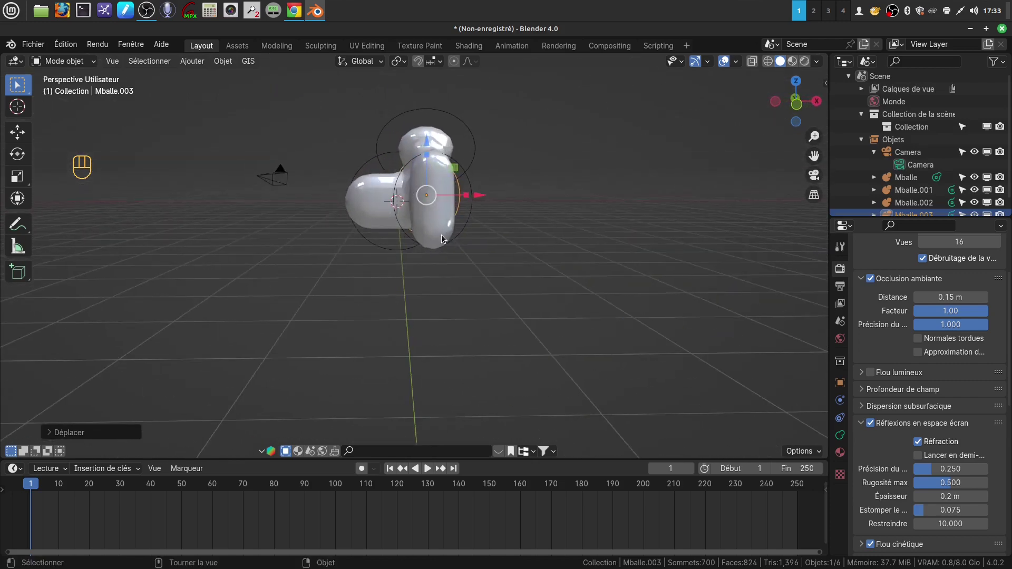
click(445, 238)
click(464, 232)
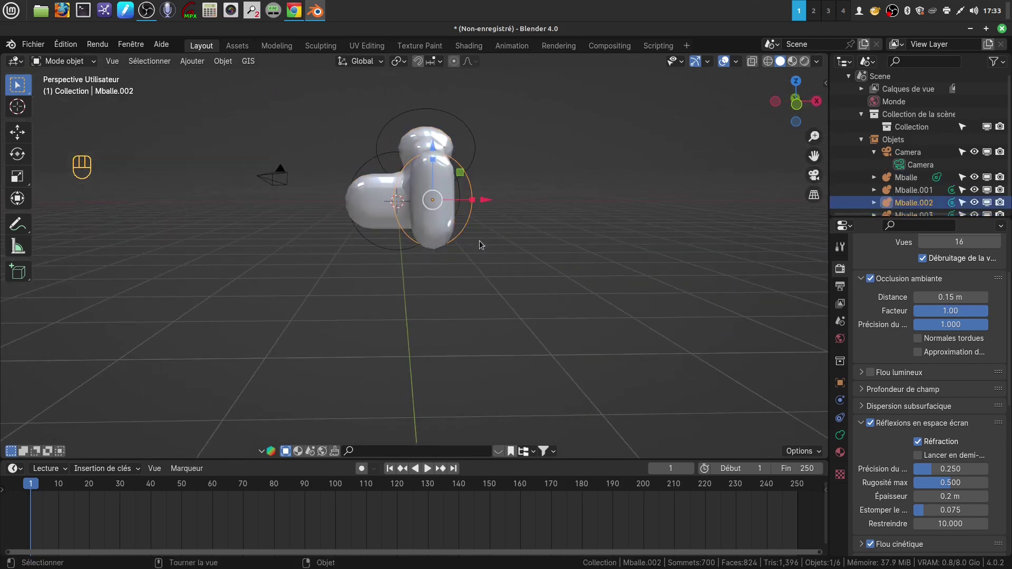
key(shift)
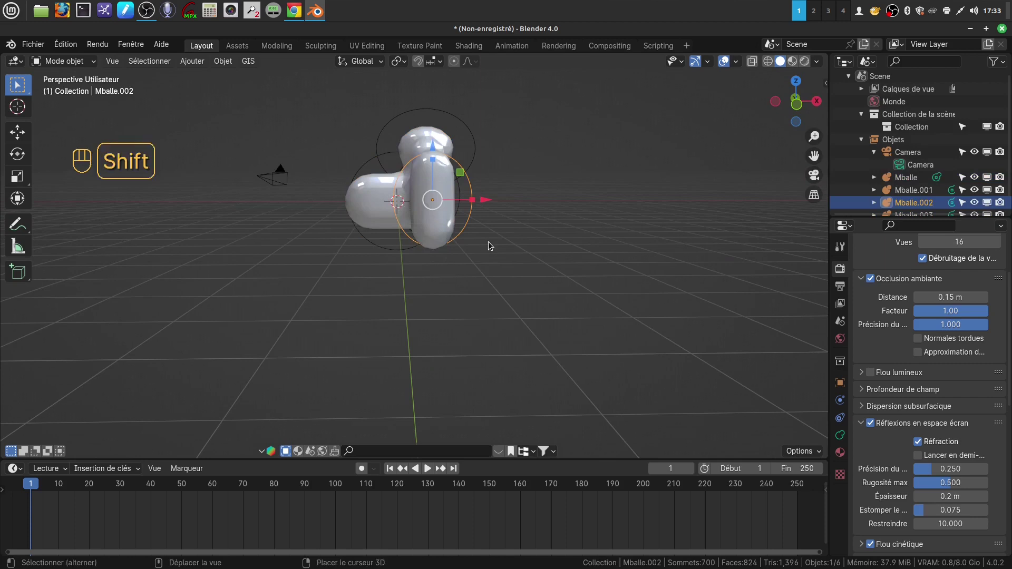
click(458, 268)
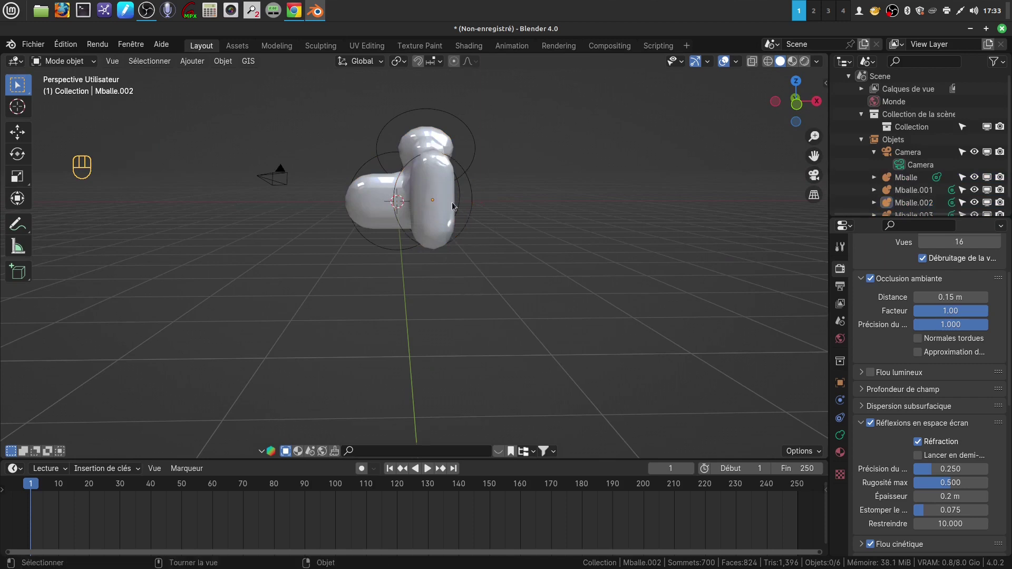
- Add a capsule metaball and move it straight down along Z, clear of the existing shapes
click(194, 61)
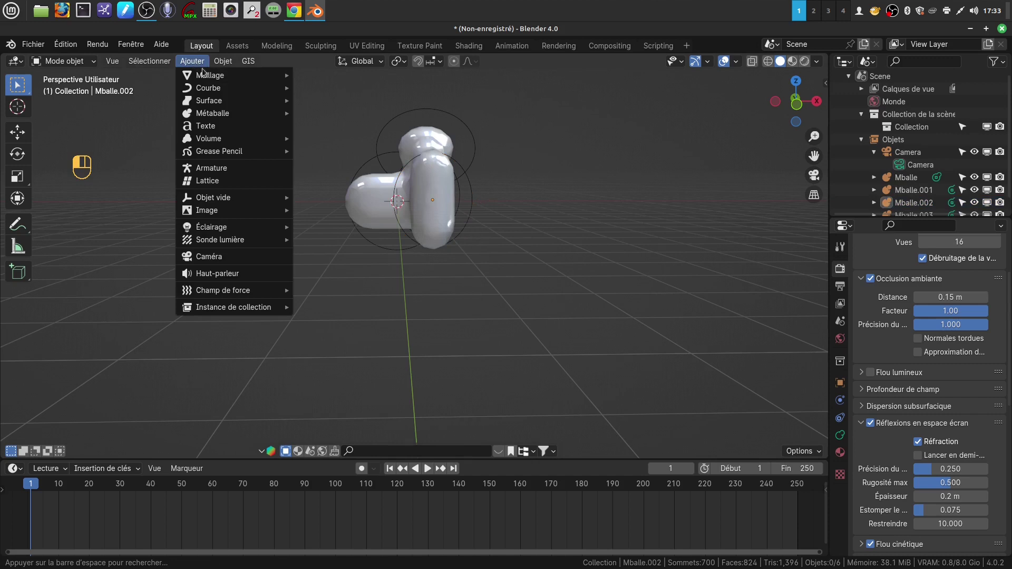
mouse_move(226, 112)
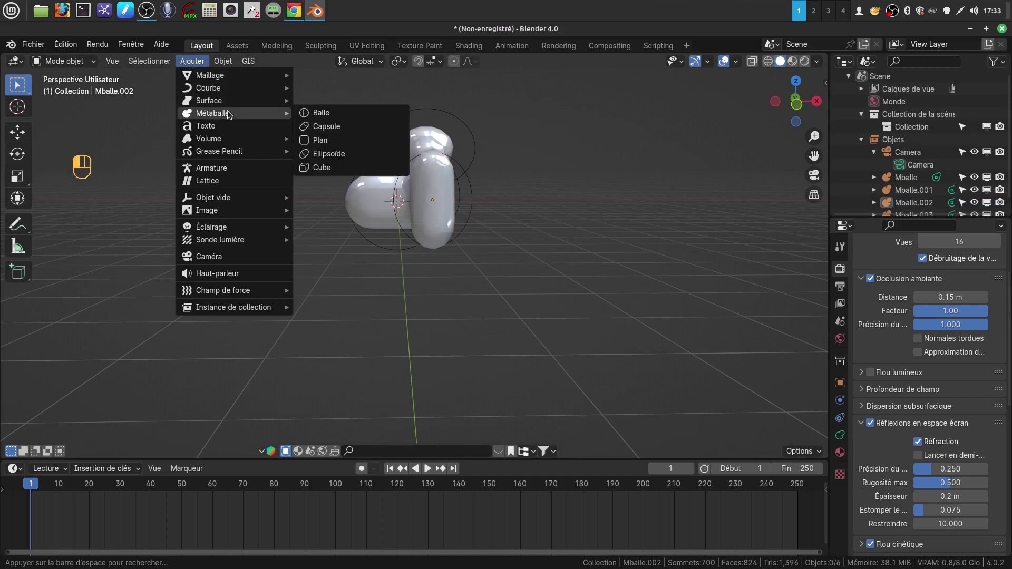
click(326, 126)
drag(401, 156, 534, 316)
- Scale the new capsule down uniformly and rotate it about 89 degrees so it stands upright
key(KP_1)
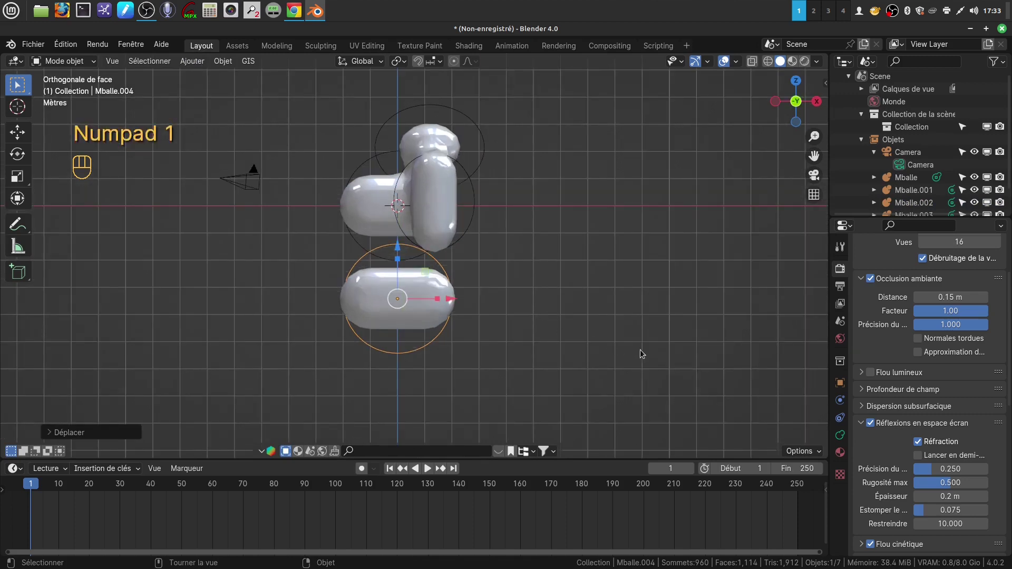
key(s)
click(579, 352)
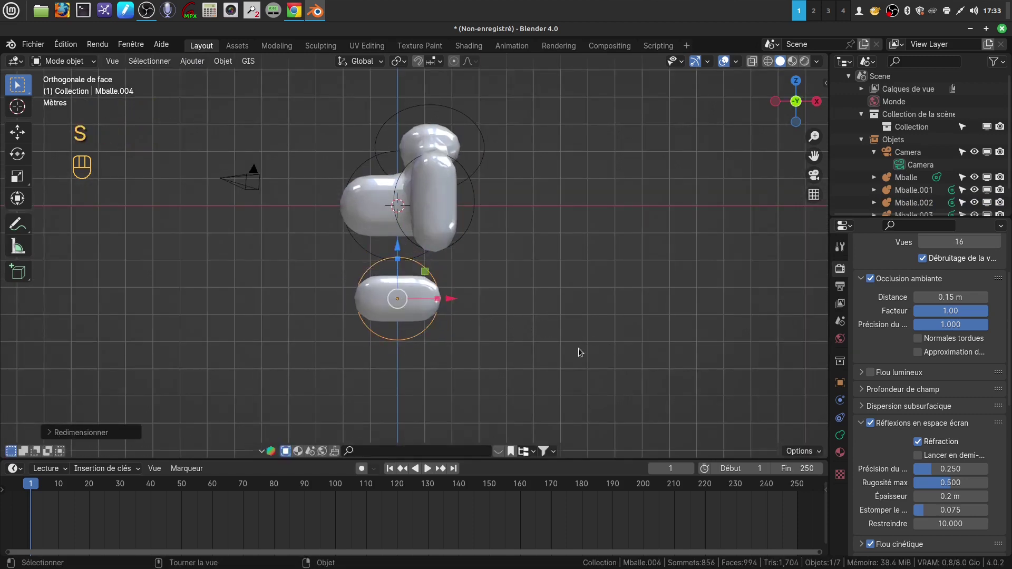
key(r)
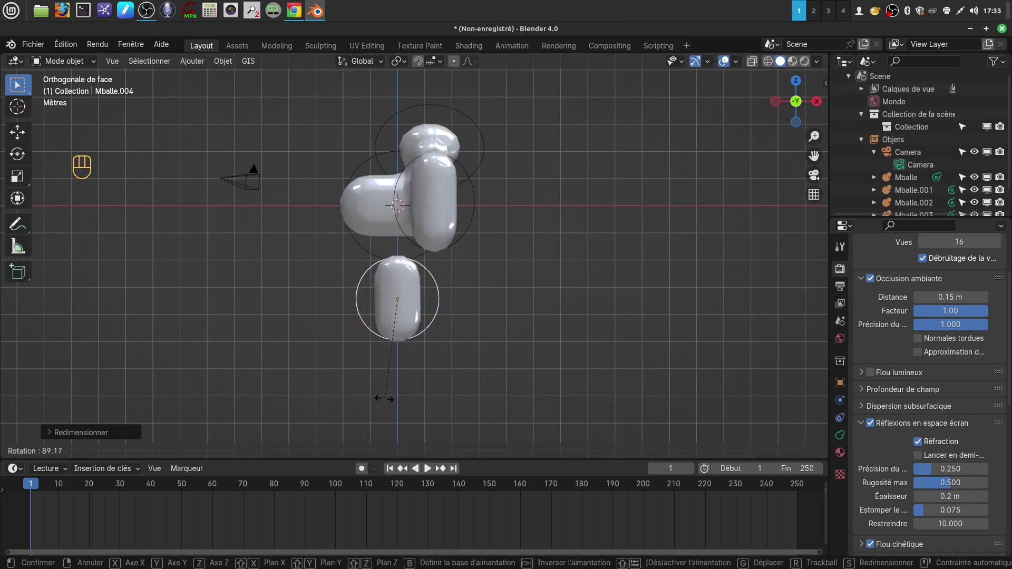
click(385, 399)
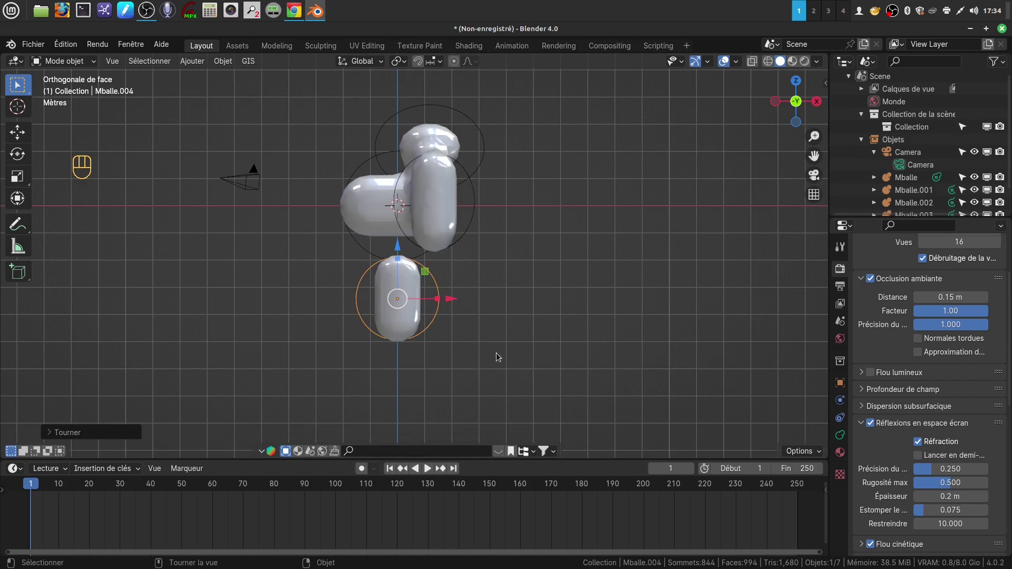
- Move the small upright capsule against the underside of the first capsule, between the two side capsules, and shorten it slightly along Z
key(g)
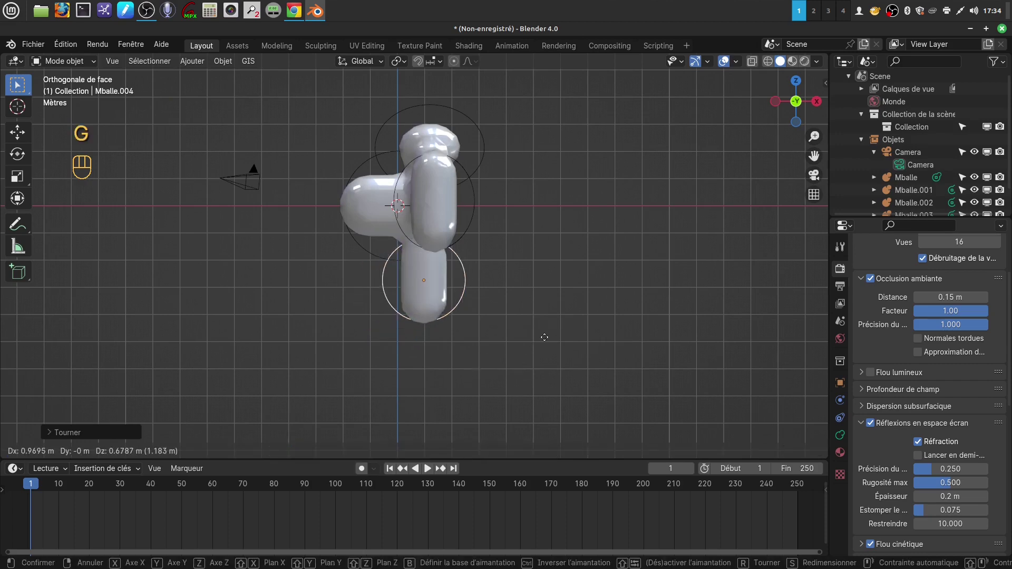
click(544, 337)
middle_drag(511, 320, 453, 261)
drag(441, 237, 441, 245)
mouse_move(474, 261)
middle_down()
mouse_move(533, 278)
mouse_move(489, 258)
middle_up()
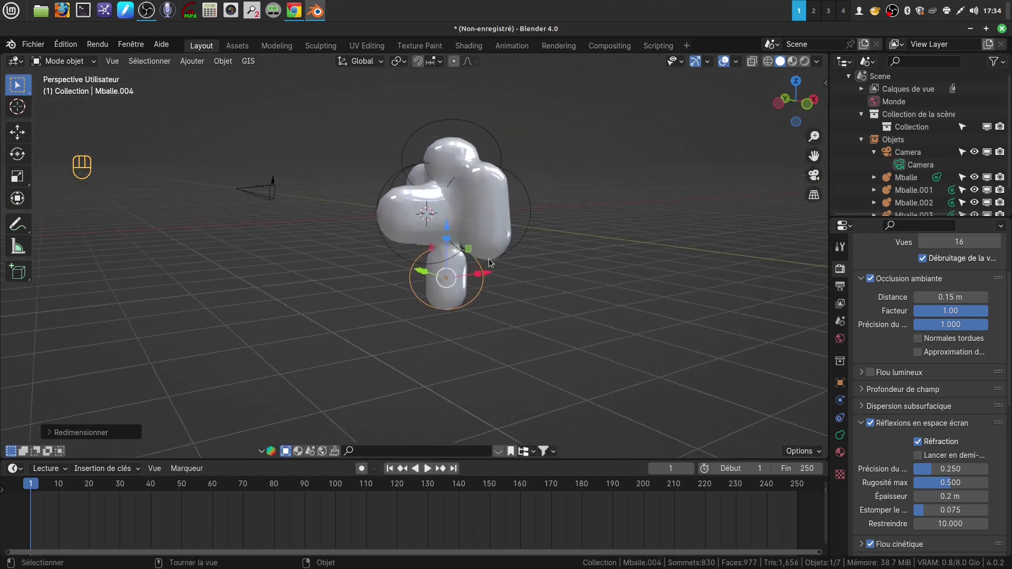
drag(445, 227, 445, 223)
middle_drag(445, 222, 386, 250)
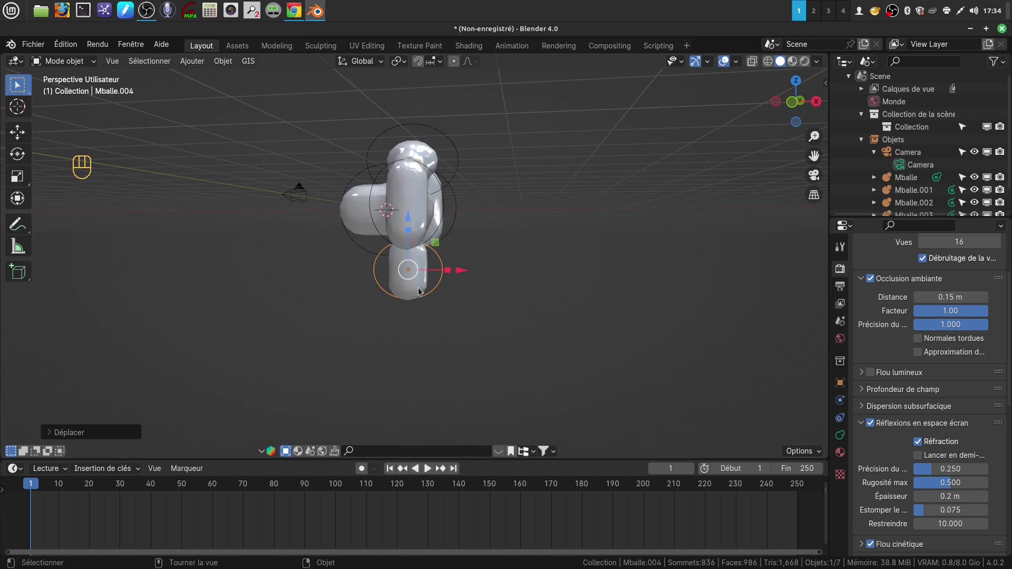
- Duplicate the small lower capsule and move the copy along positive X, clear of the other shapes
key(KP_1)
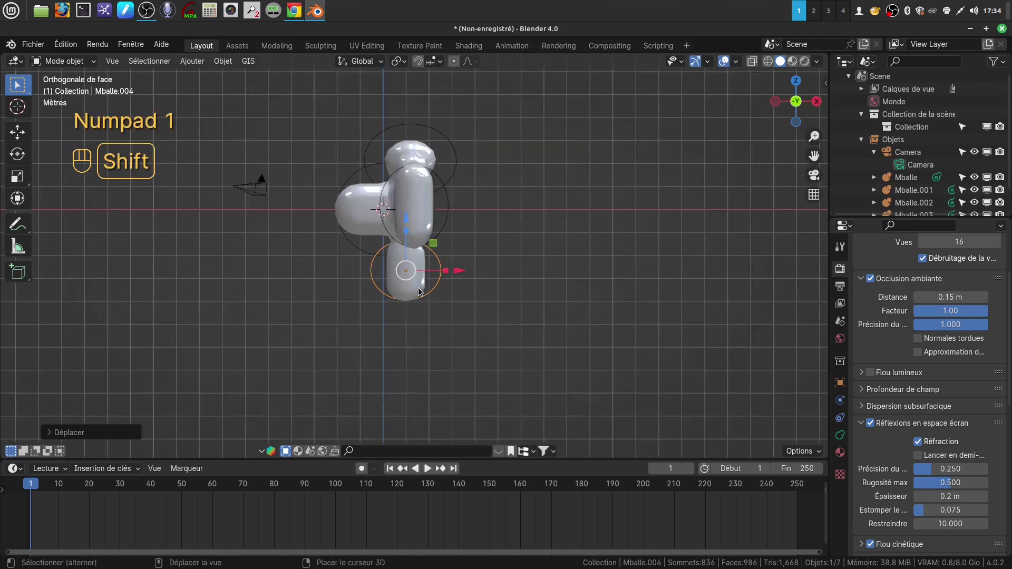
key(shift+d)
right_click(432, 287)
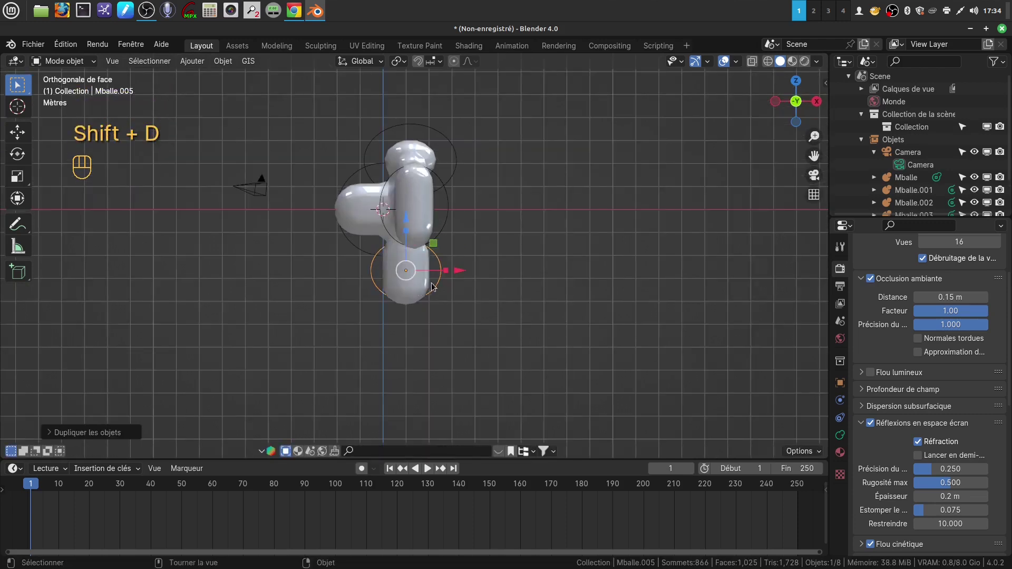
drag(461, 275, 570, 280)
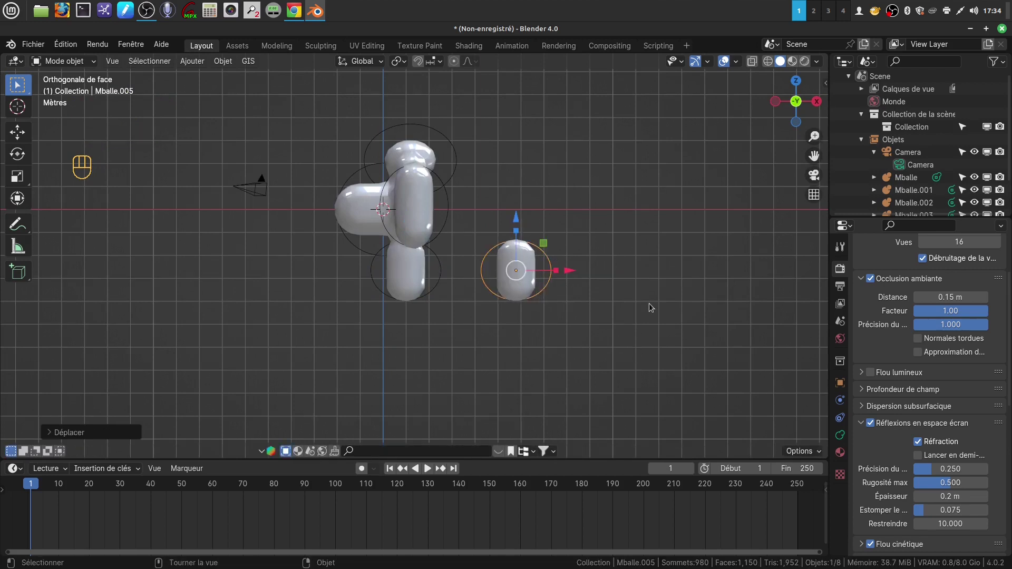
- Rotate the duplicated capsule in the front view until it lies horizontal along X
key(r)
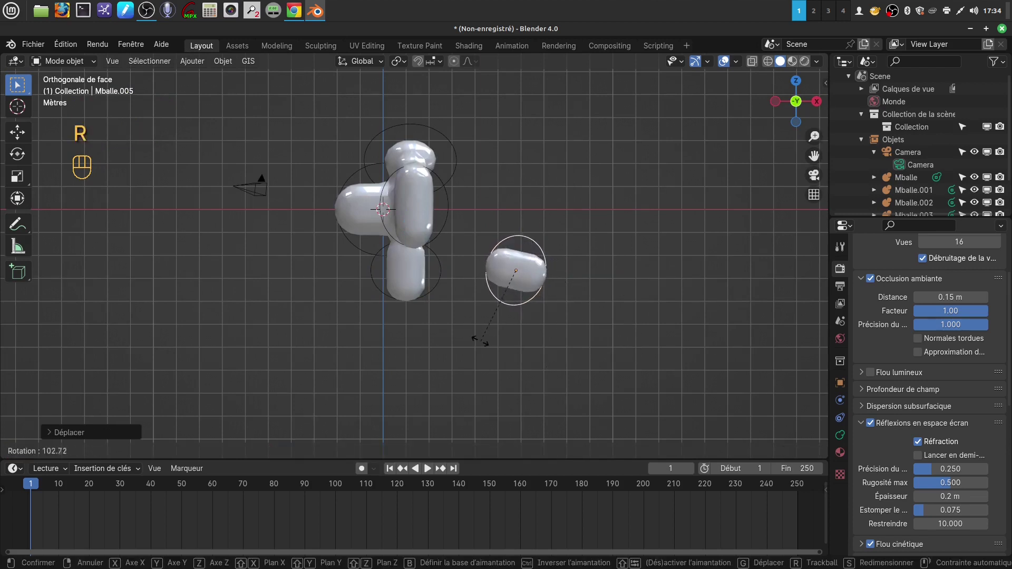
click(494, 347)
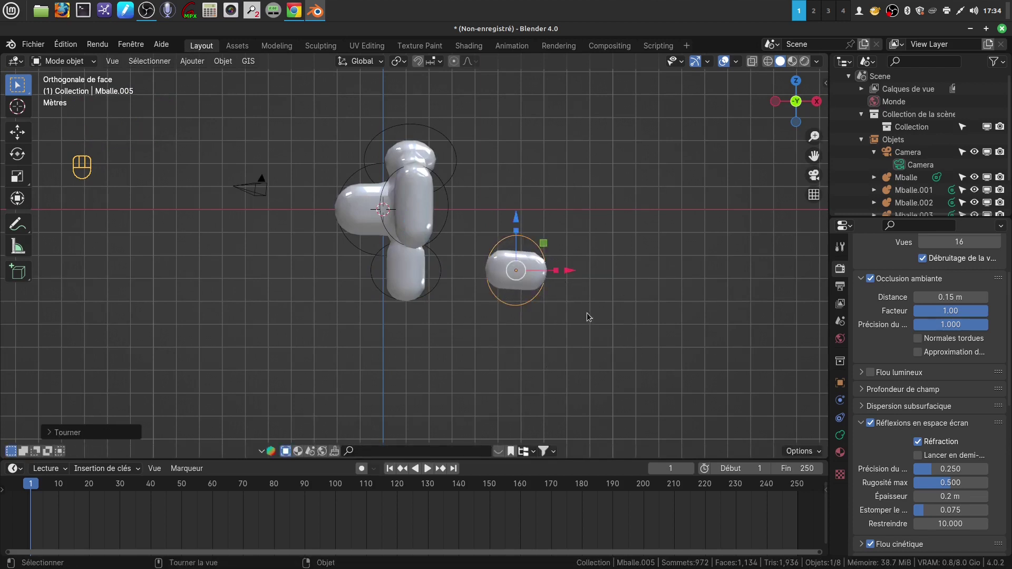
key(r)
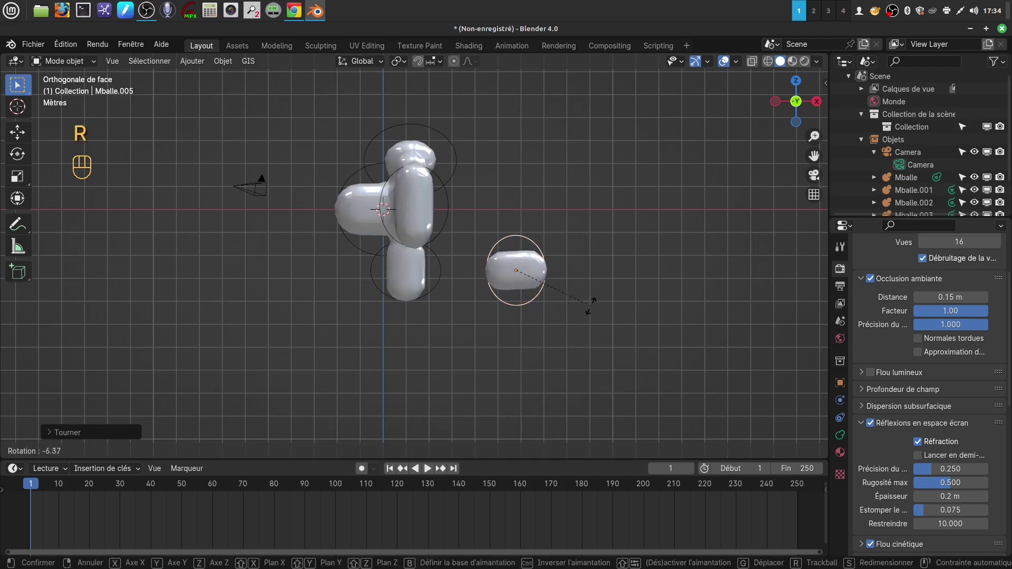
click(588, 309)
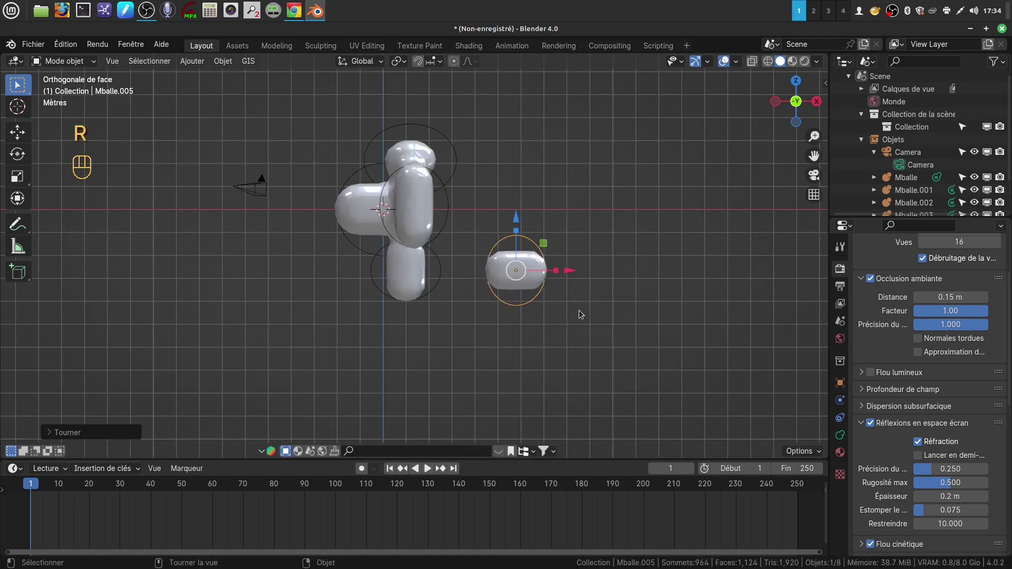
- Enlarge the horizontal capsule and move it against the positive-X side of the small upright capsule, near its lower end
key(s)
click(604, 316)
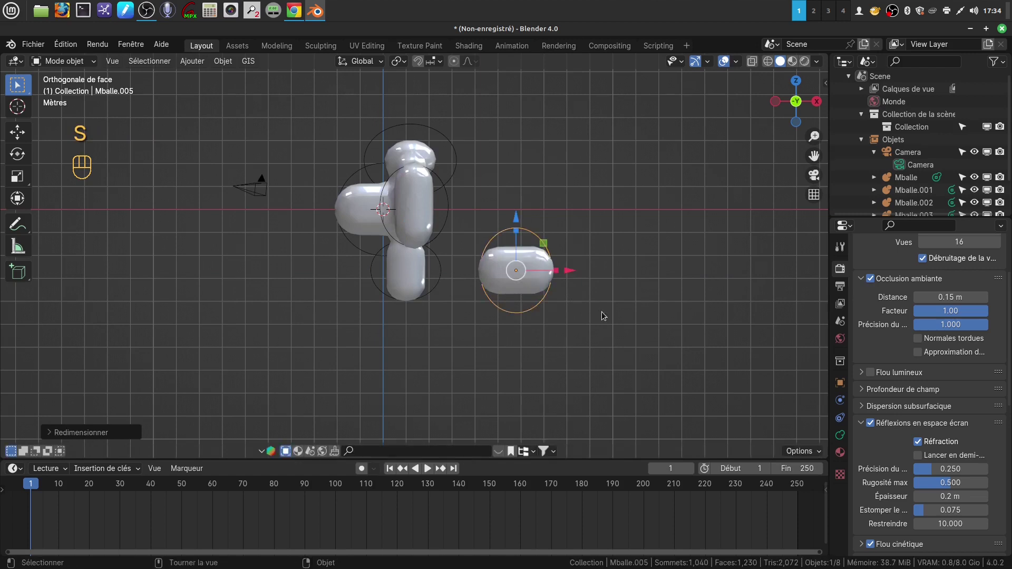
key(s)
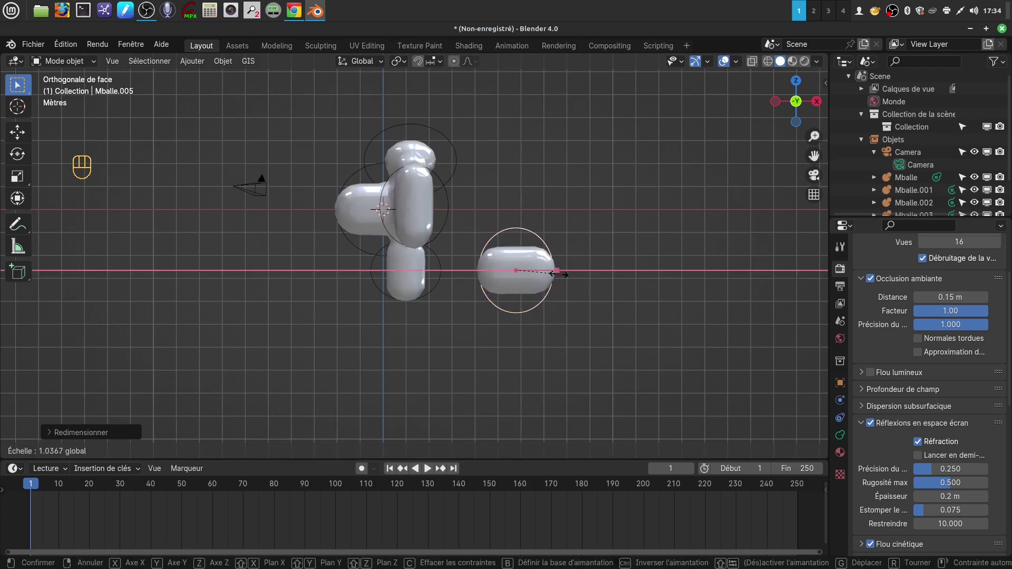
click(584, 320)
key(g)
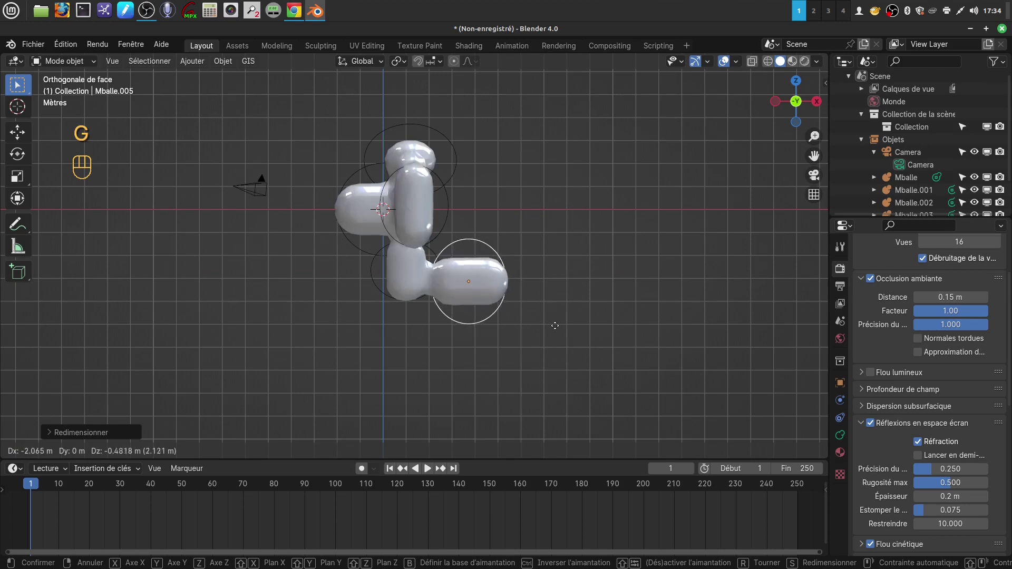
click(555, 323)
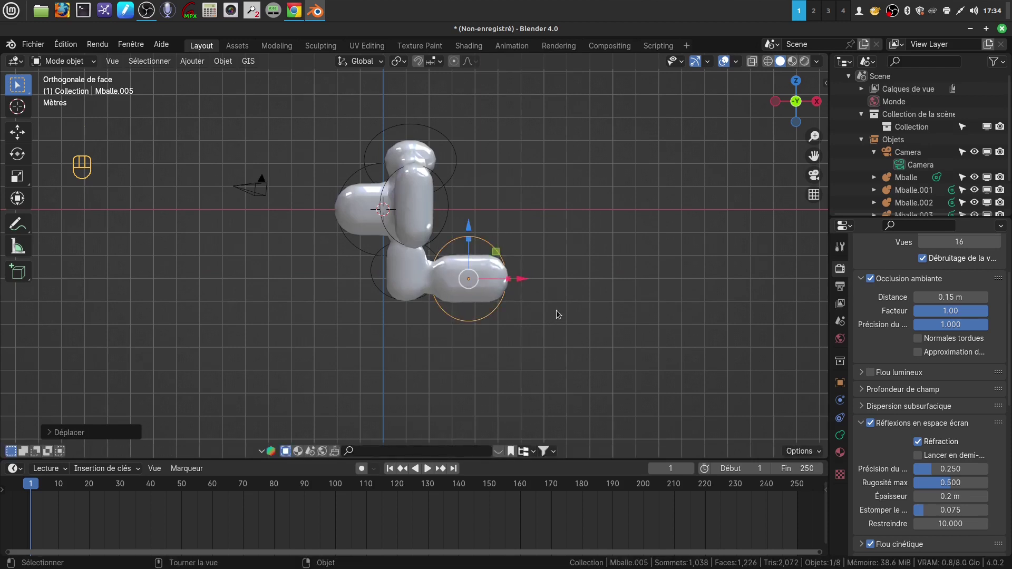
- Duplicate the horizontal body capsule and move the copy along positive X and slightly up, clear of the body
shift+middle_drag(501, 339, 507, 326)
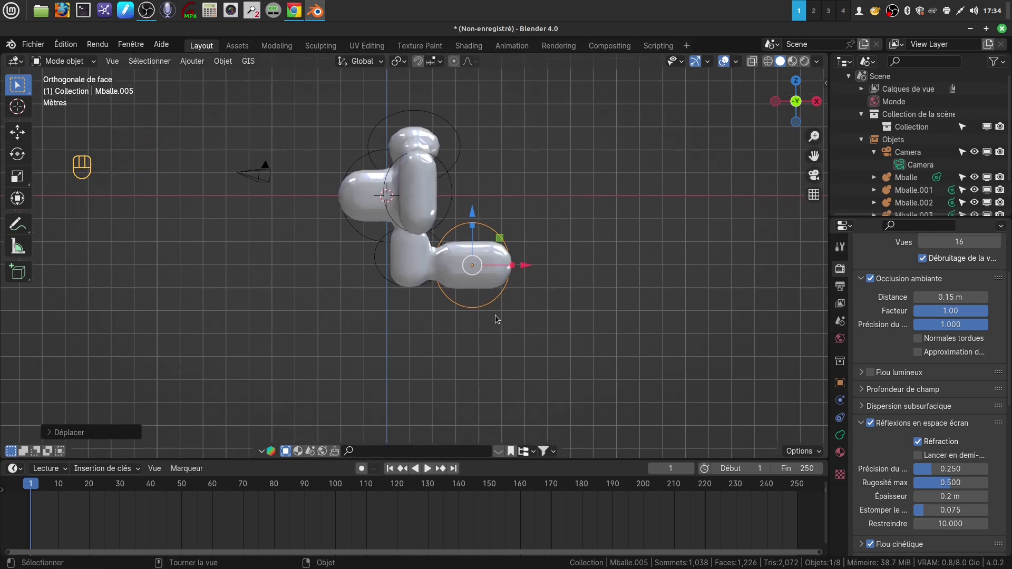
shift+middle_drag(495, 316, 481, 302)
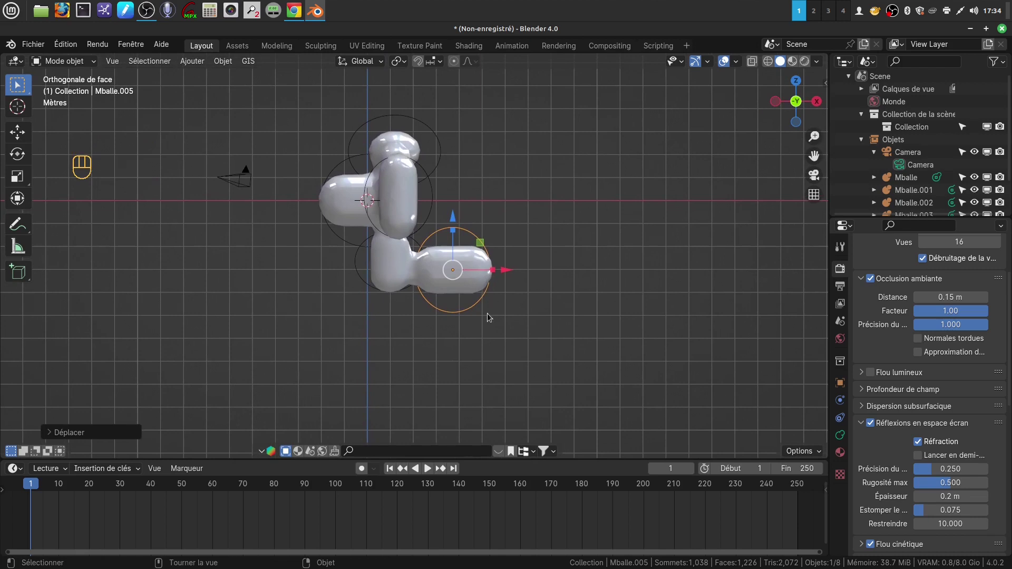
key(shift+d)
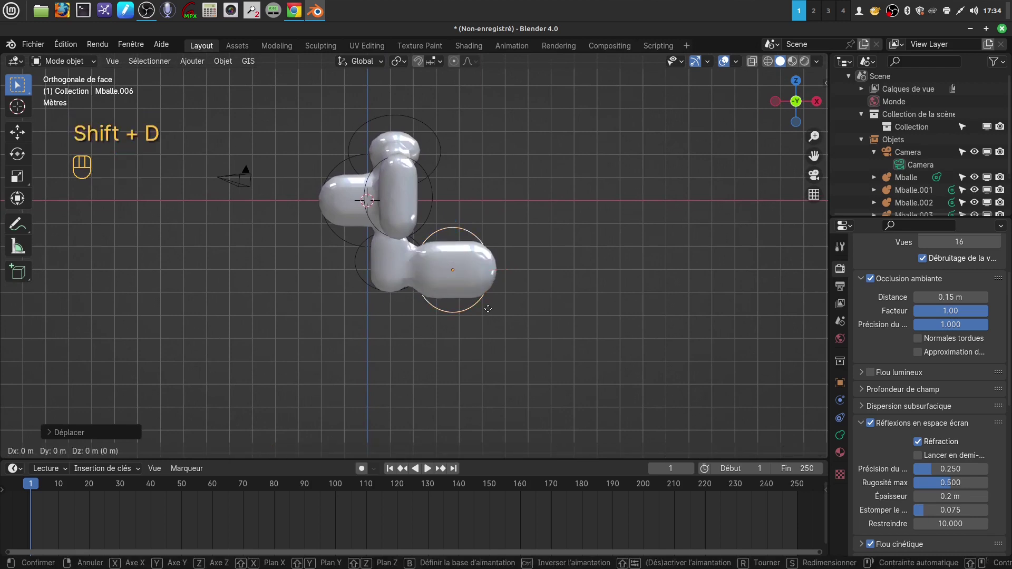
click(488, 309)
key(g)
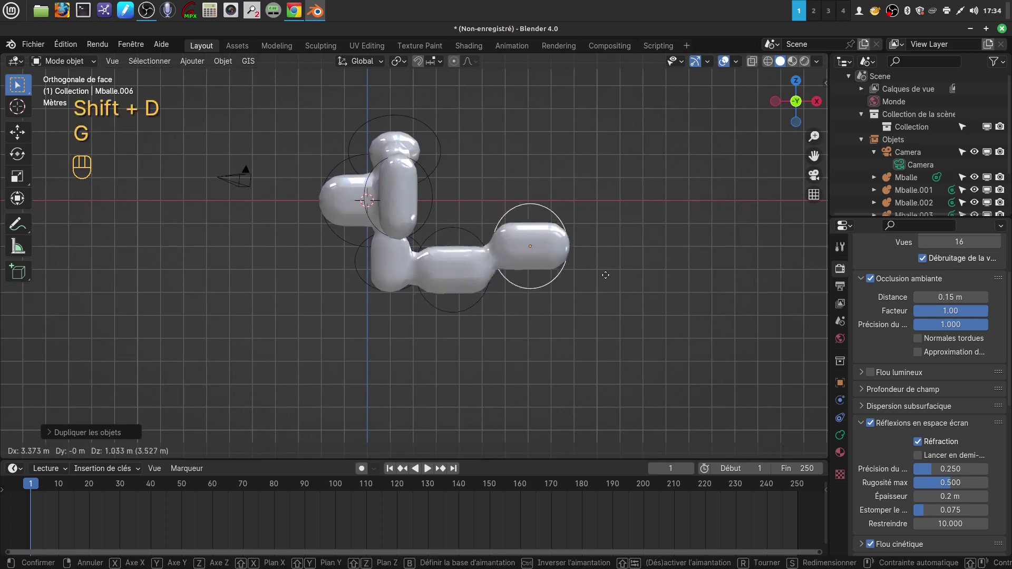
click(589, 288)
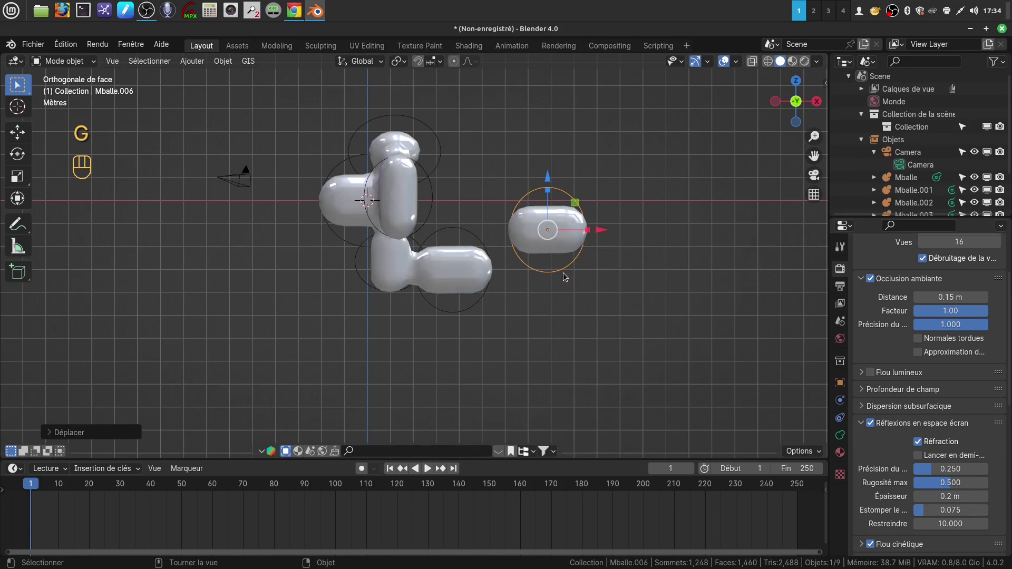
- Stretch the duplicated capsule along X, and shrink it uniformly into a small tail piece
key(s)
key(x)
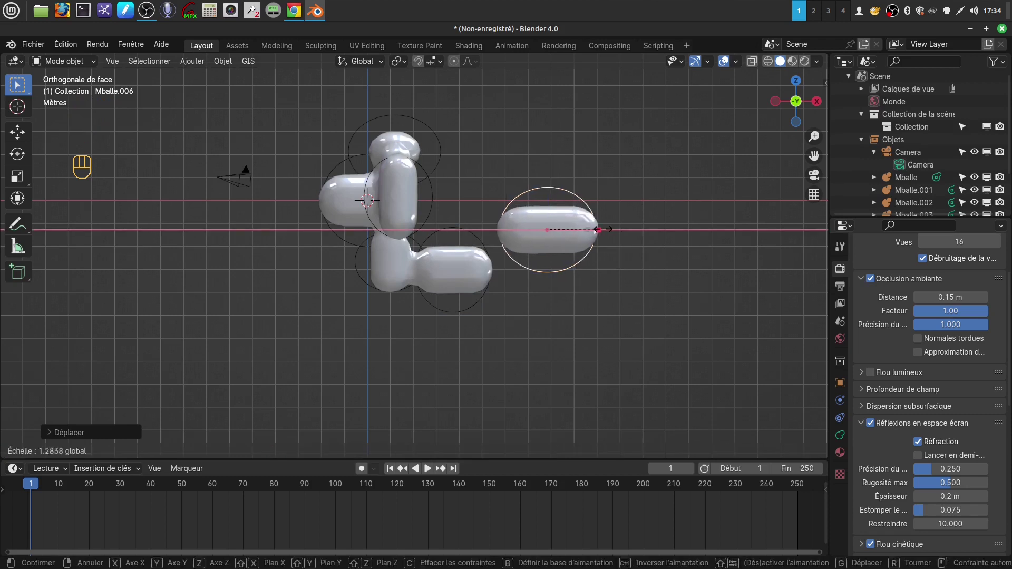
click(599, 229)
key(s)
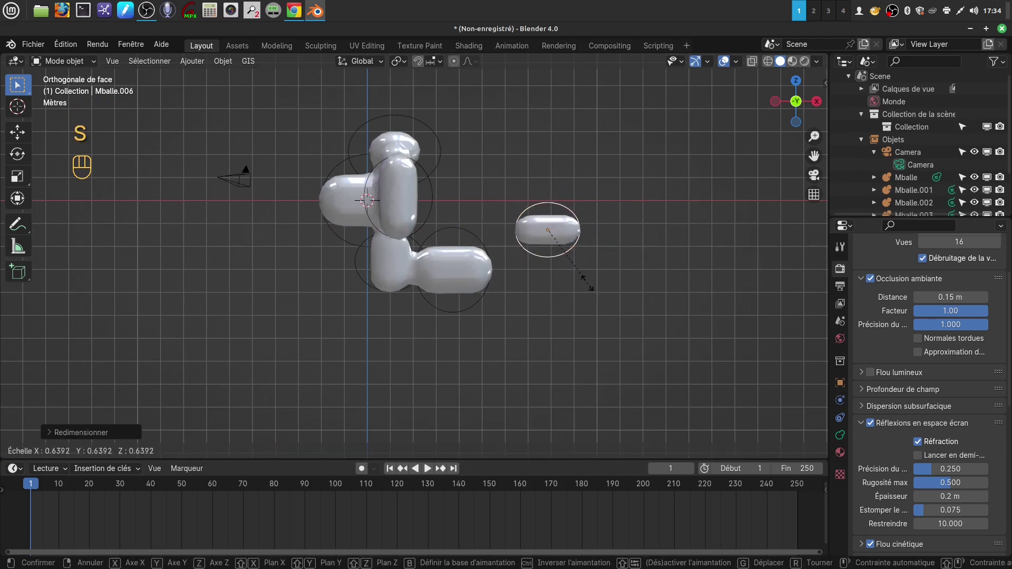
click(585, 278)
- Tilt the small capsule steeply upward toward positive X and move it onto the upper rear end of the body
key(r)
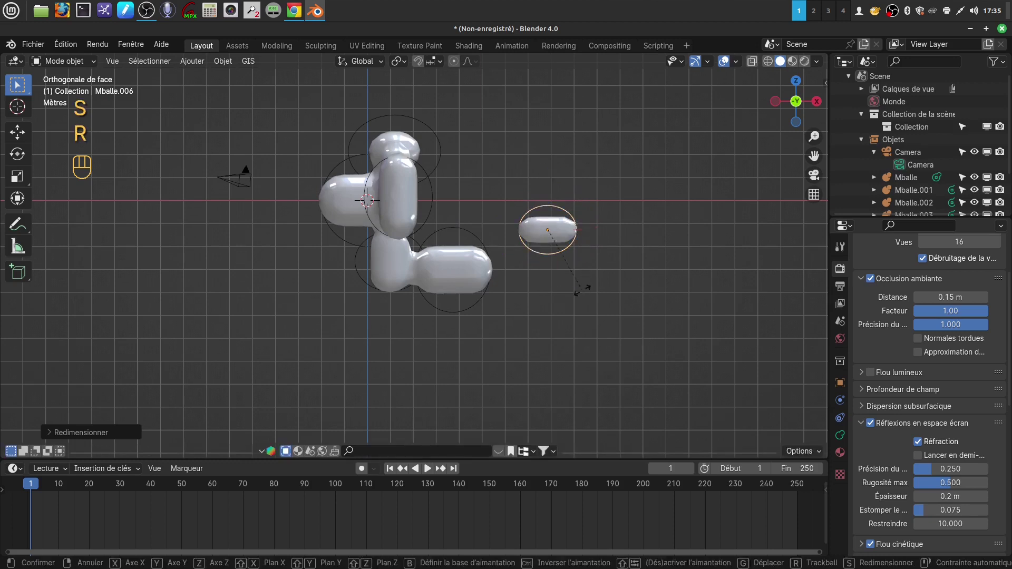
click(575, 231)
key(g)
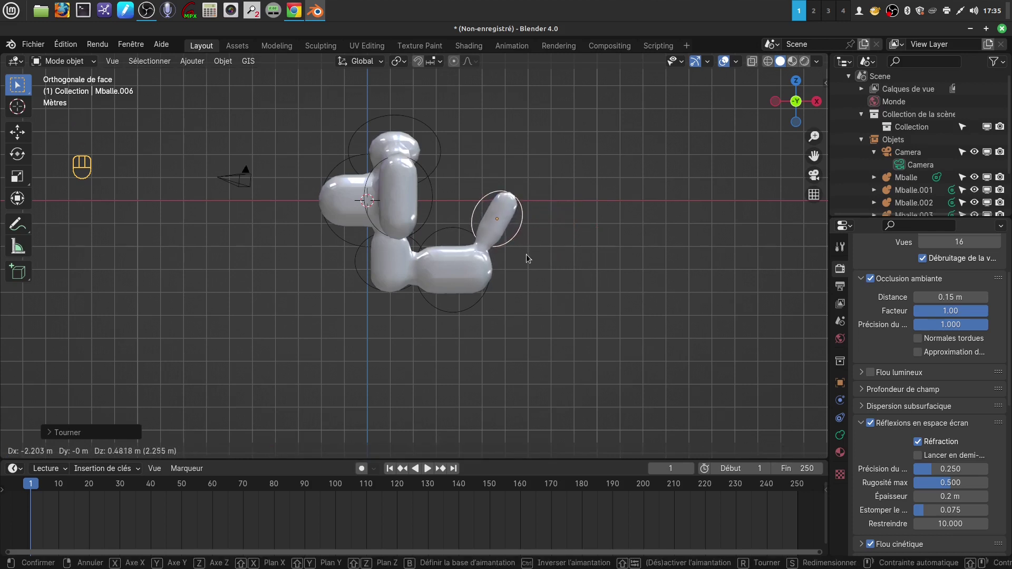
click(526, 255)
- Shrink the tilted tail capsule to about three quarters and move it down against the body's upper rear end
key(s)
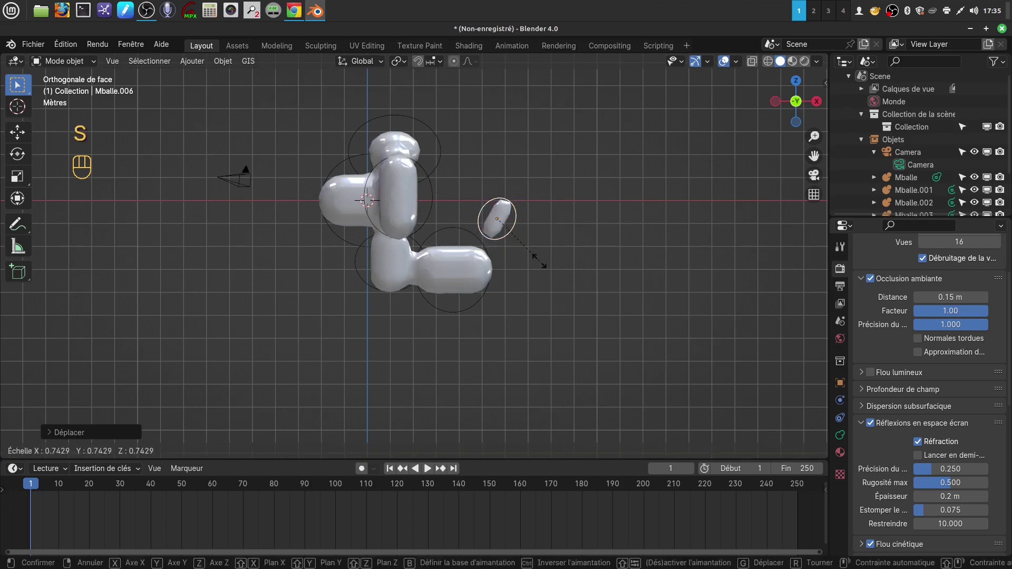
click(539, 263)
key(g)
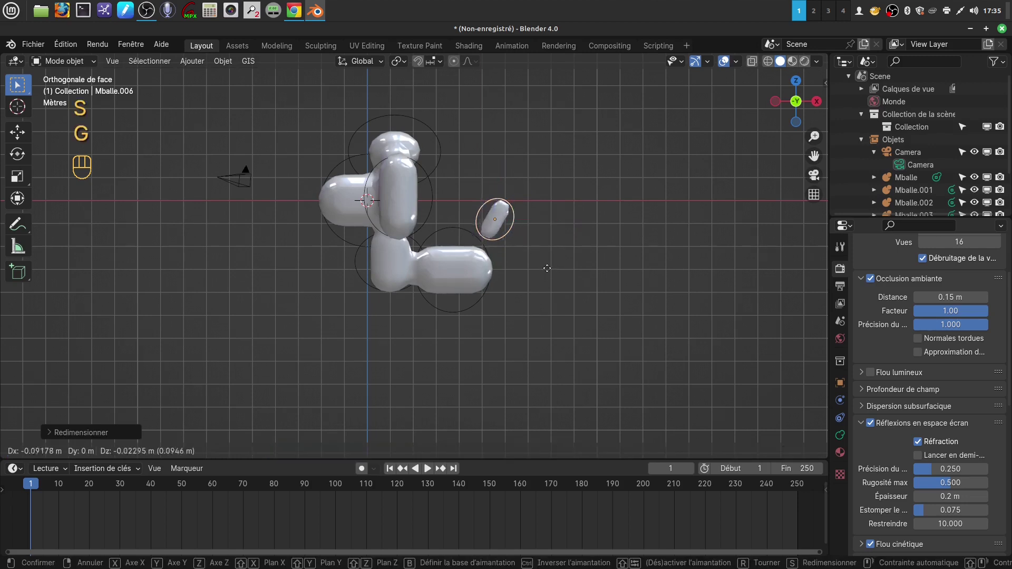
click(546, 275)
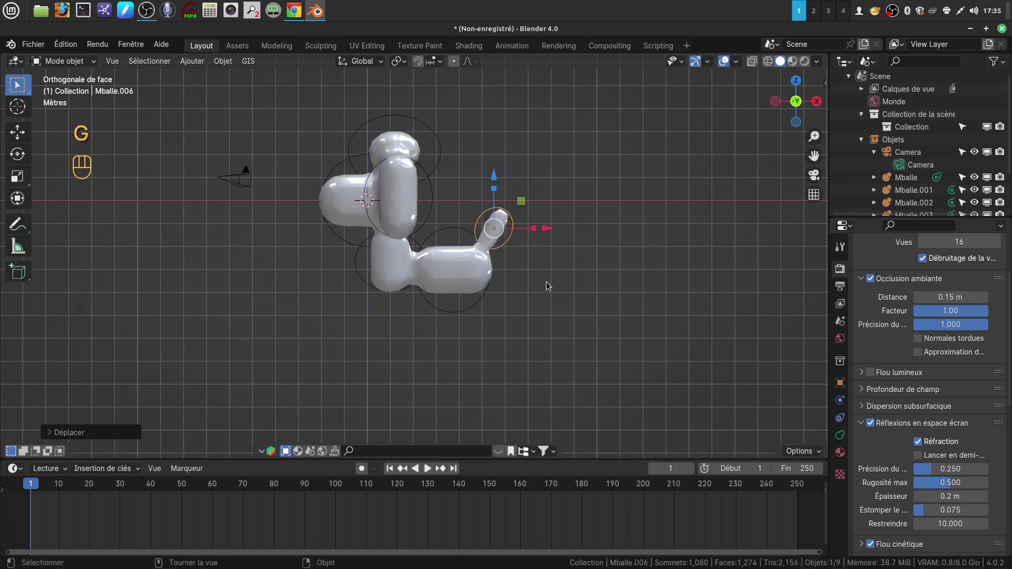
- Duplicate the tail capsule and move the copy up along positive X, clear of the tail's upper end
scroll(546, 286, up, 2)
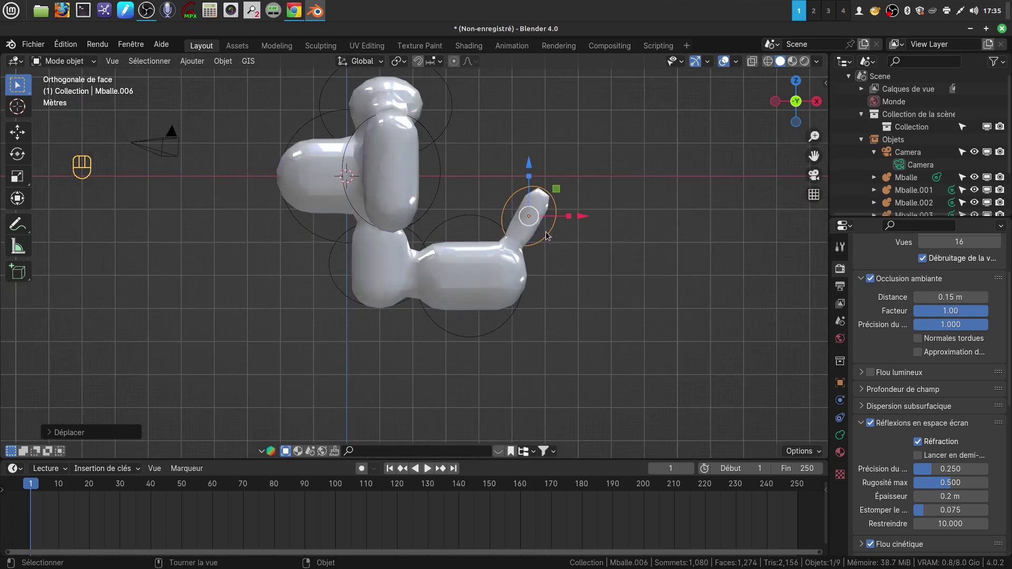
scroll(552, 262, down, 2)
shift+middle_drag(528, 258, 505, 269)
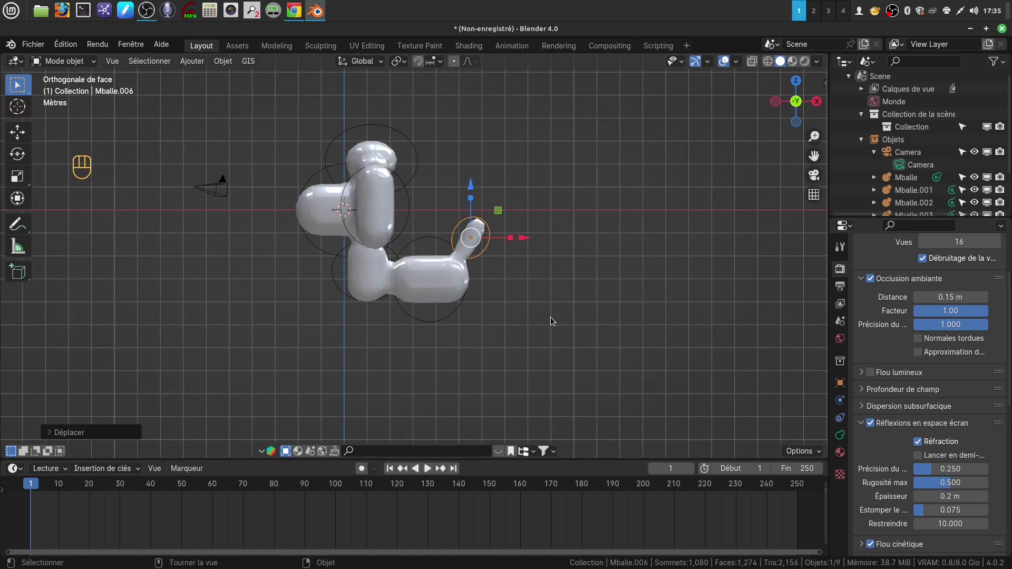
scroll(550, 317, up, 1)
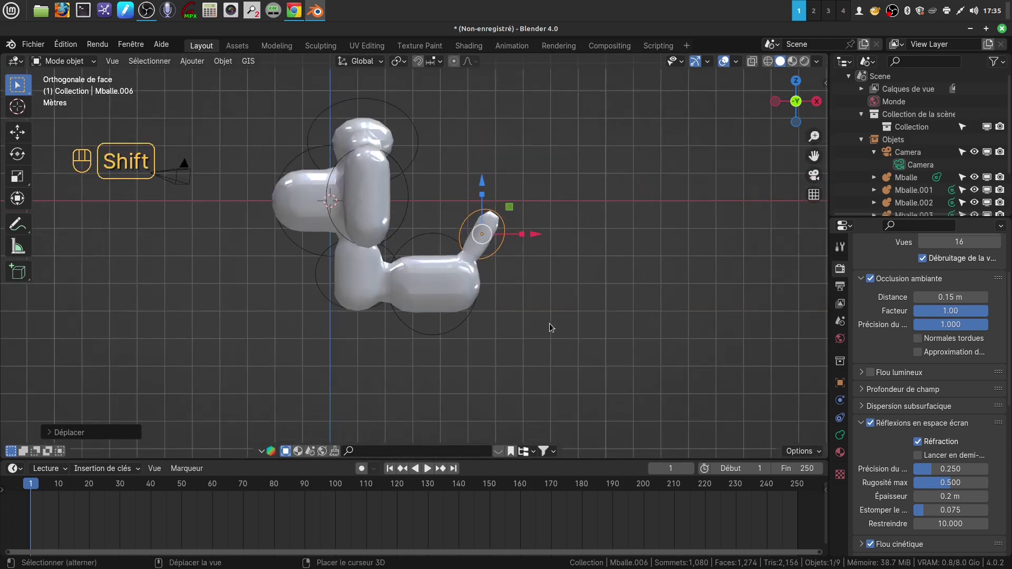
key(shift+d)
click(550, 324)
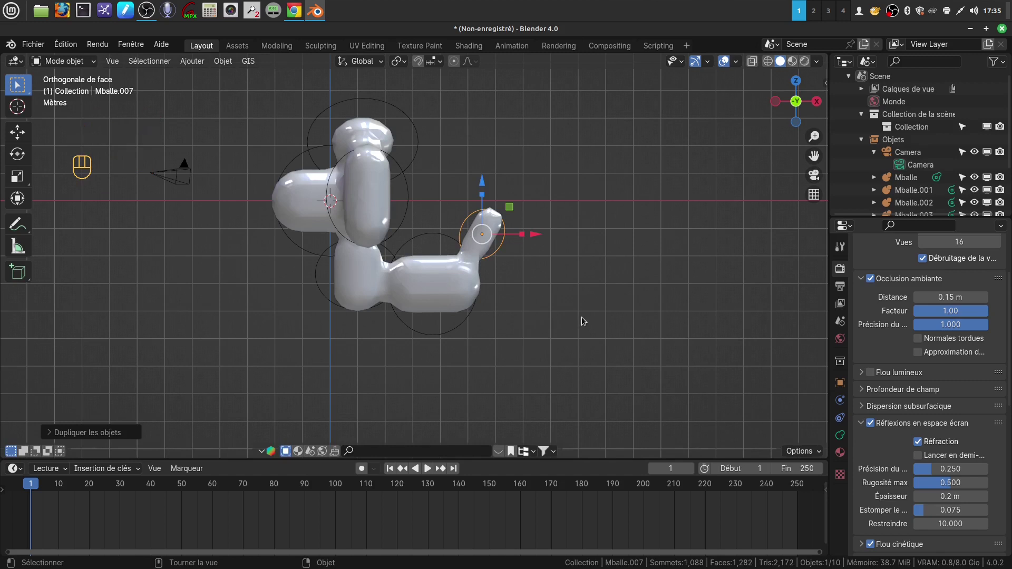
key(g)
click(617, 263)
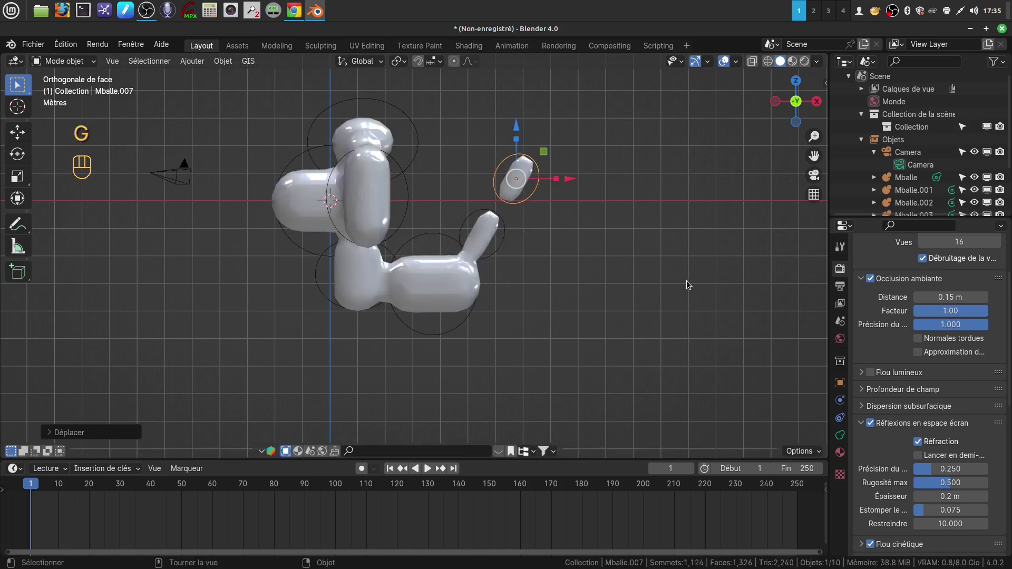
- Shrink the duplicated tail capsule and seat it on the tail's upper end as a narrower tip
key(s)
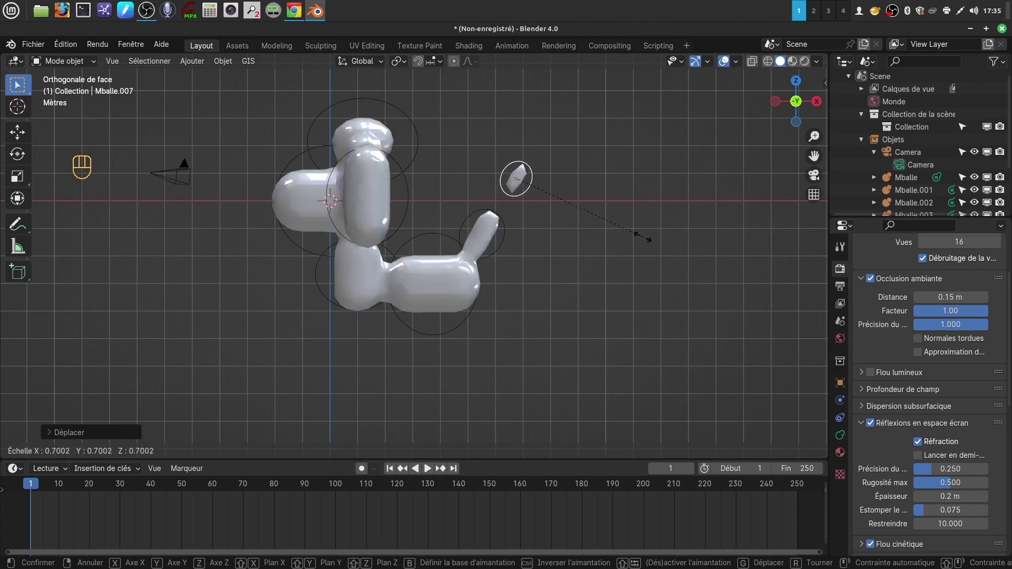
click(644, 236)
key(g)
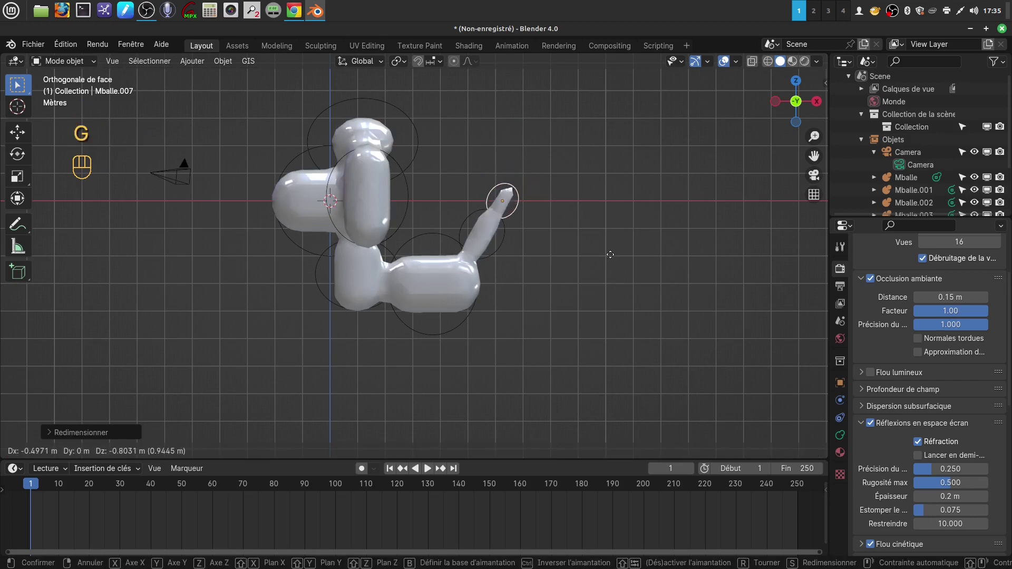
click(603, 261)
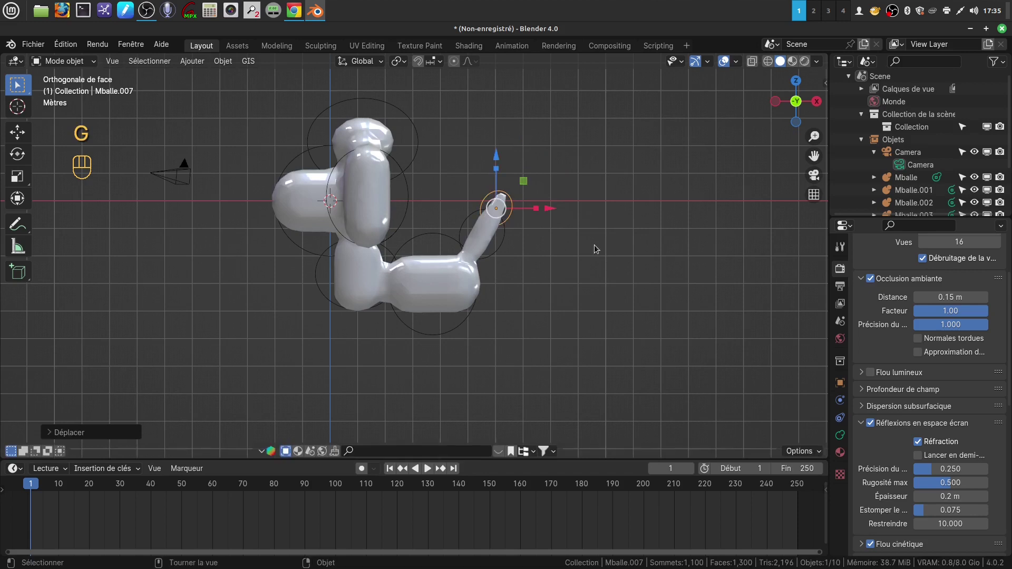
key(s)
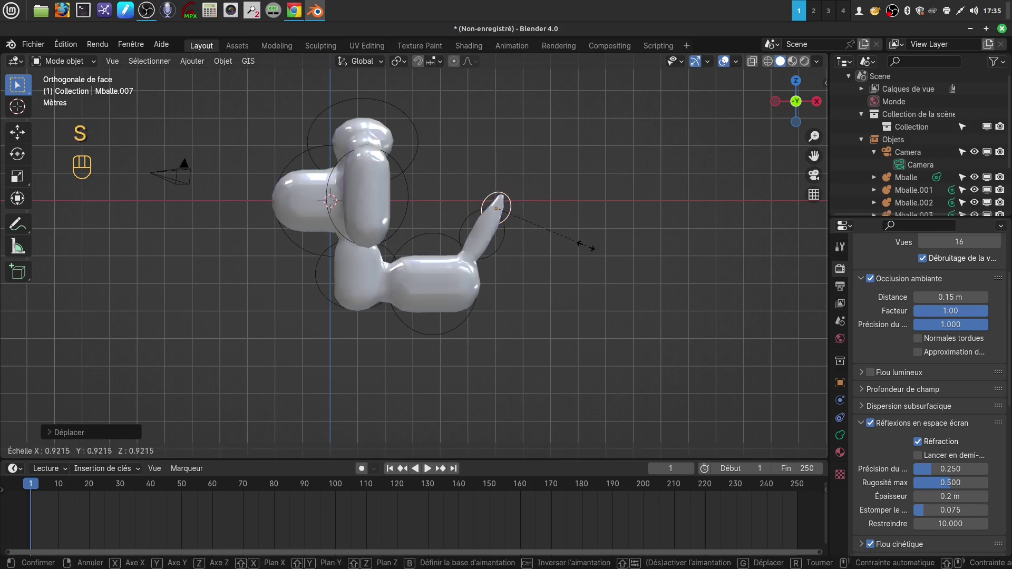
click(586, 247)
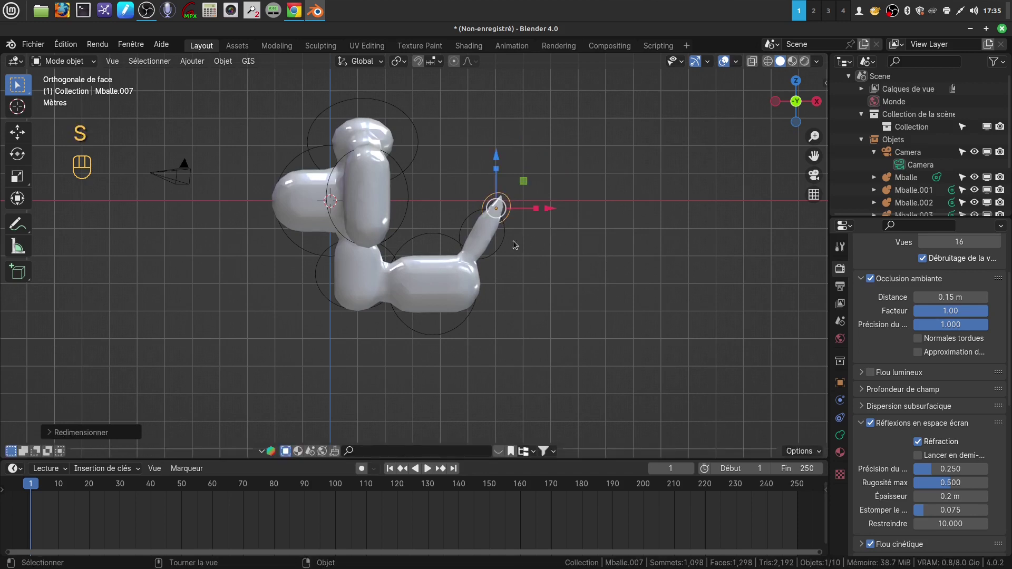
- Enlarge the lower tail capsule slightly to thicken the base of the tail
click(488, 247)
click(502, 261)
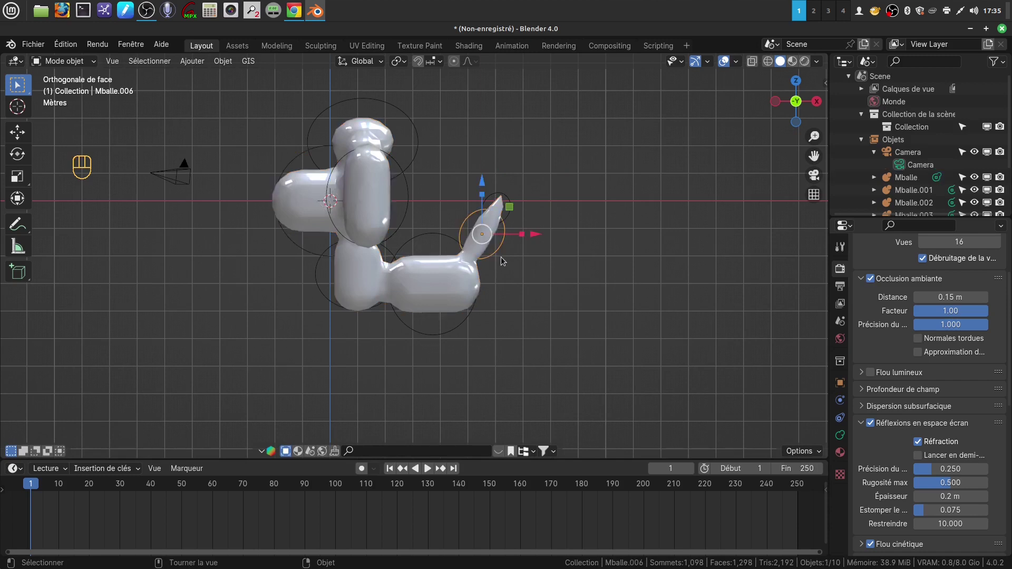
key(s)
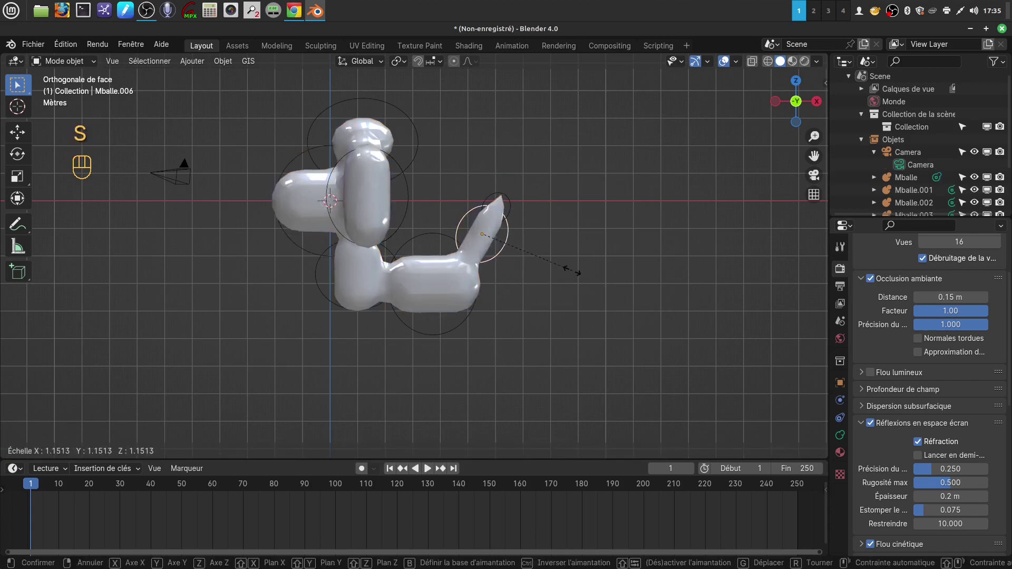
click(579, 273)
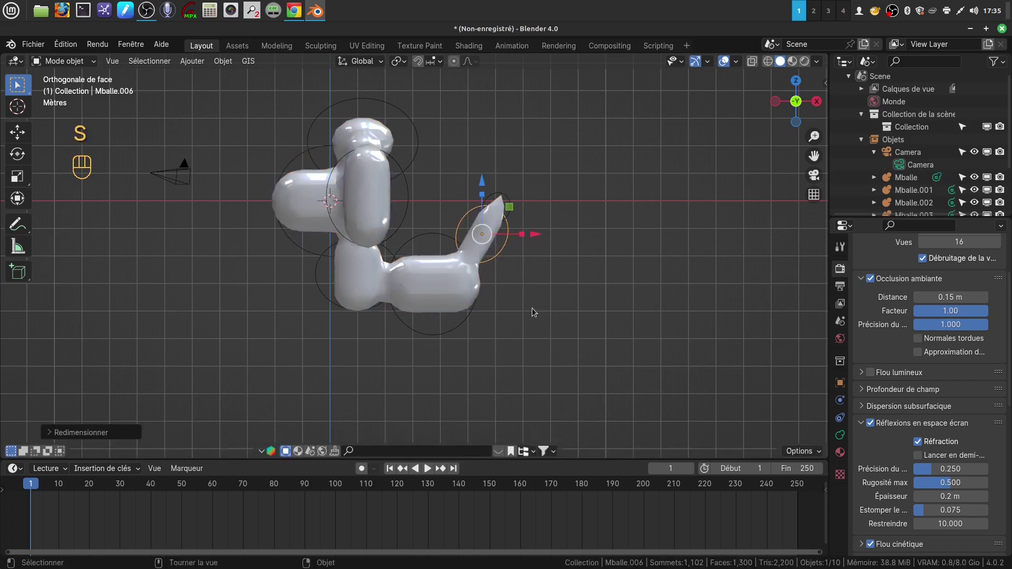
- Nudge the small tail tip slightly upward on the end of the tail and deselect it
click(495, 268)
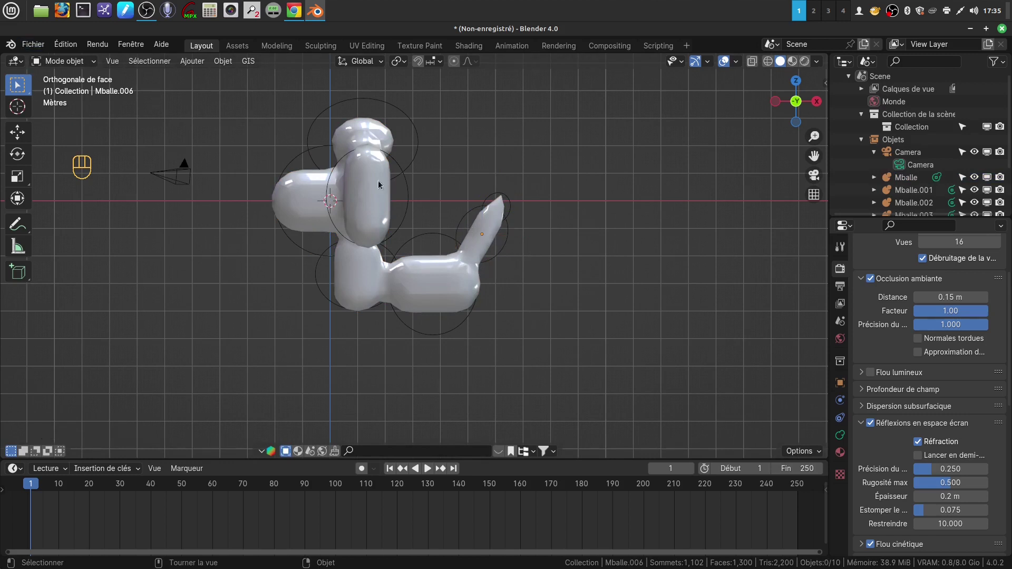
click(506, 200)
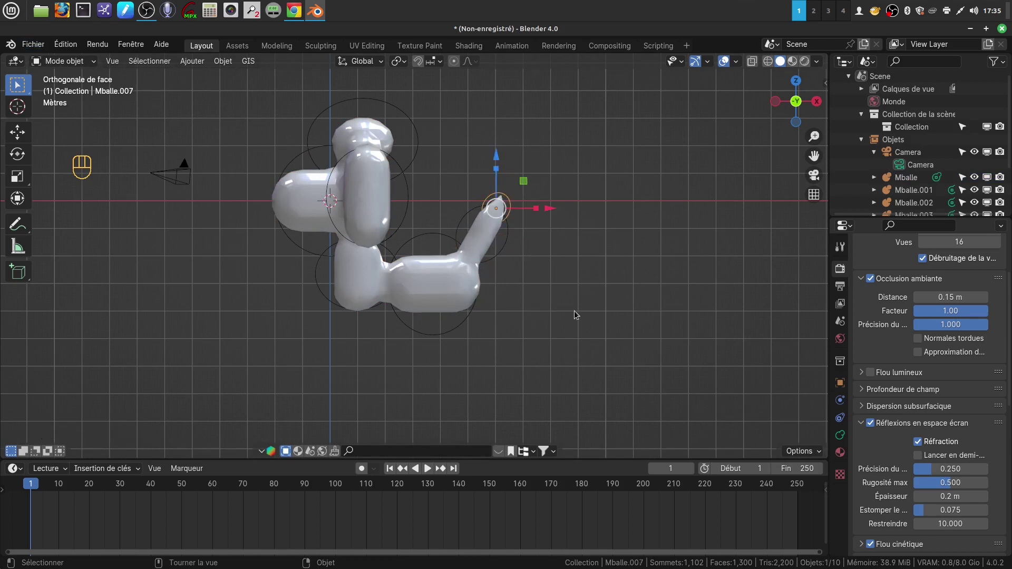
key(g)
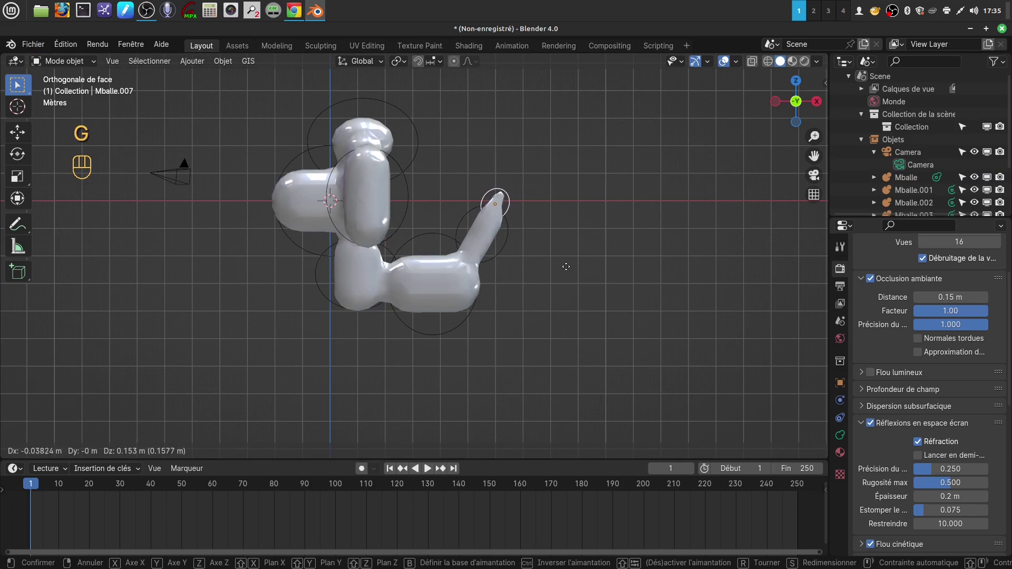
click(567, 268)
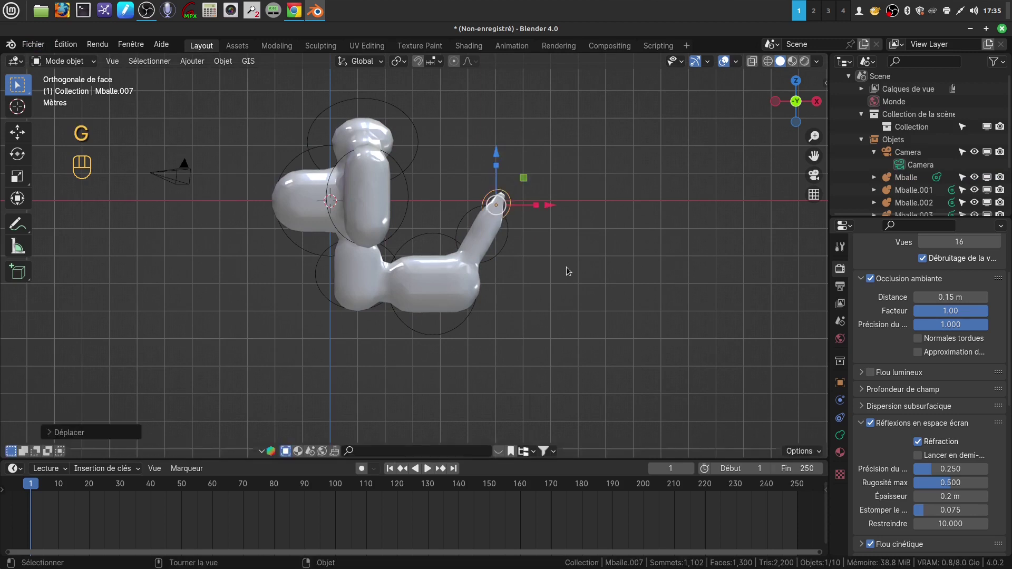
click(162, 279)
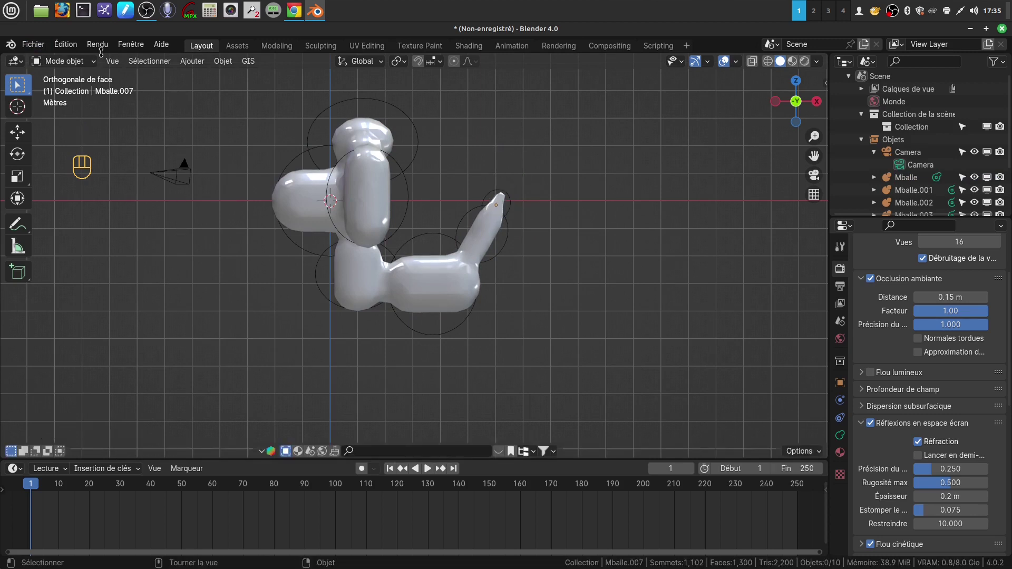
- Add a ball metaball and move it about 6.5 m along X and 1.76 m up, just above the tail tip
click(188, 62)
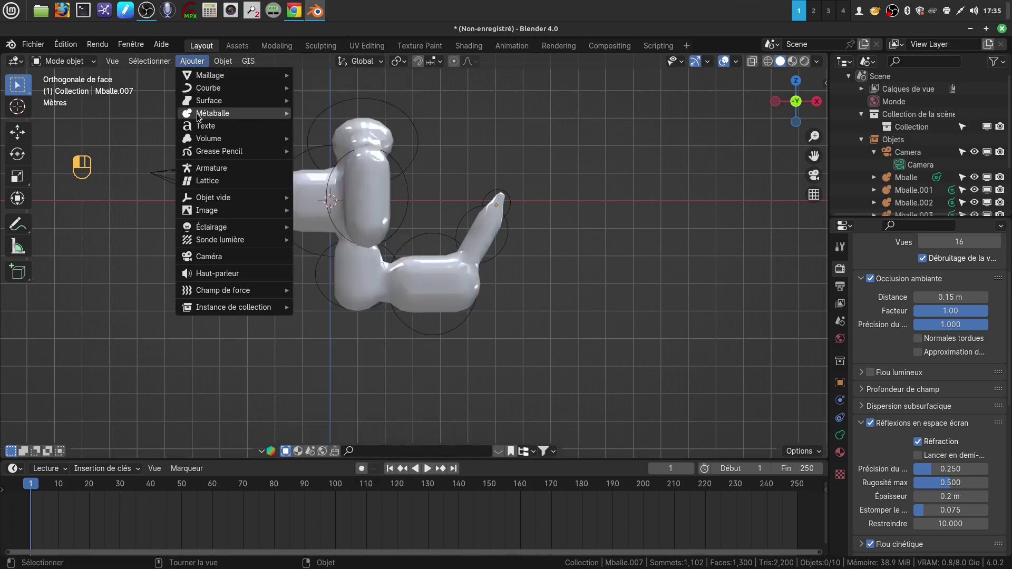
mouse_move(197, 113)
click(321, 113)
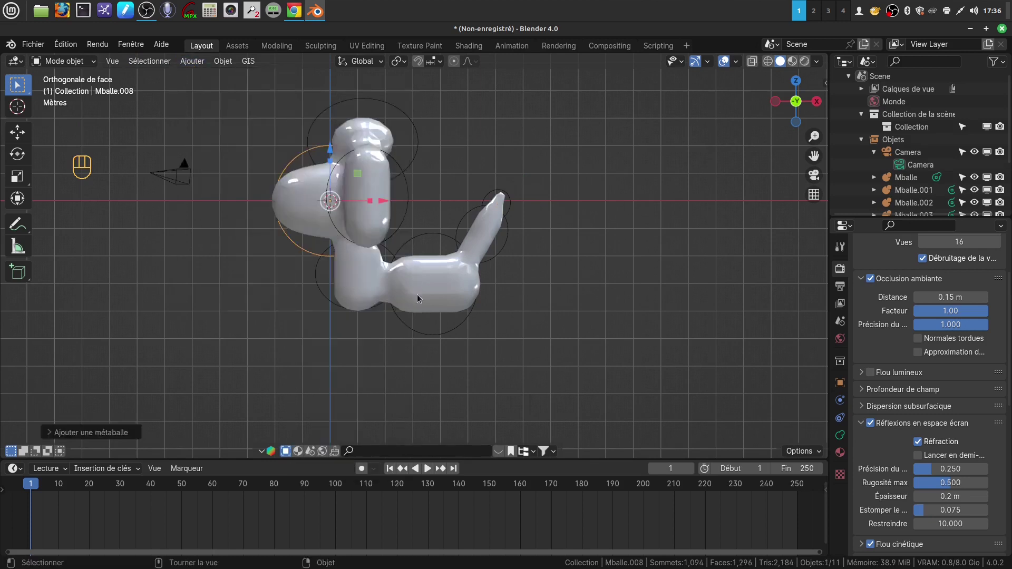
key(g)
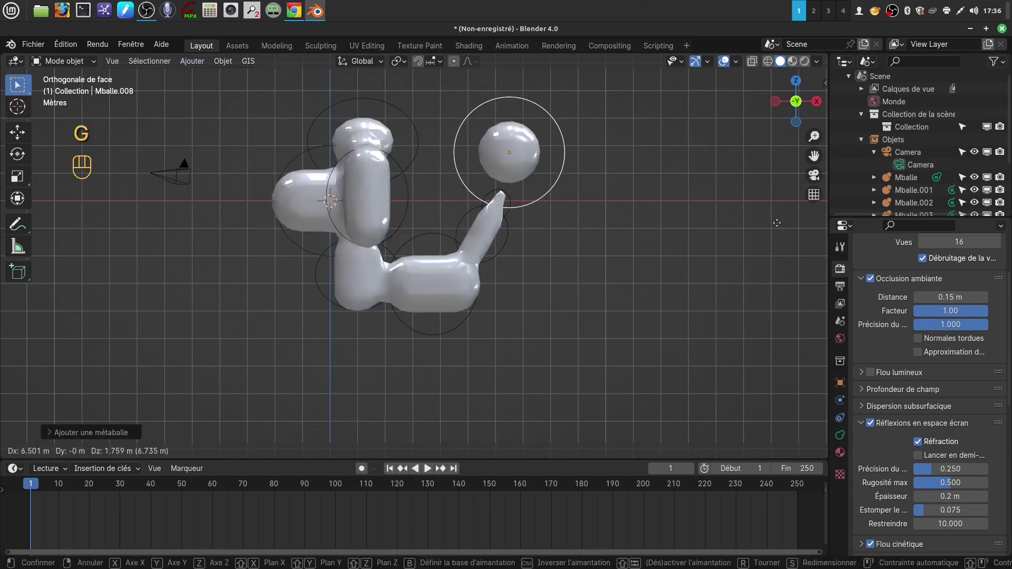
click(777, 226)
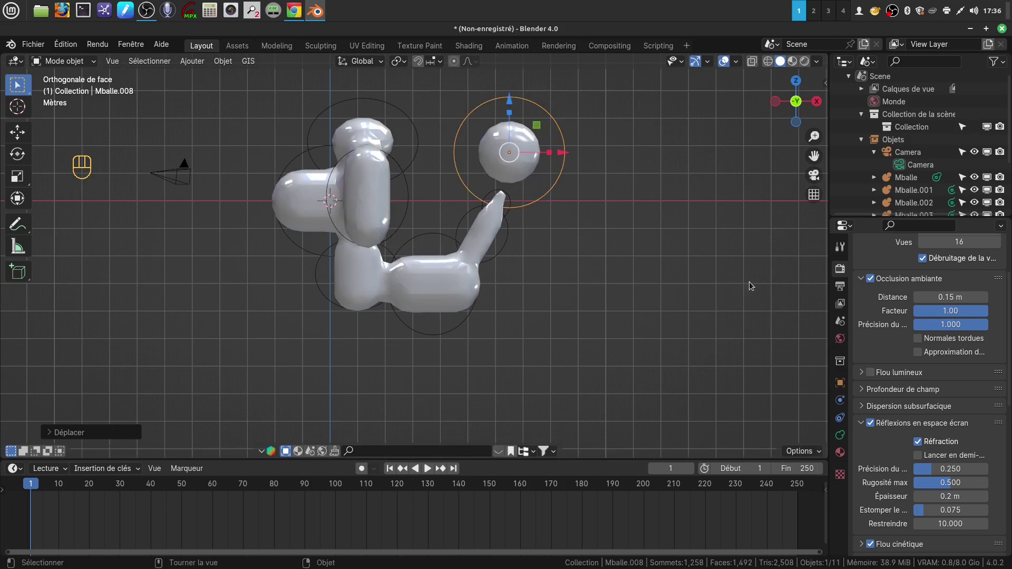
- Scale the new ball down to about 0.68 and lower it onto the tail tip so it merges as a pompom
key(s)
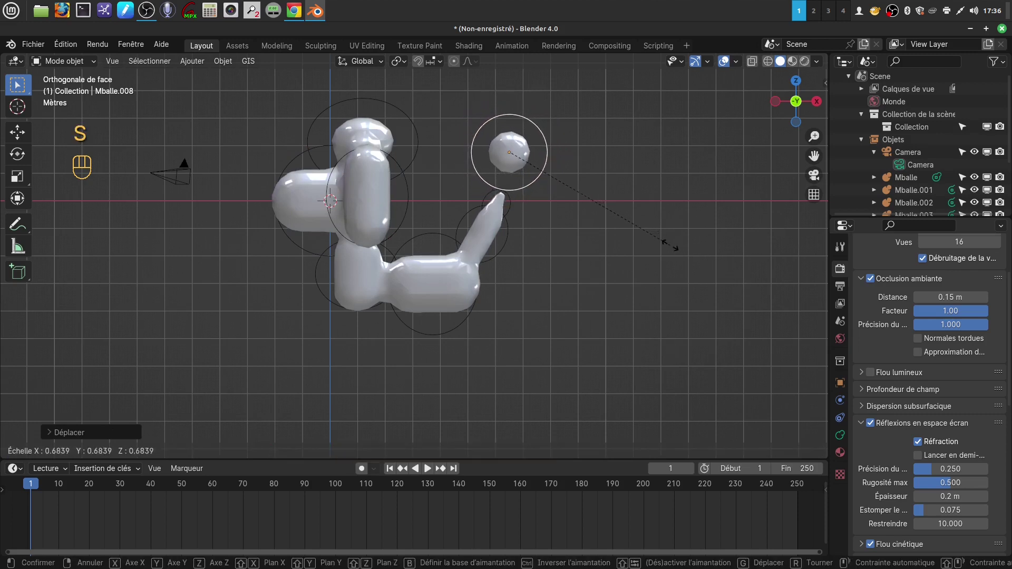
click(672, 247)
key(g)
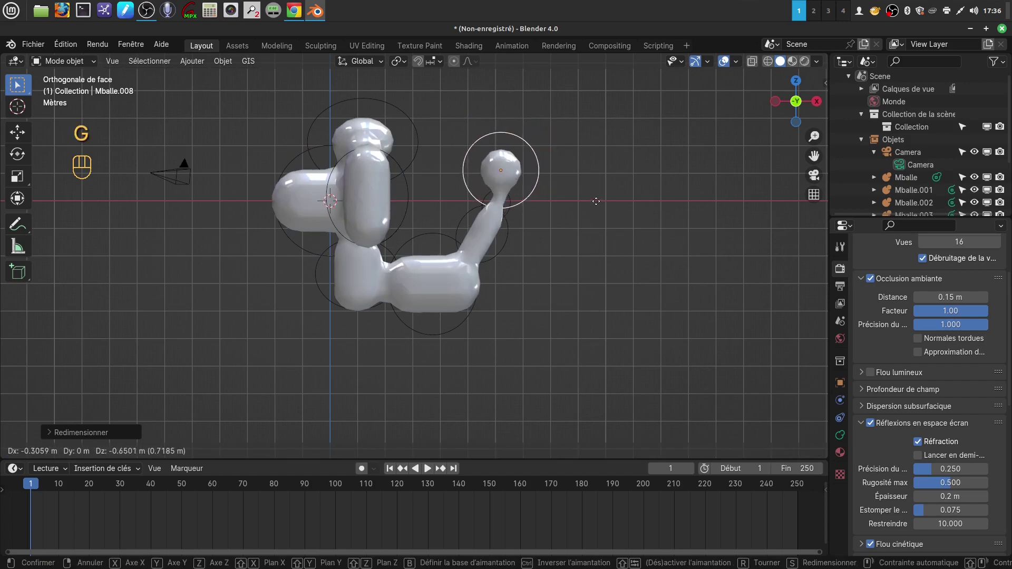
click(596, 200)
- Duplicate the horizontal body capsule and place the copy clear of the model, below the neck and body
key(KP_5)
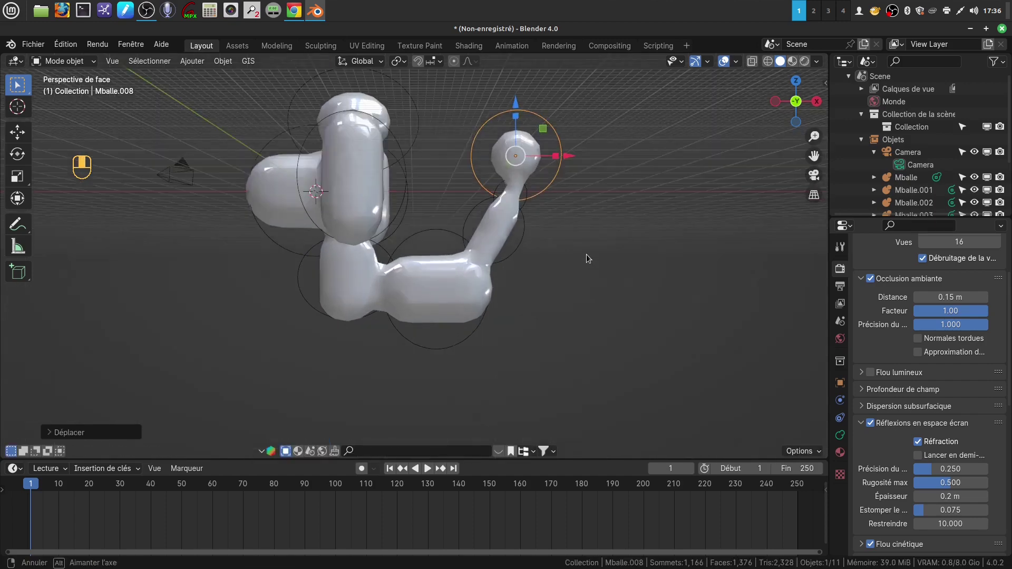
middle_drag(586, 254, 652, 275)
scroll(580, 266, down, 3)
middle_drag(549, 265, 523, 263)
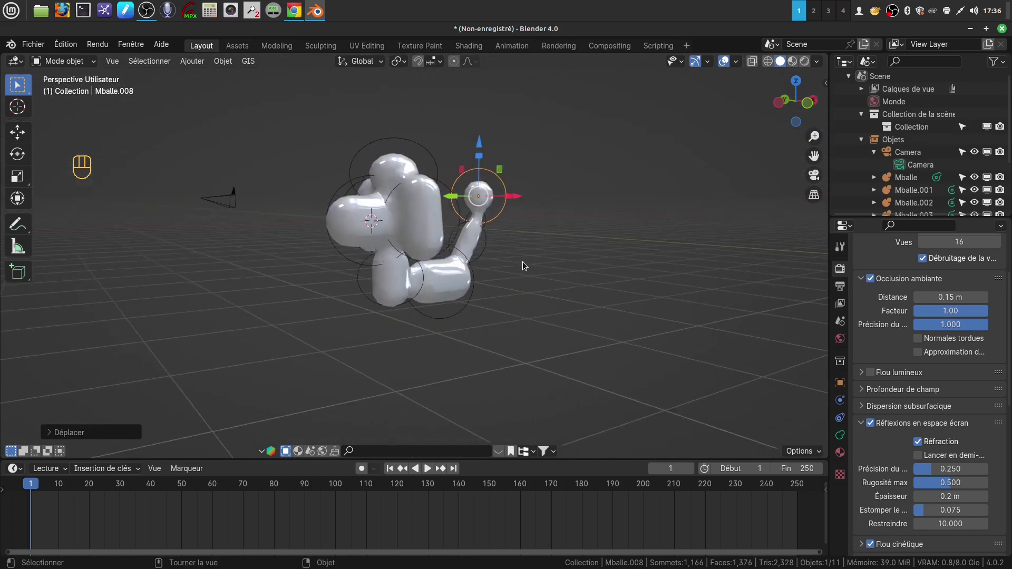
shift+middle_drag(533, 333, 487, 298)
scroll(473, 305, up, 2)
click(474, 252)
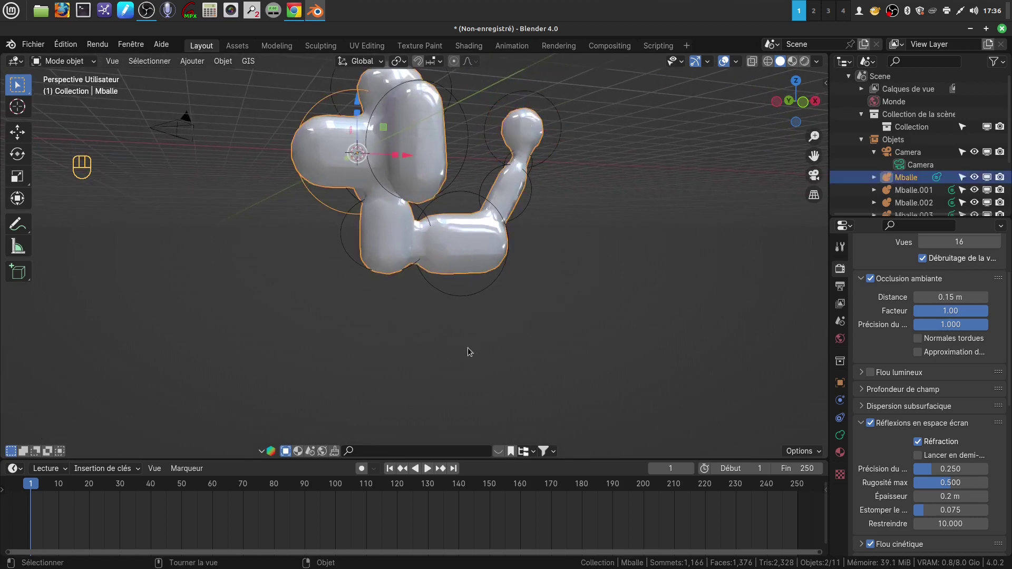
click(467, 298)
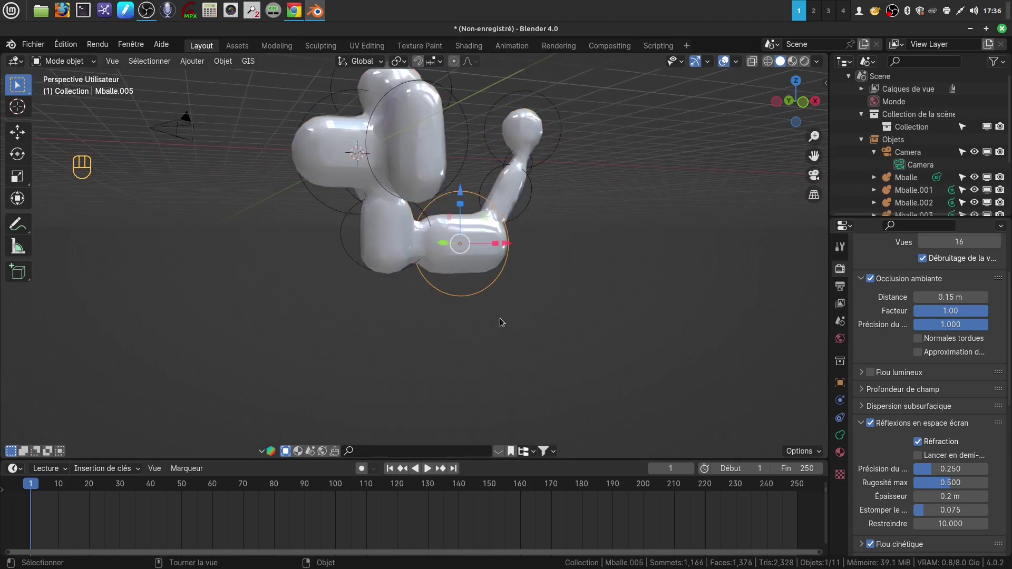
key(KP_1)
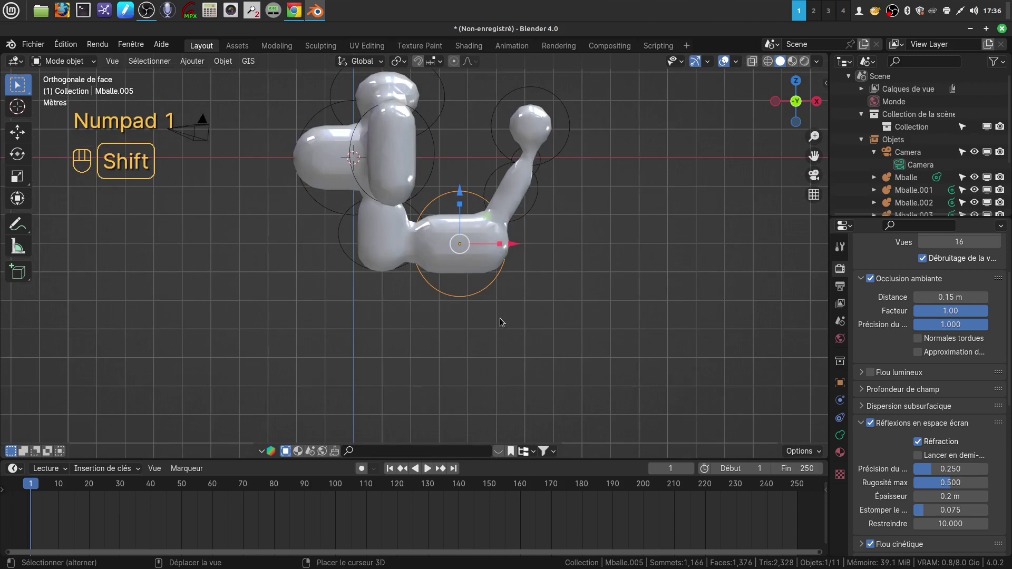
key(shift+d)
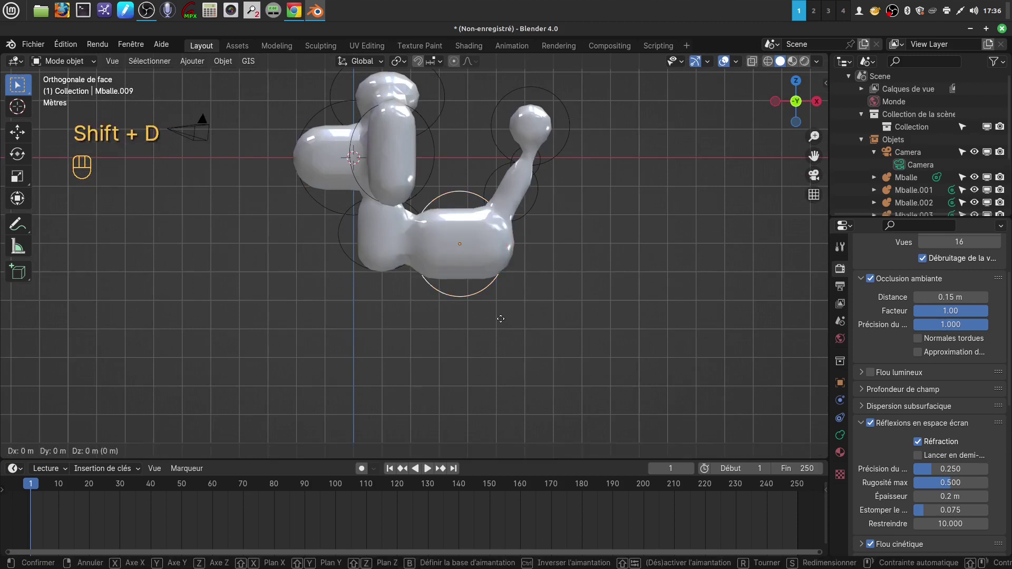
right_click(501, 319)
key(g)
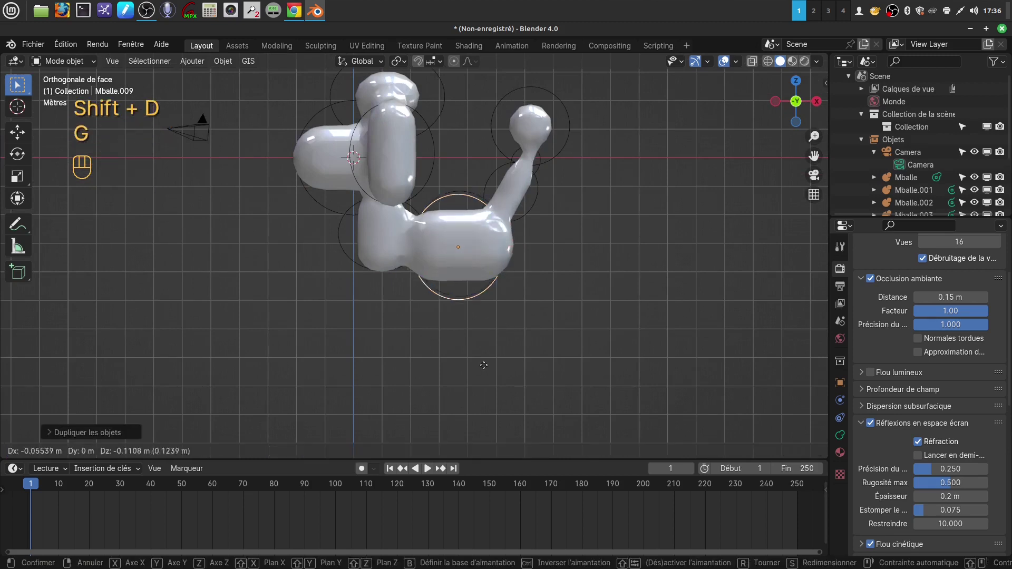
click(464, 407)
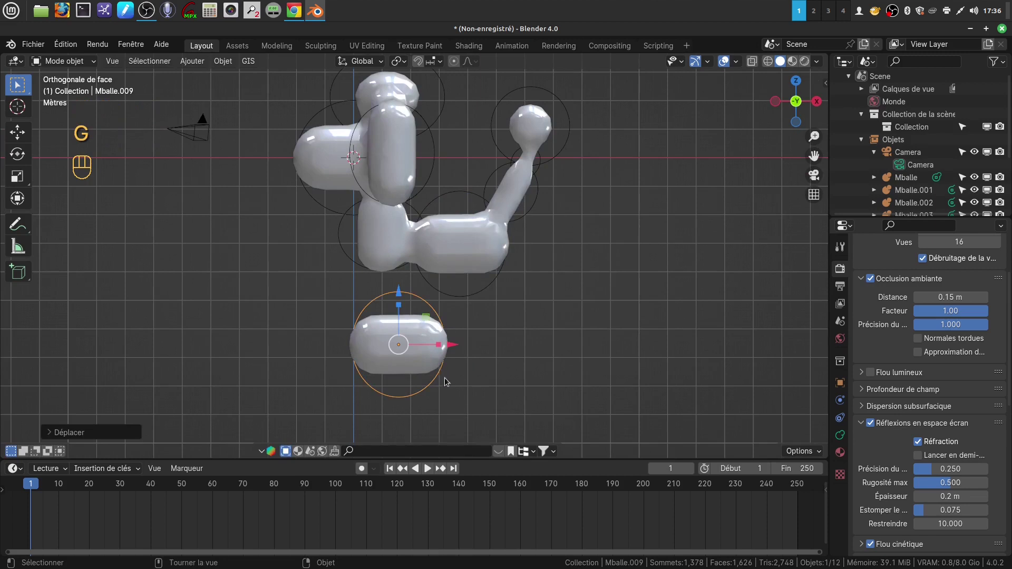
- Stretch the copied capsule along X by about 1.45, and scale it down uniformly to about 0.72 to make a slimmer leg
key(s)
key(x)
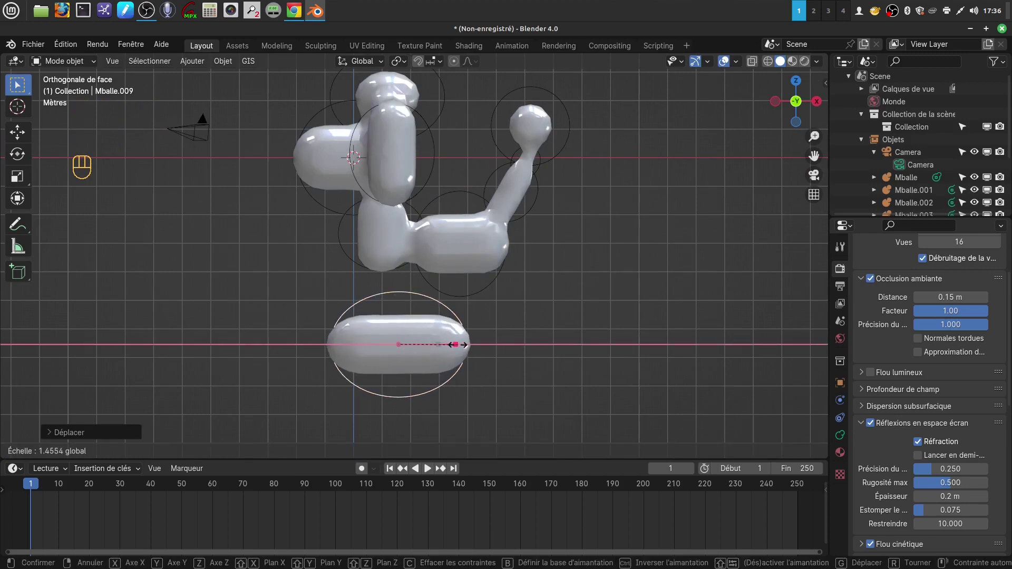
click(458, 345)
key(s)
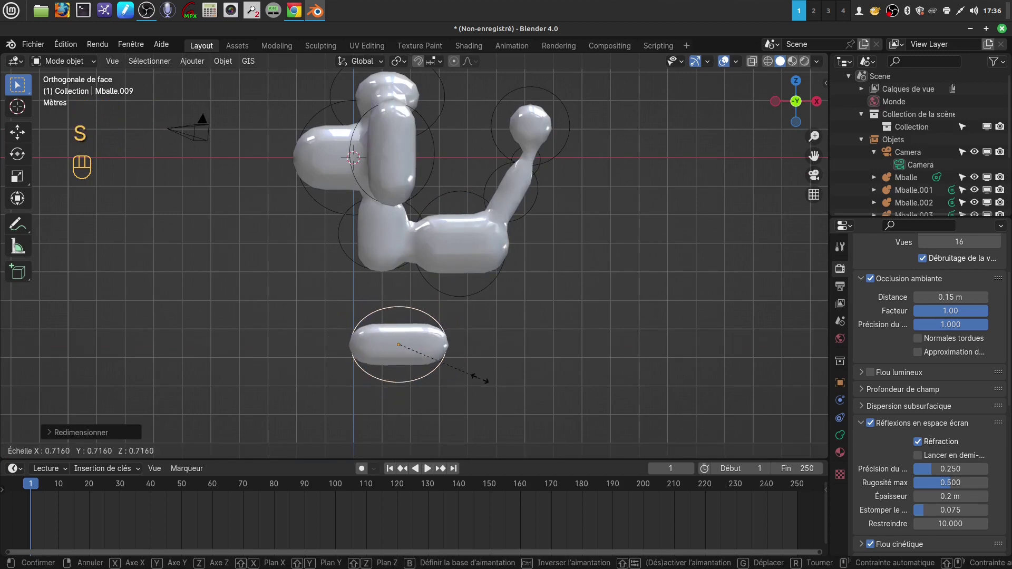
click(480, 378)
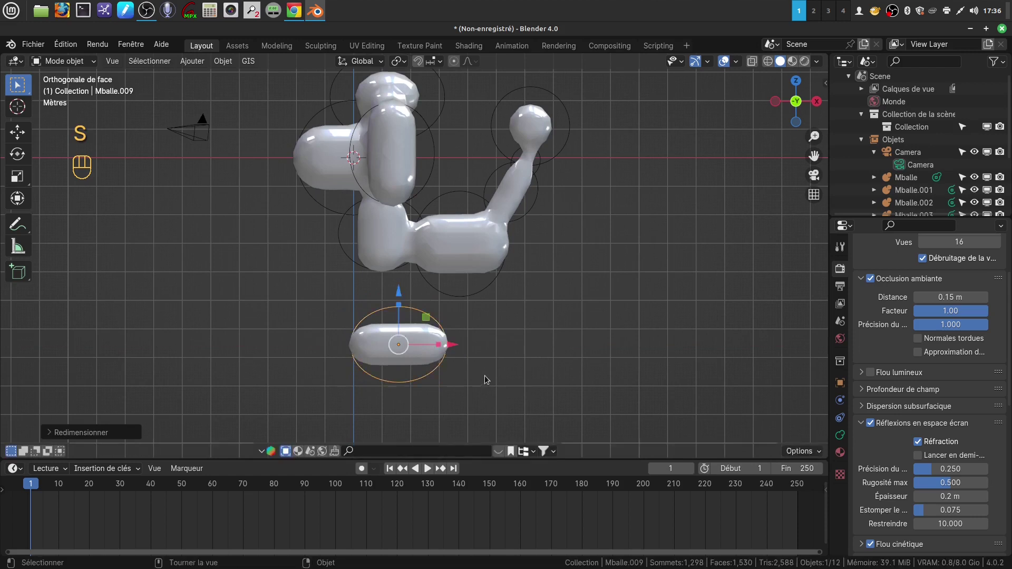
- Rotate the leg capsule to slant down toward the head side and attach its upper end to the base of the neck
key(r)
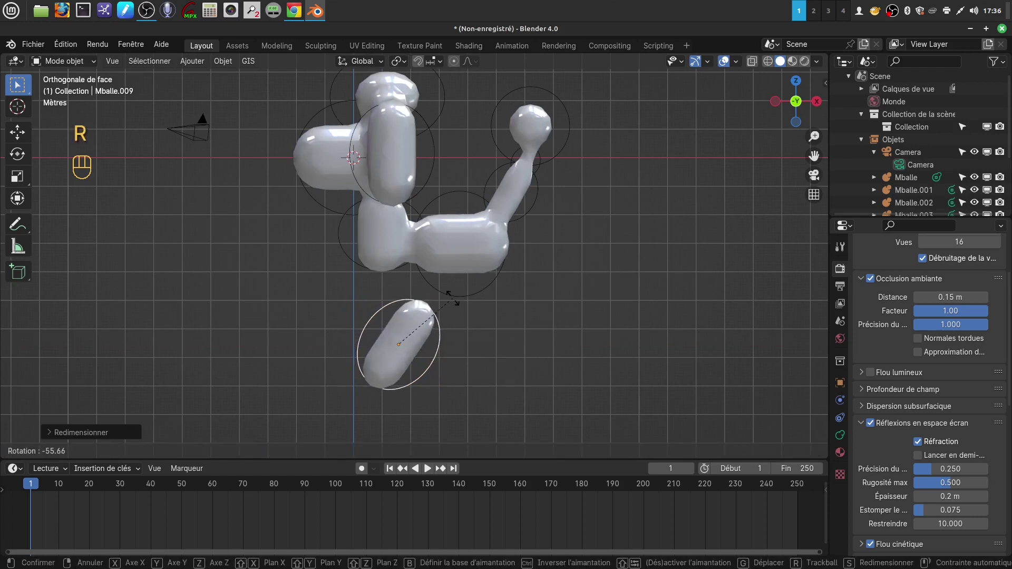
click(438, 298)
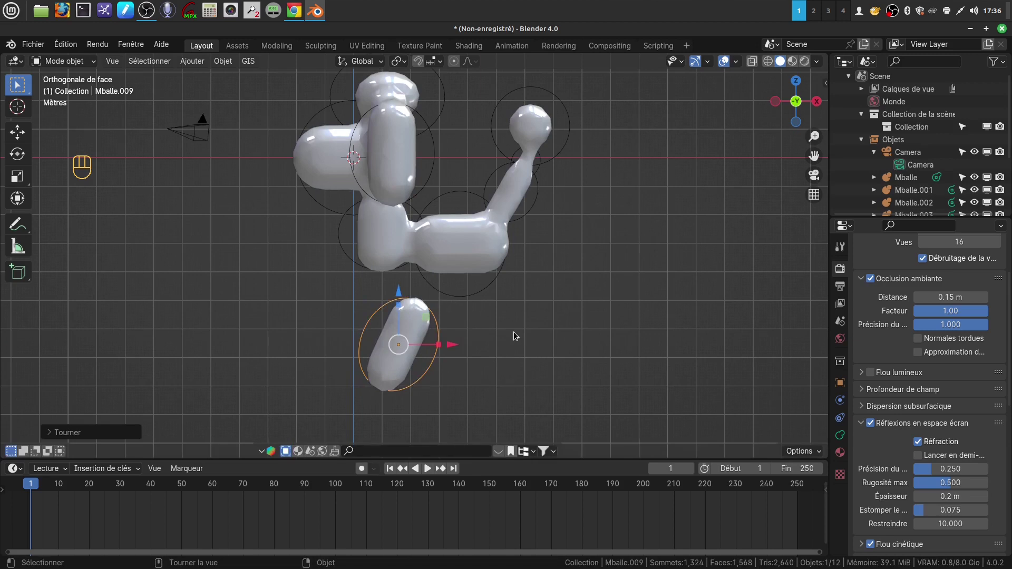
key(g)
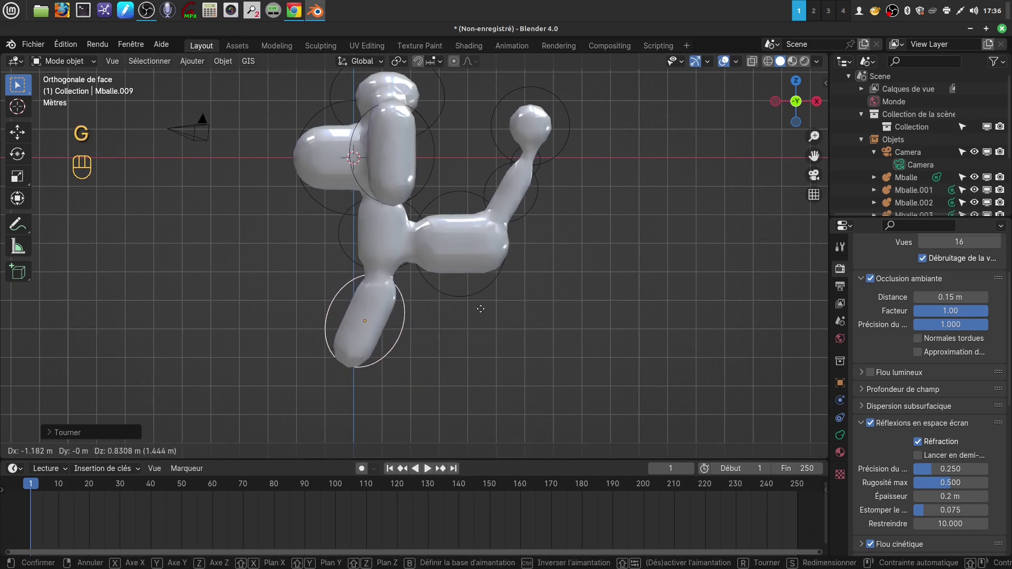
click(480, 309)
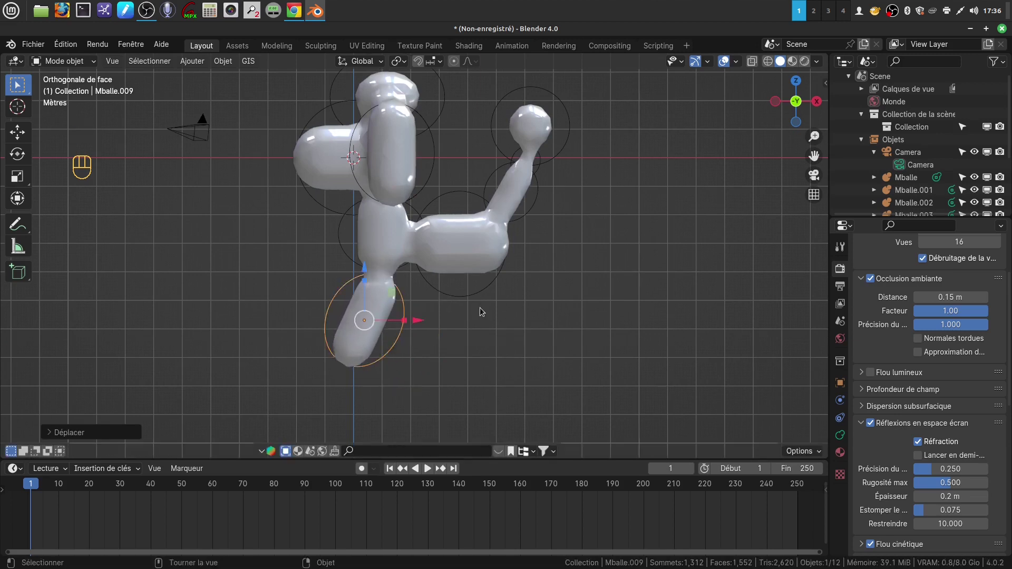
- Shrink the front leg slightly and move it along Y to one side of the body's centreline
key(s)
click(452, 385)
middle_drag(452, 385, 511, 364)
drag(298, 328, 325, 317)
- Tilt the front leg outward in the left view and move it up and outward to join the neck base
key(ctrl+KP_3)
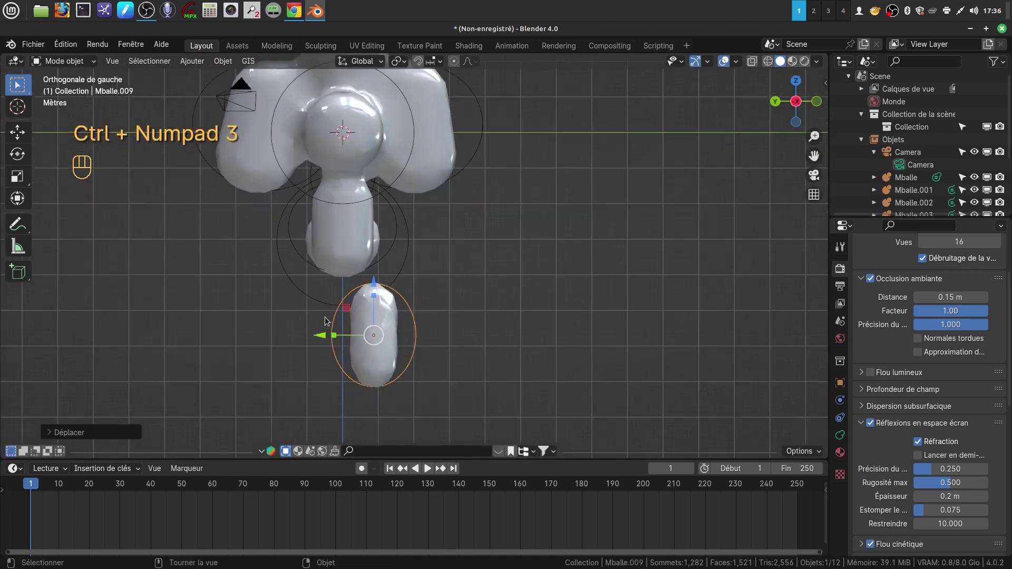
key(r)
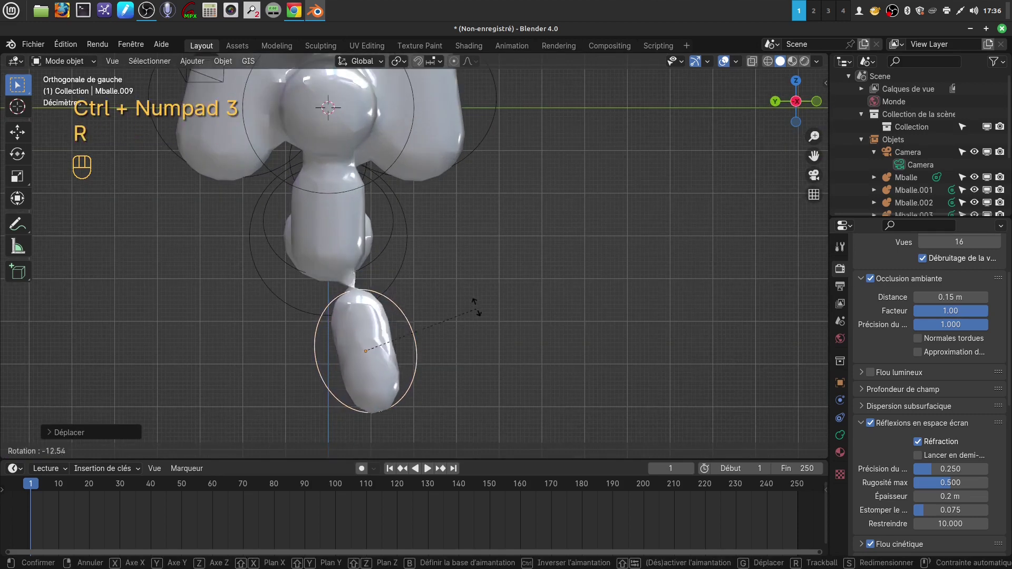
click(468, 343)
key(g)
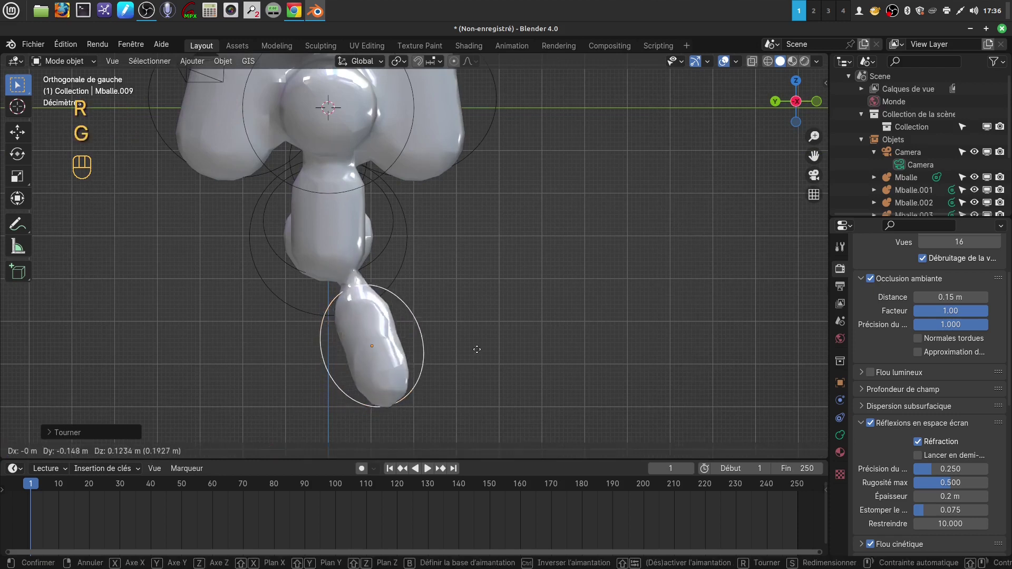
click(482, 337)
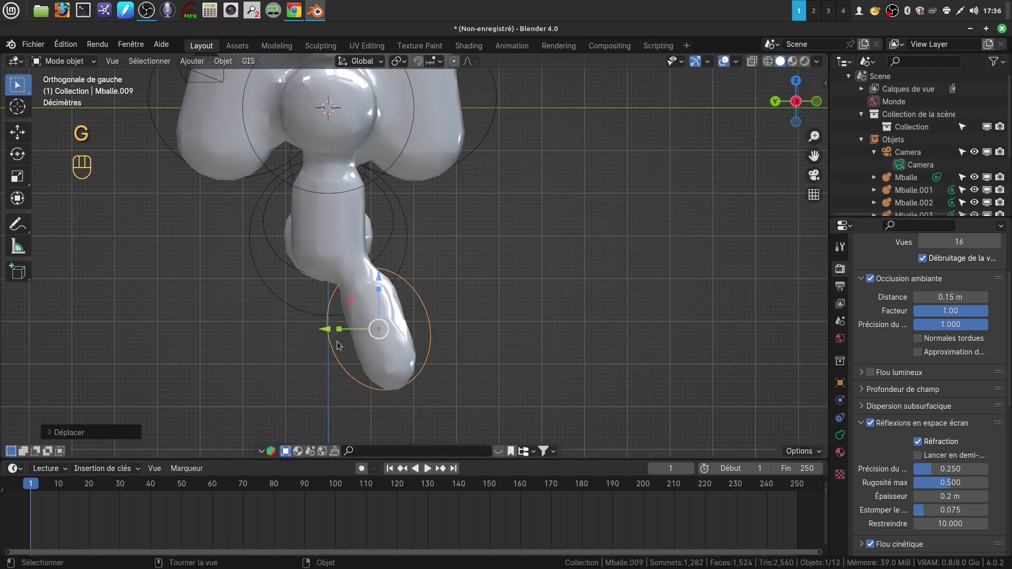
- Duplicate the front leg and move the copy along Y to the opposite side of the body
key(shift)
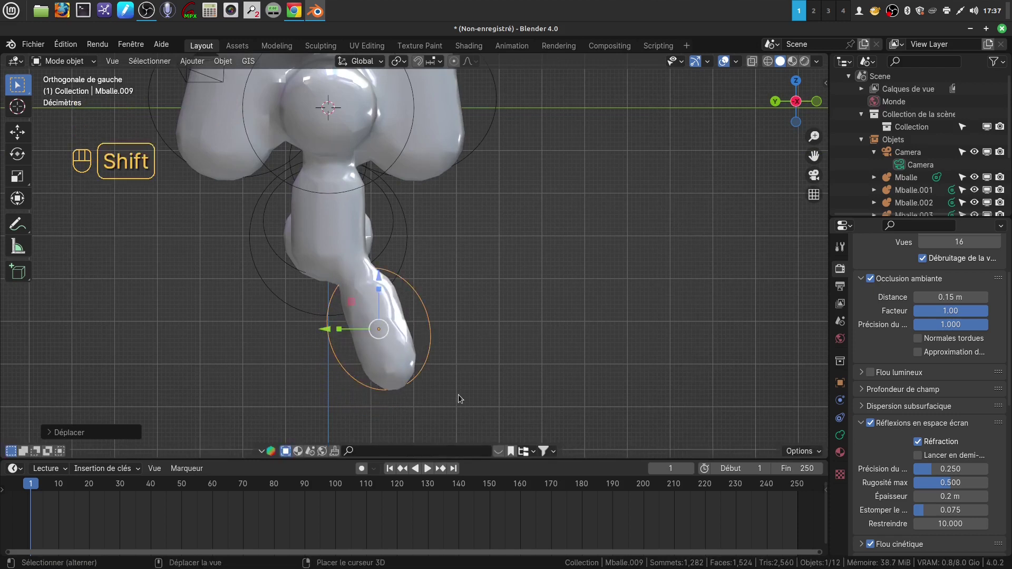
key(shift+d)
key(y)
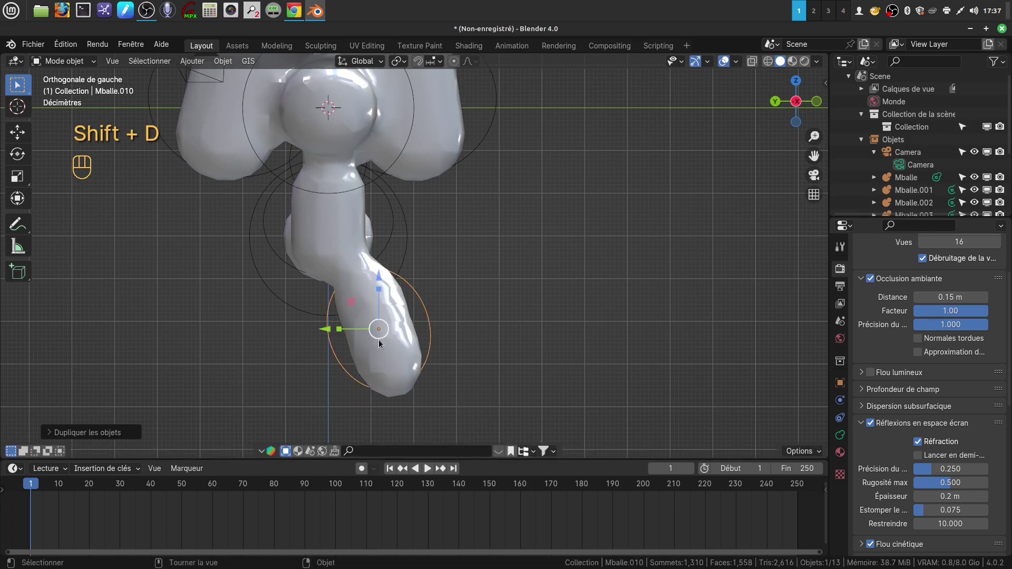
click(219, 326)
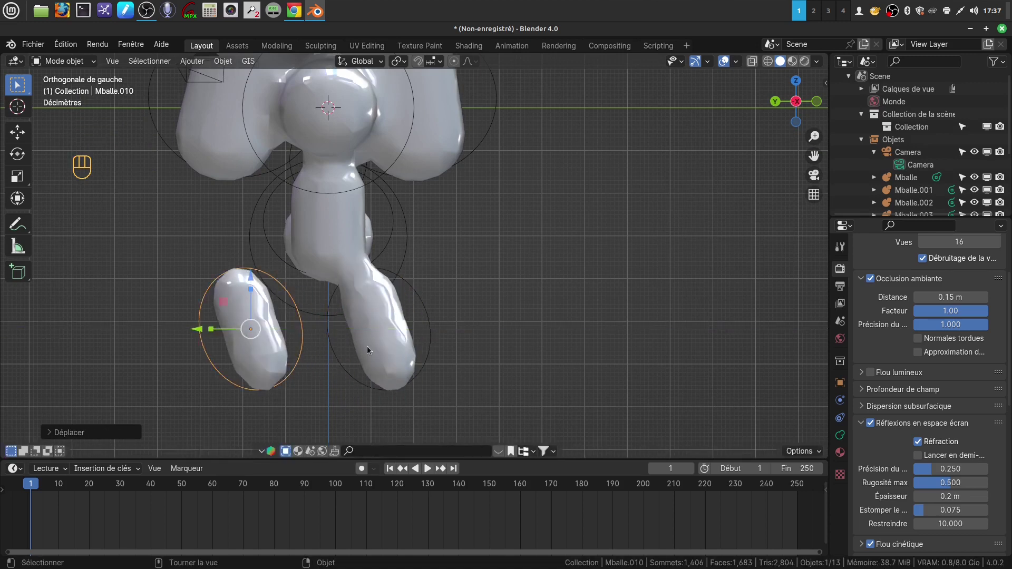
- Rotate the copied leg to mirror the first one's outward tilt and join it to the neck base
key(r)
click(301, 376)
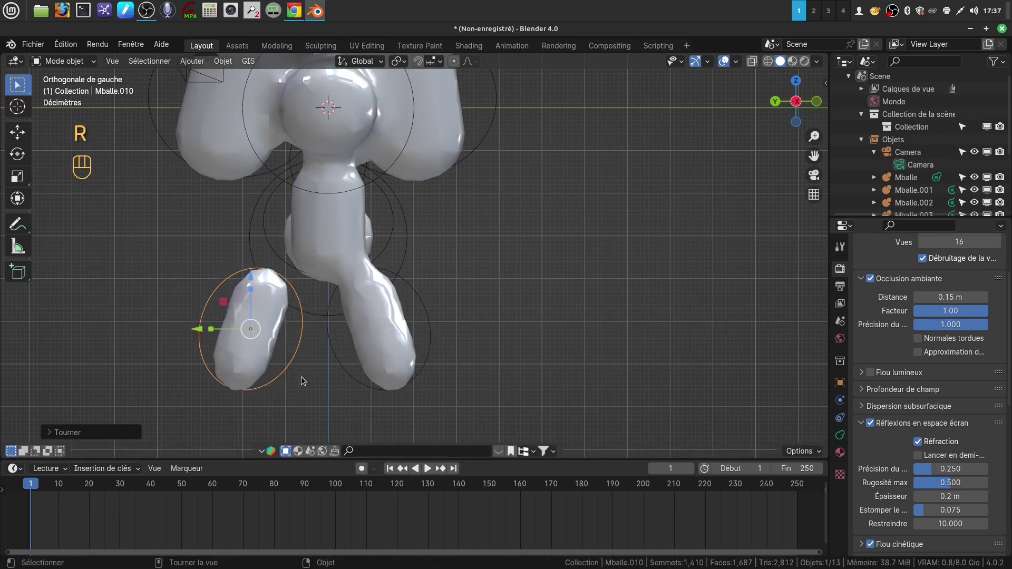
key(g)
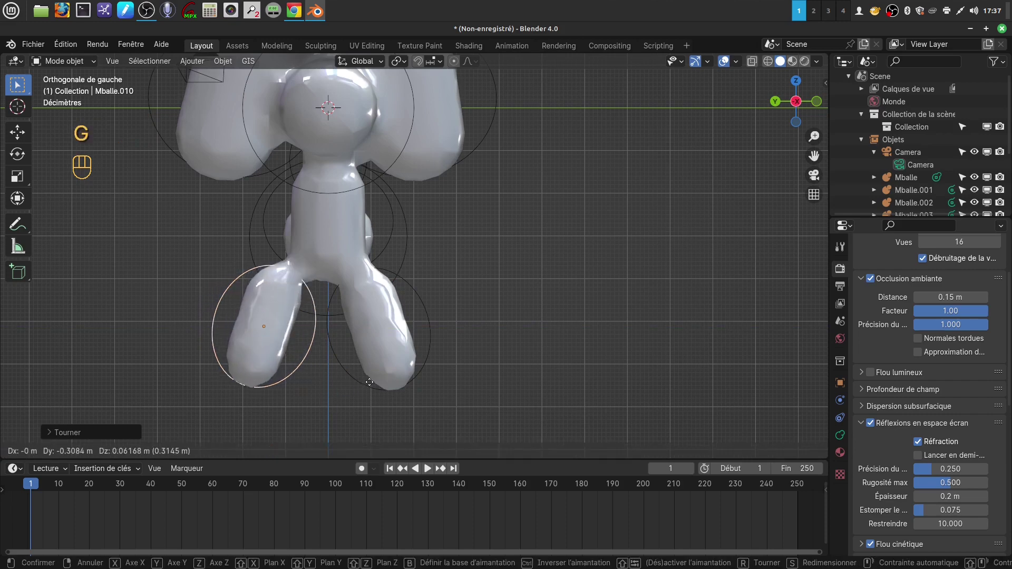
click(375, 384)
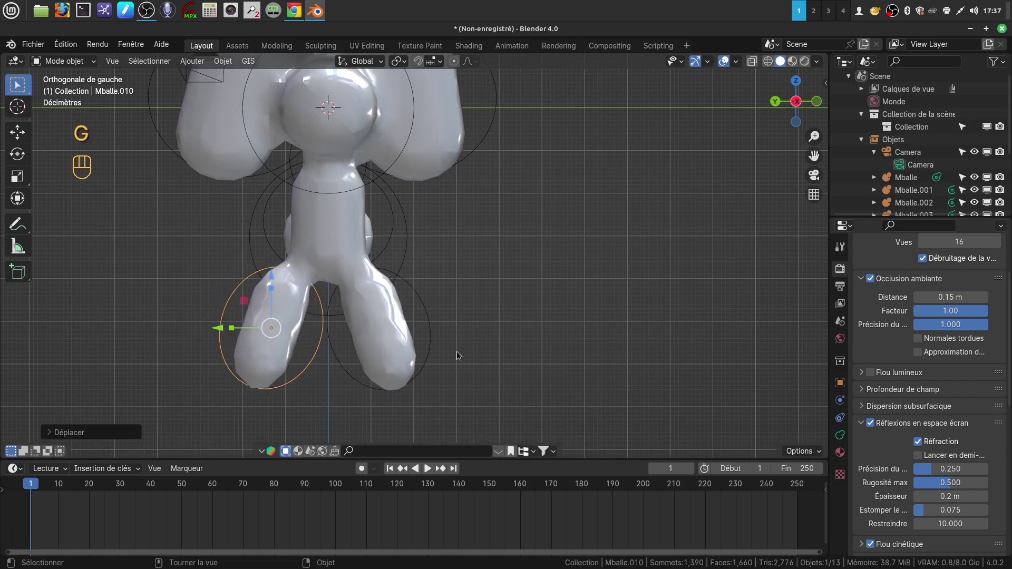
- Duplicate both front legs and move the copies along X to beneath the rear of the body
middle_drag(459, 356, 413, 327)
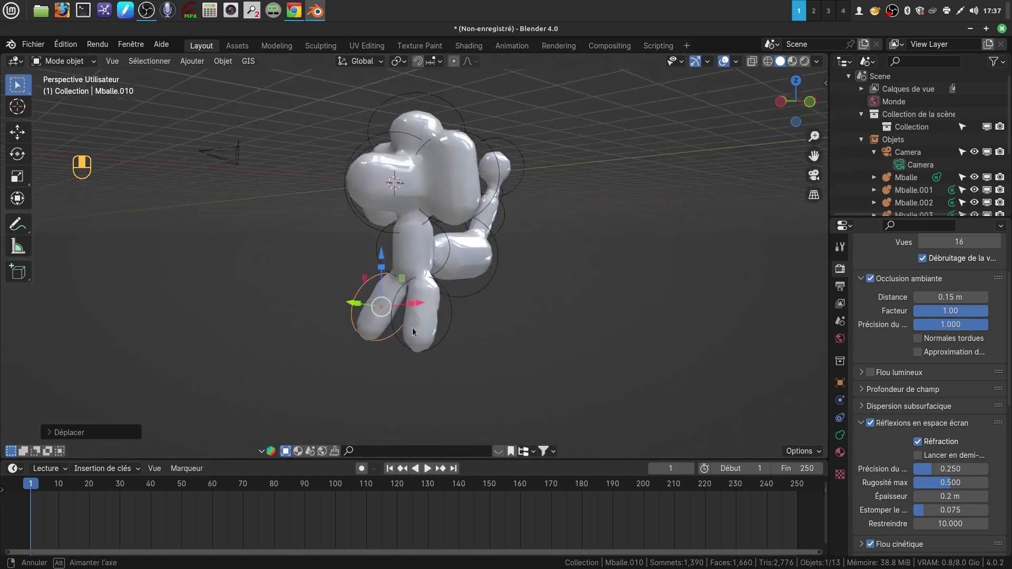
shift+middle_drag(378, 292, 338, 285)
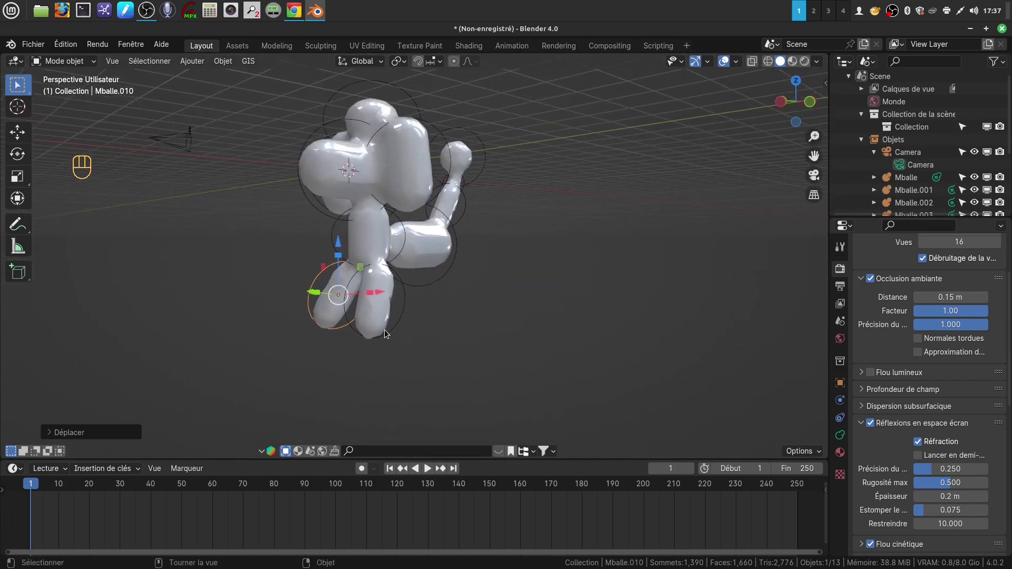
shift+click(396, 323)
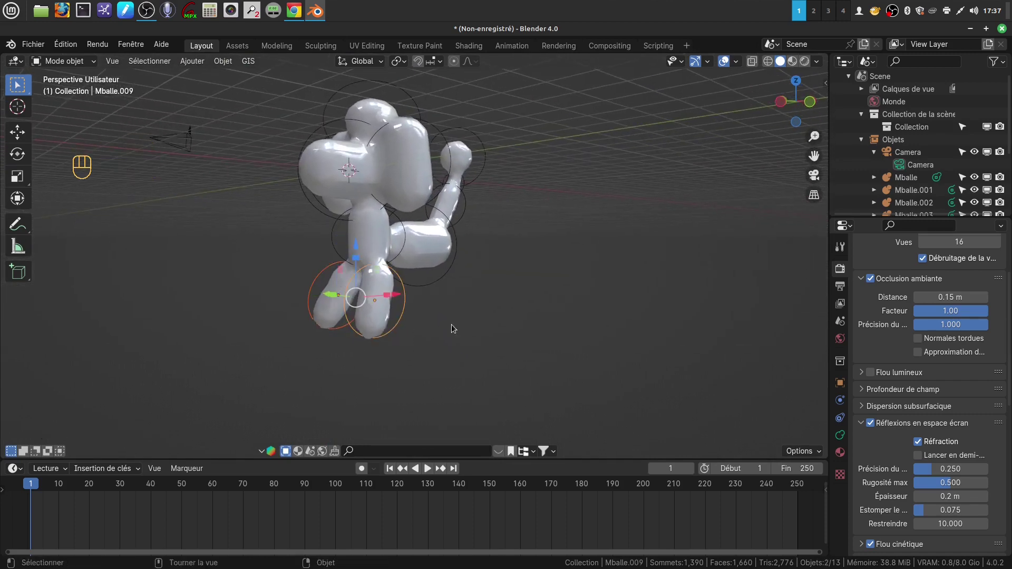
key(KP_1)
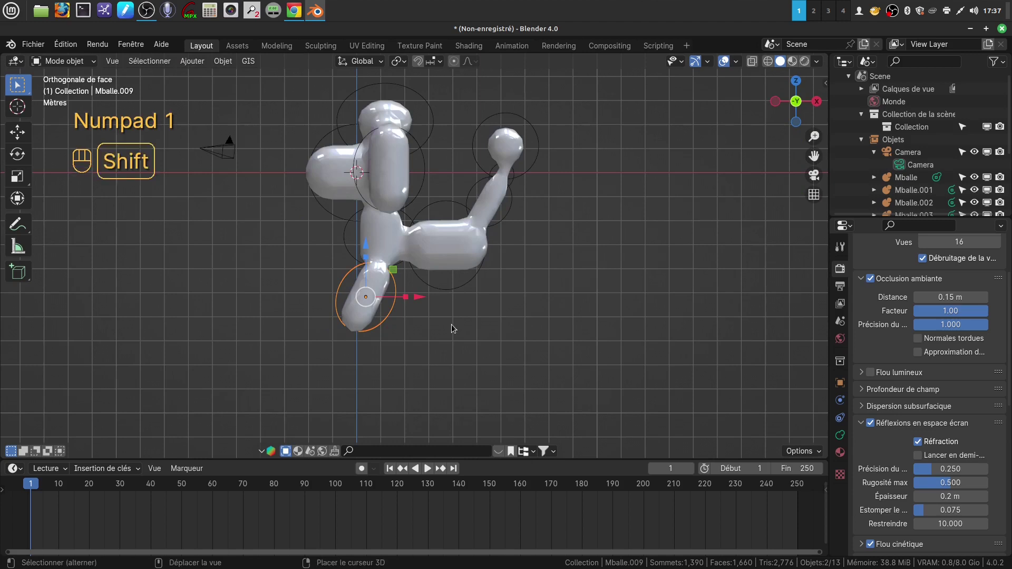
key(shift+d)
click(453, 326)
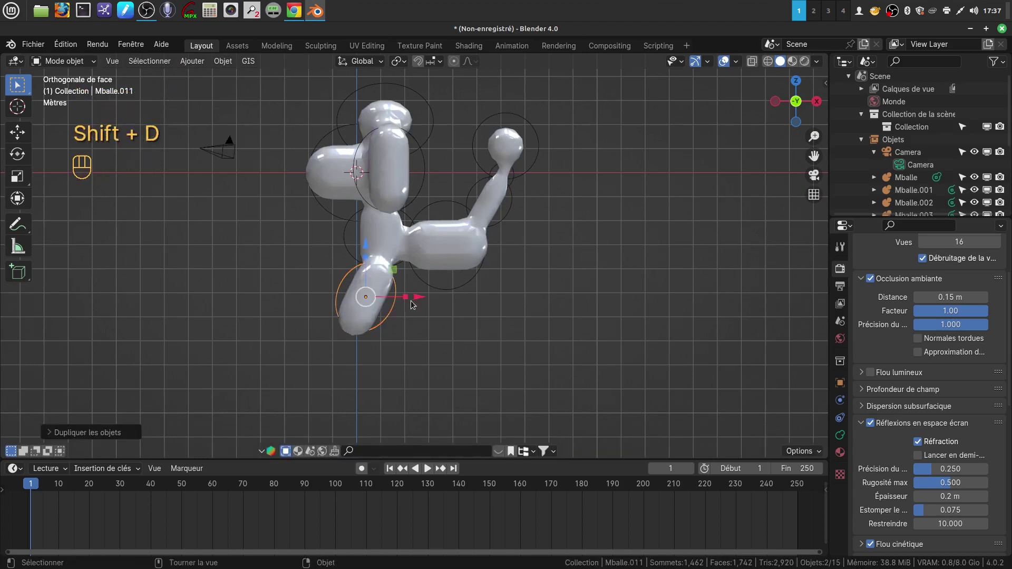
drag(412, 301, 522, 315)
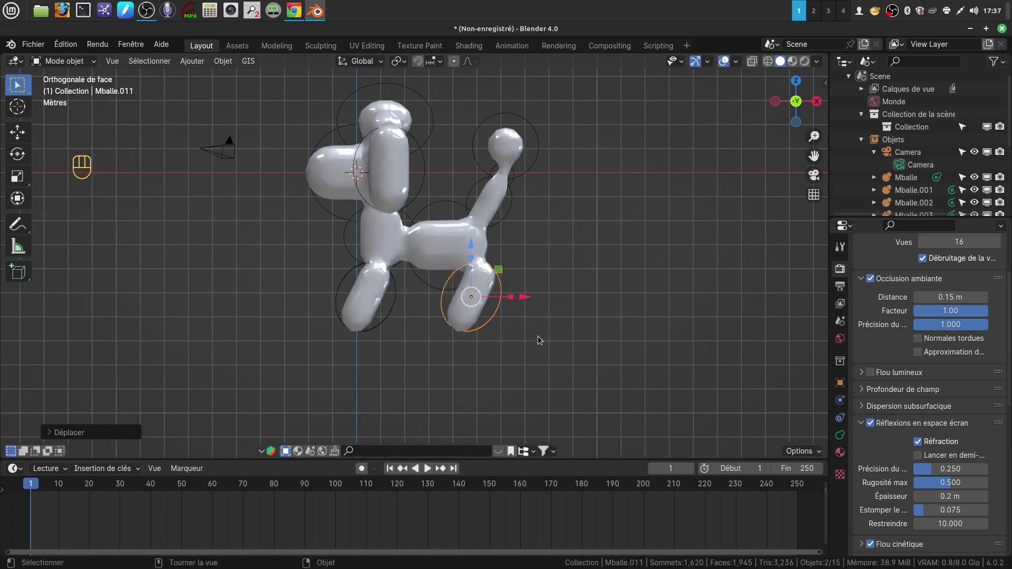
- Rotate the two rear legs to slant backward in the front view and move them about 1.27 m along X to join the body's rear end
key(r)
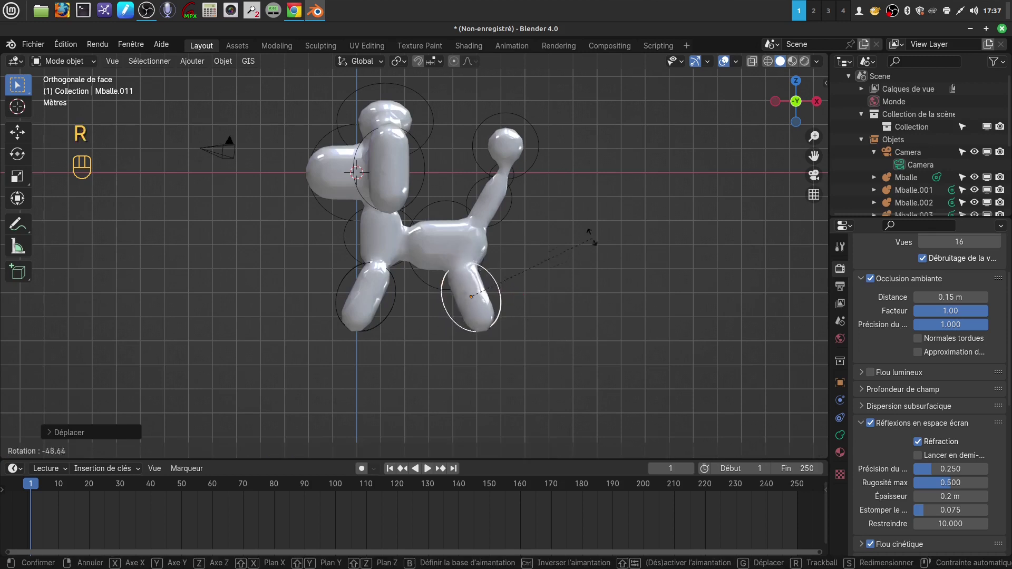
click(578, 212)
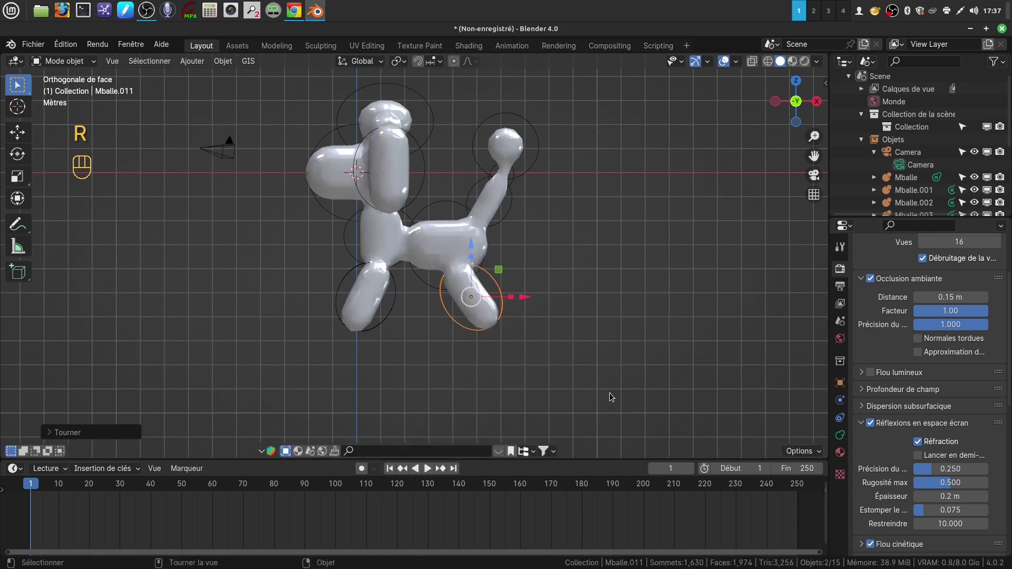
key(r)
click(610, 397)
key(g)
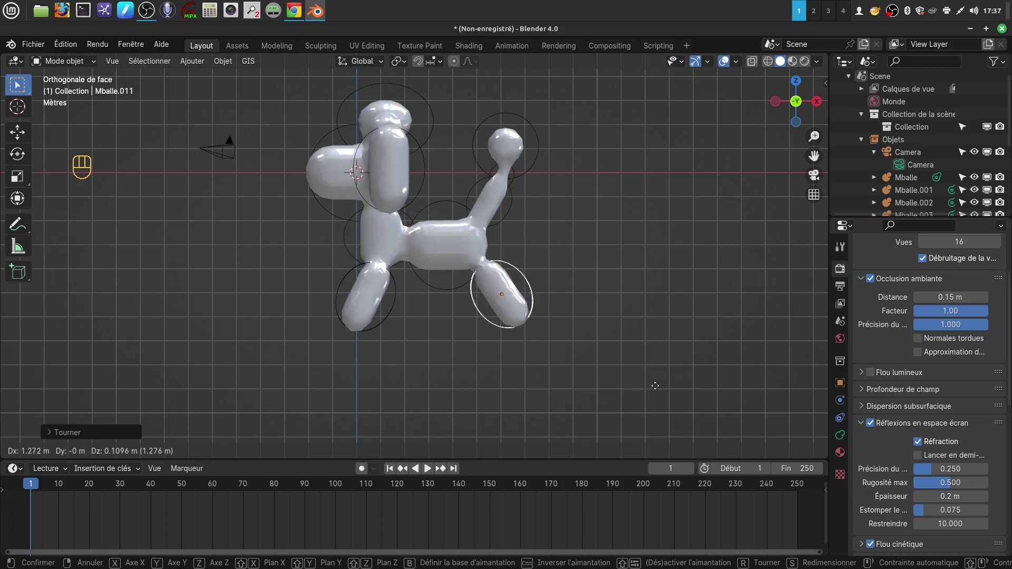
click(655, 386)
shift+middle_drag(365, 359, 518, 374)
shift+middle_drag(464, 340, 482, 336)
middle_drag(482, 337, 423, 334)
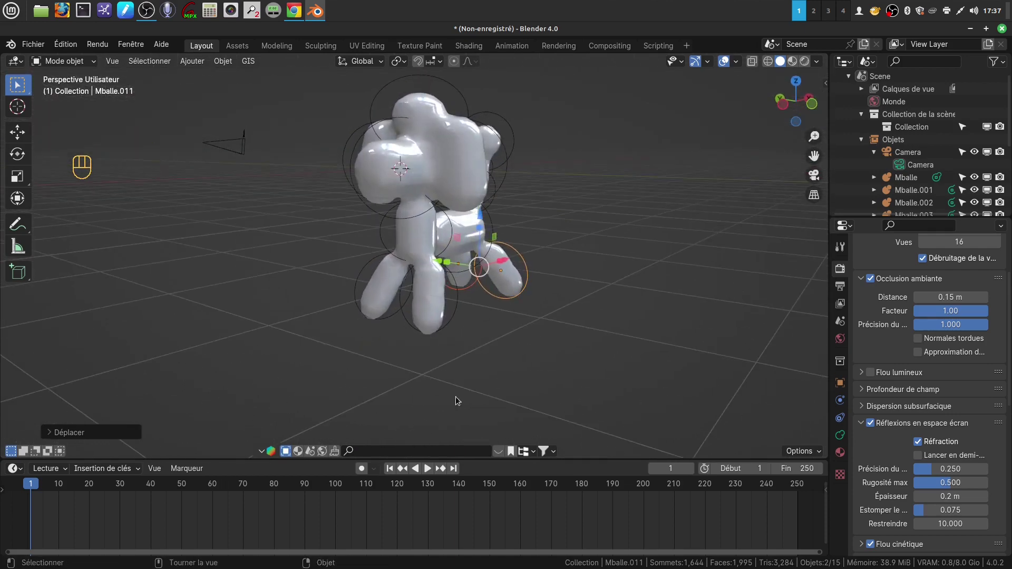
- Add a ball metaball, lower it along Z to beneath the front legs, and shrink it to foot size
click(420, 365)
click(192, 61)
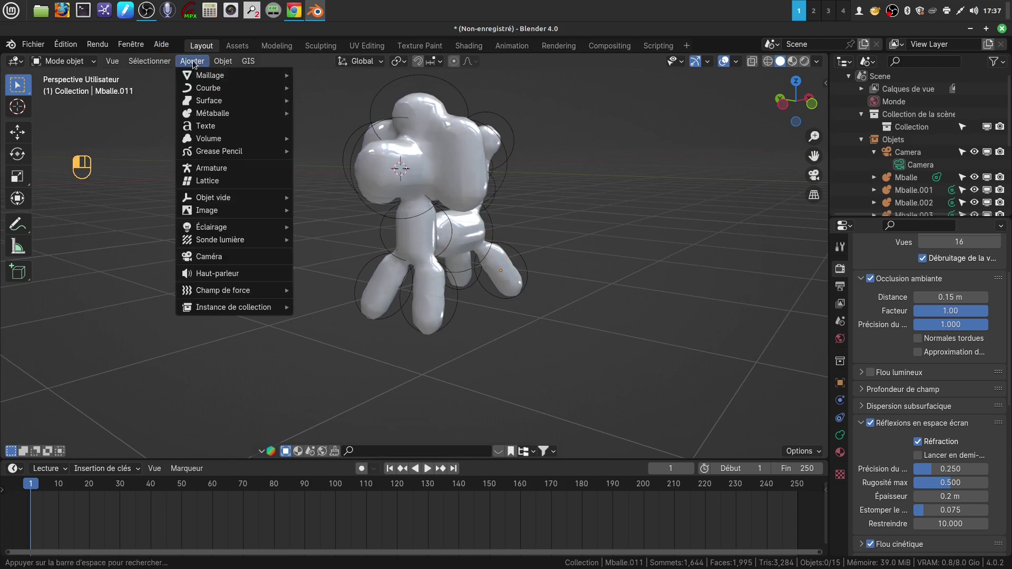
mouse_move(213, 75)
mouse_move(251, 113)
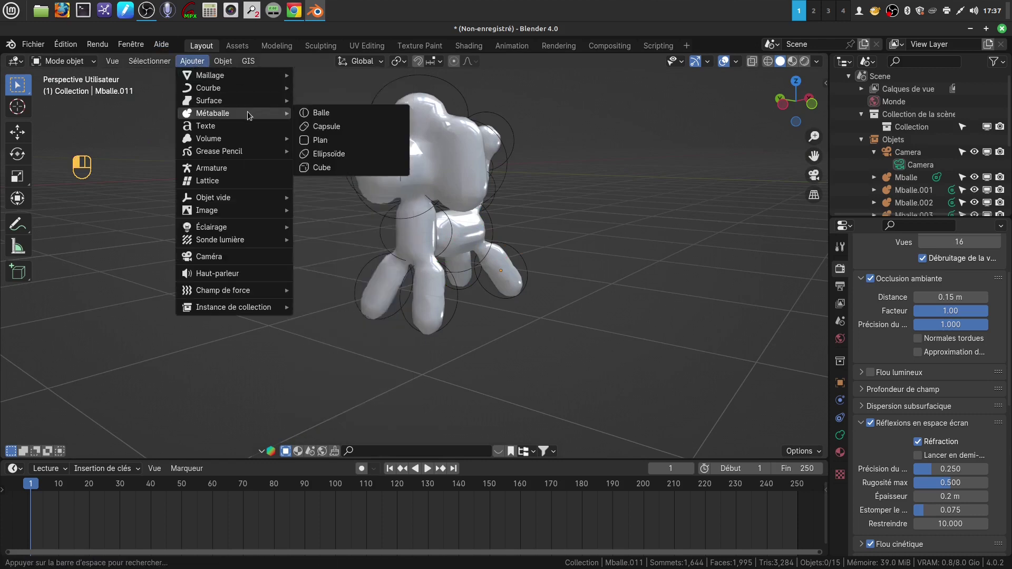
click(333, 115)
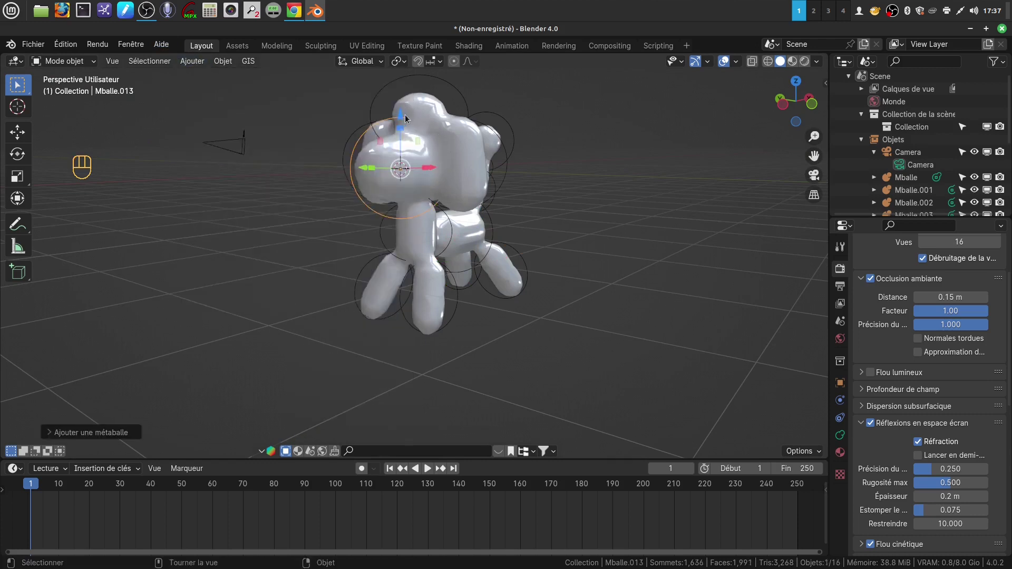
drag(406, 118, 392, 309)
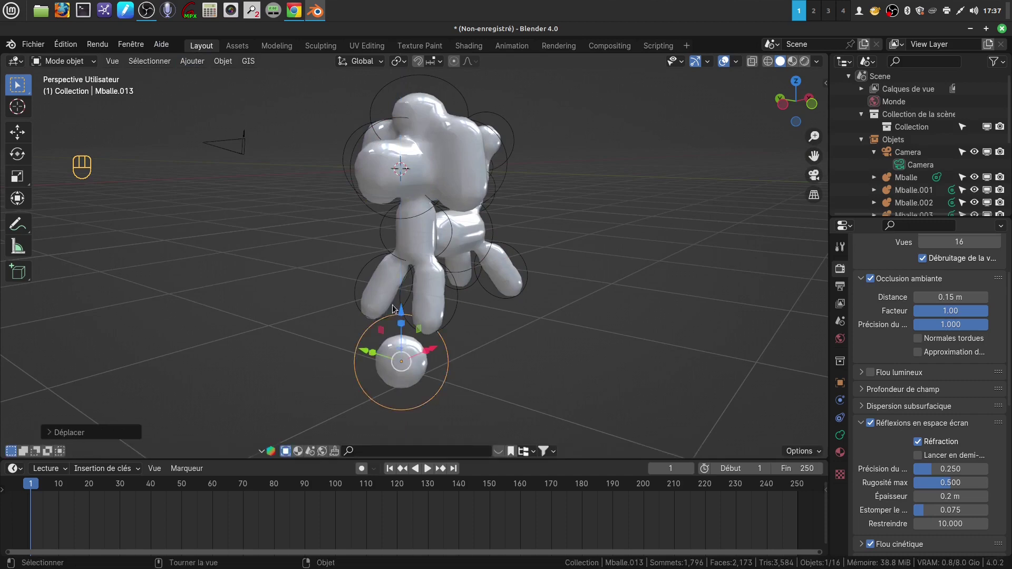
key(s)
click(492, 372)
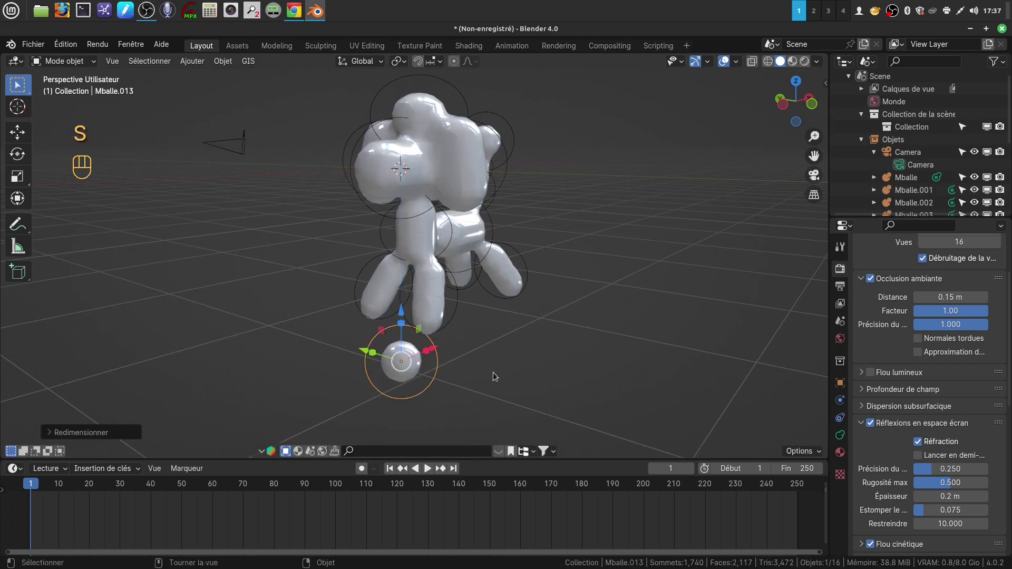
- Raise the ball about 0.99 m to front-foot height, shift it along Y onto one front leg's tip, and lower it slightly
key(KP_1)
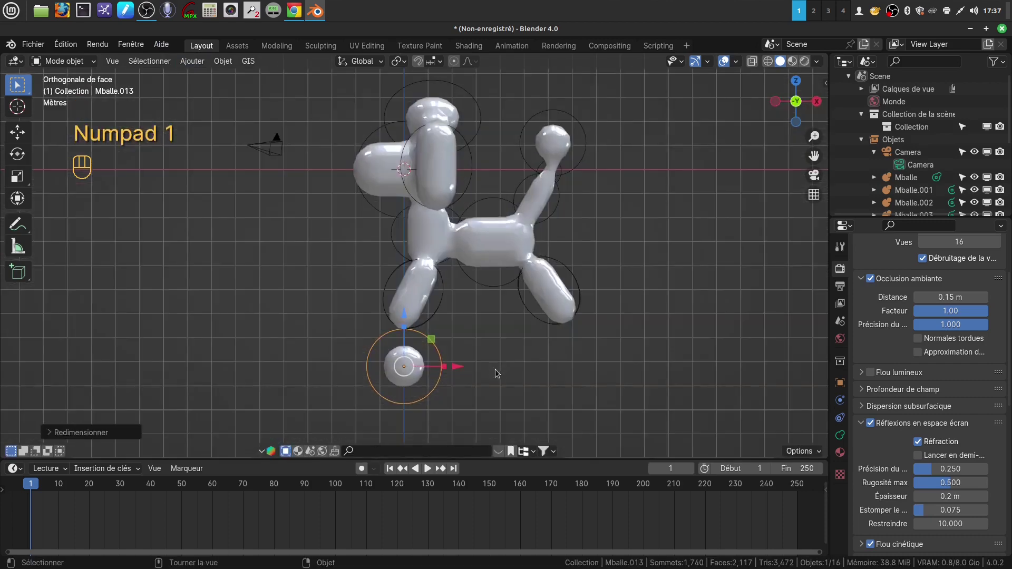
key(g)
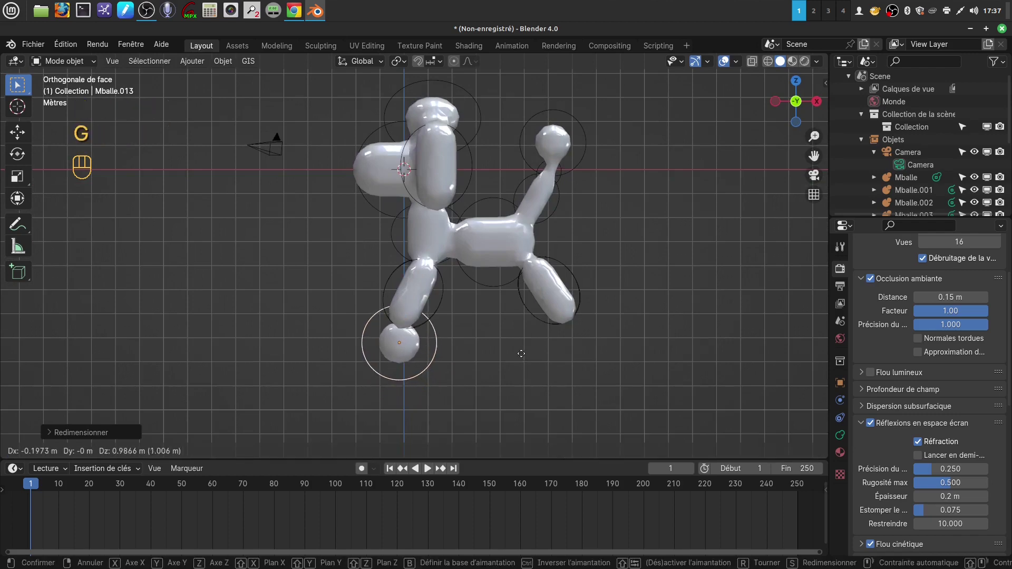
click(521, 354)
middle_drag(498, 358, 619, 357)
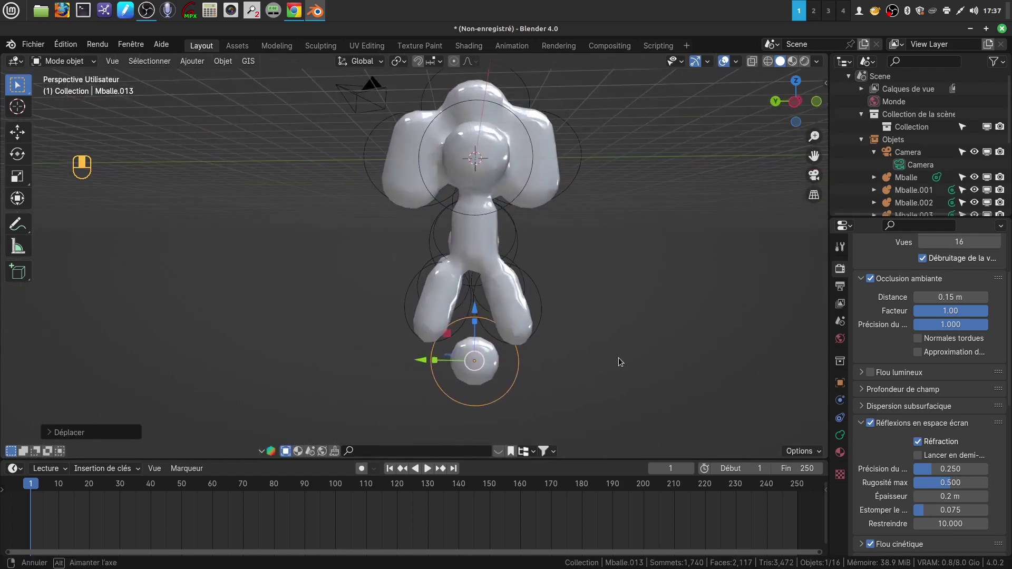
key(ctrl+KP_3)
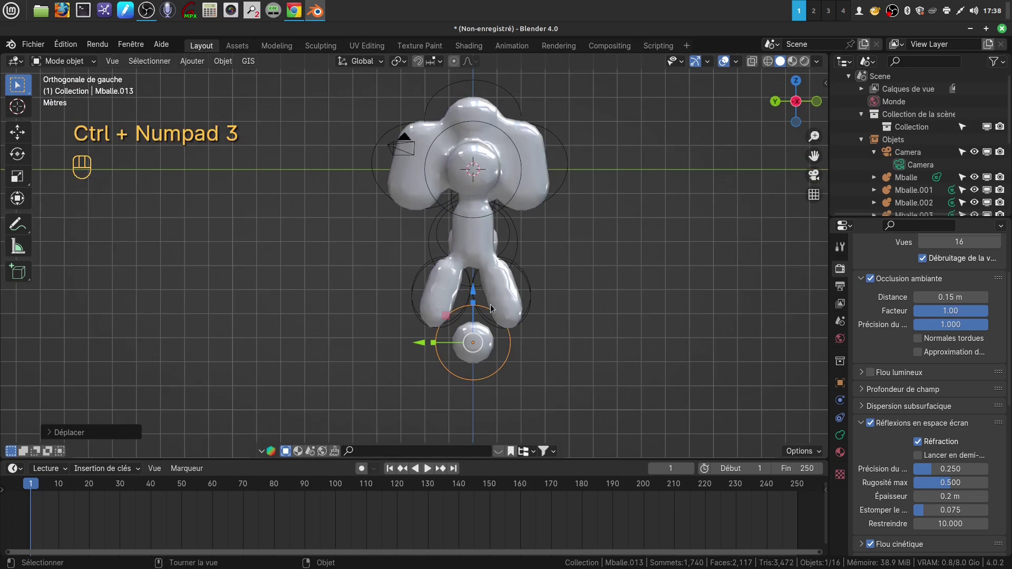
drag(435, 346, 464, 354)
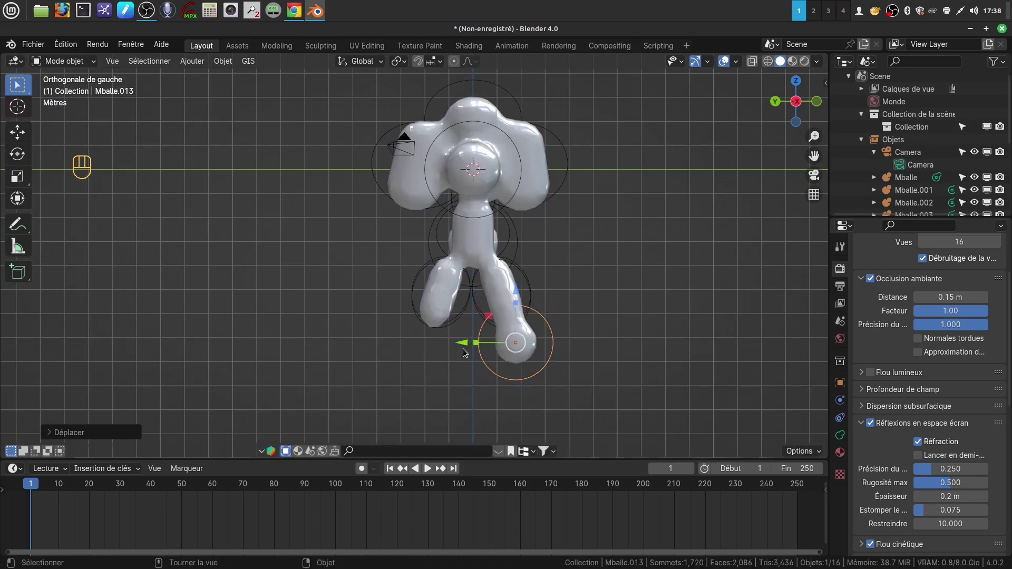
drag(519, 294, 517, 298)
- Duplicate the foot ball and move the copy along Y onto the opposite front leg's tip
key(shift)
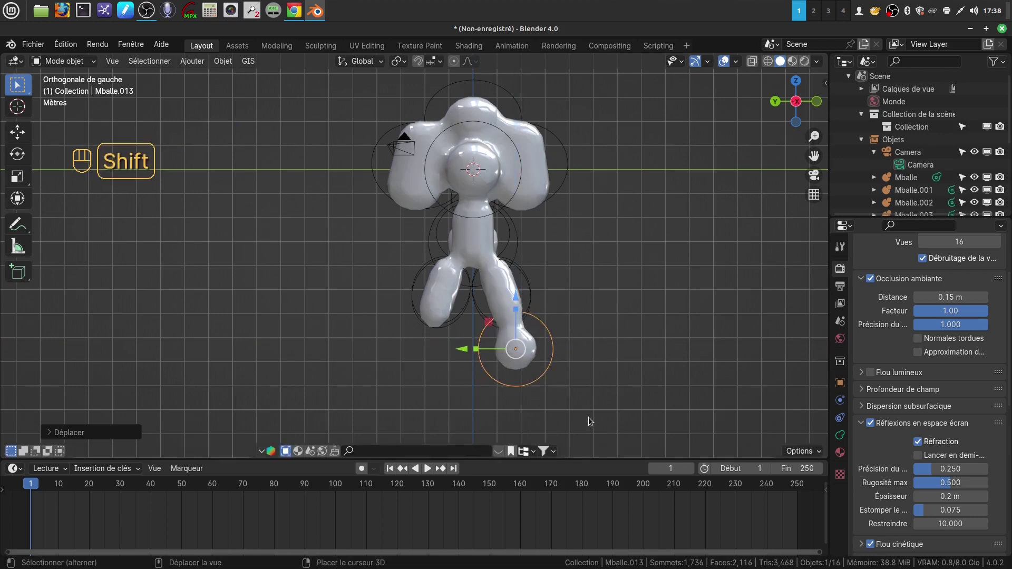
key(shift+d)
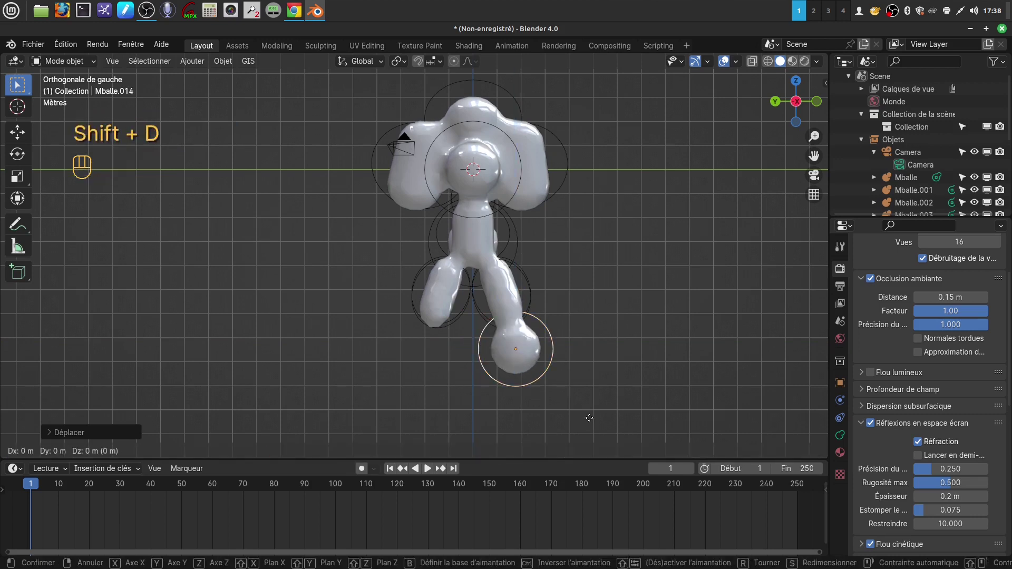
right_click(590, 418)
drag(467, 355, 375, 356)
middle_drag(375, 356, 530, 359)
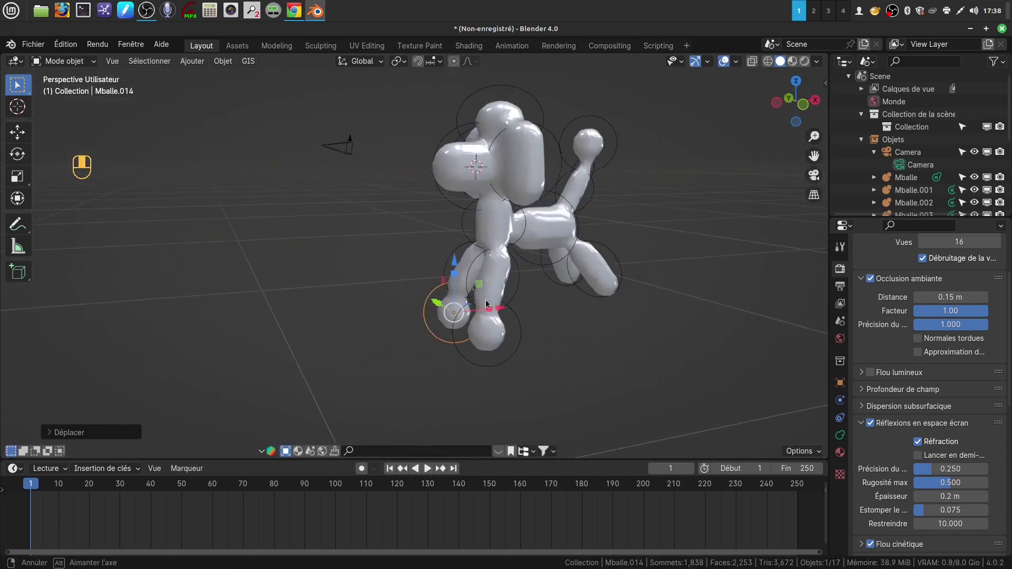
- Select both front foot balls and move them slightly forward along X, toward the muzzle side, in line with the slanted legs
shift+click(524, 359)
key(KP_1)
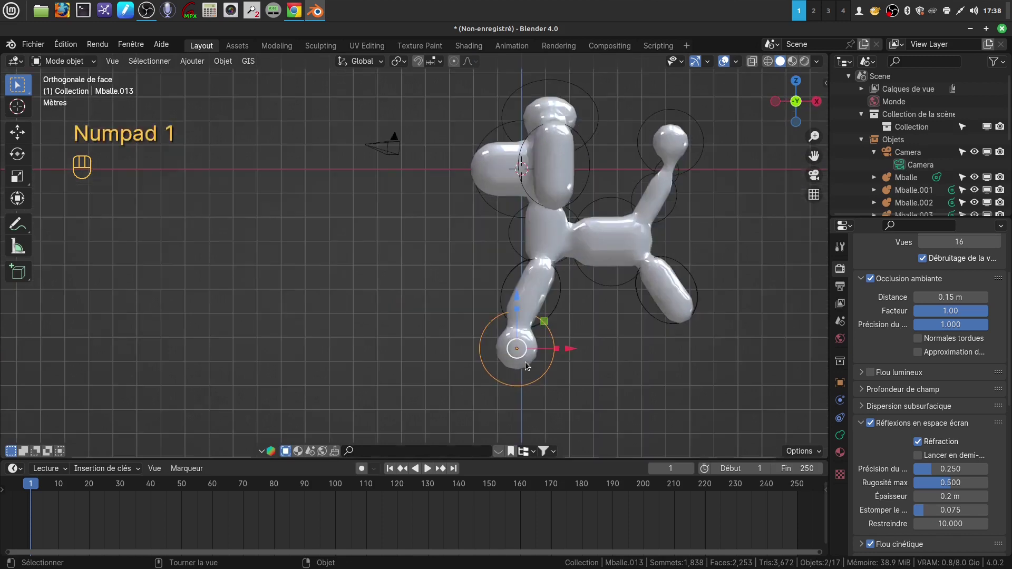
shift+middle_drag(616, 341, 544, 320)
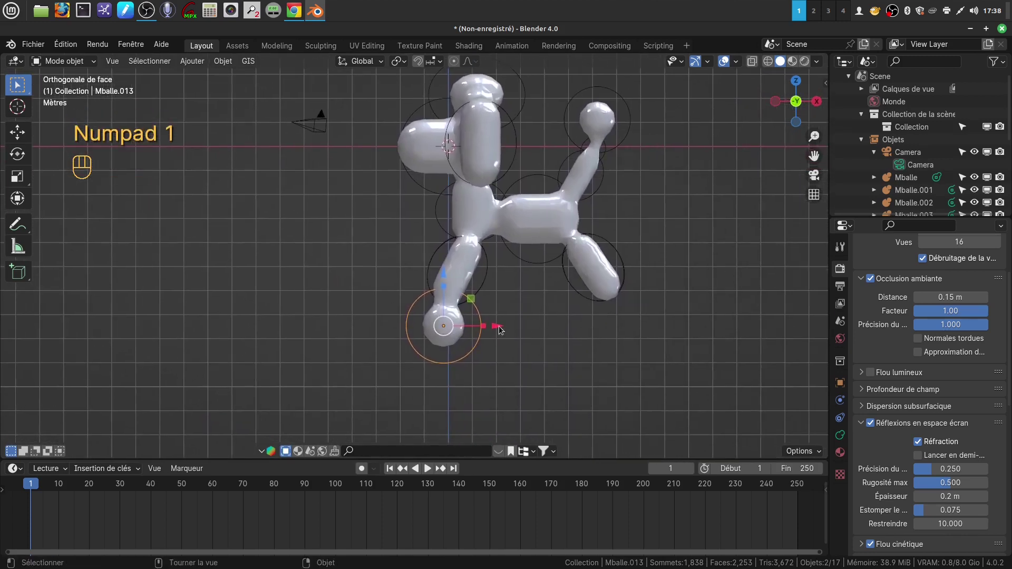
drag(499, 326, 493, 327)
mouse_move(511, 346)
middle_down()
mouse_move(568, 359)
mouse_move(504, 343)
middle_up()
key(KP_1)
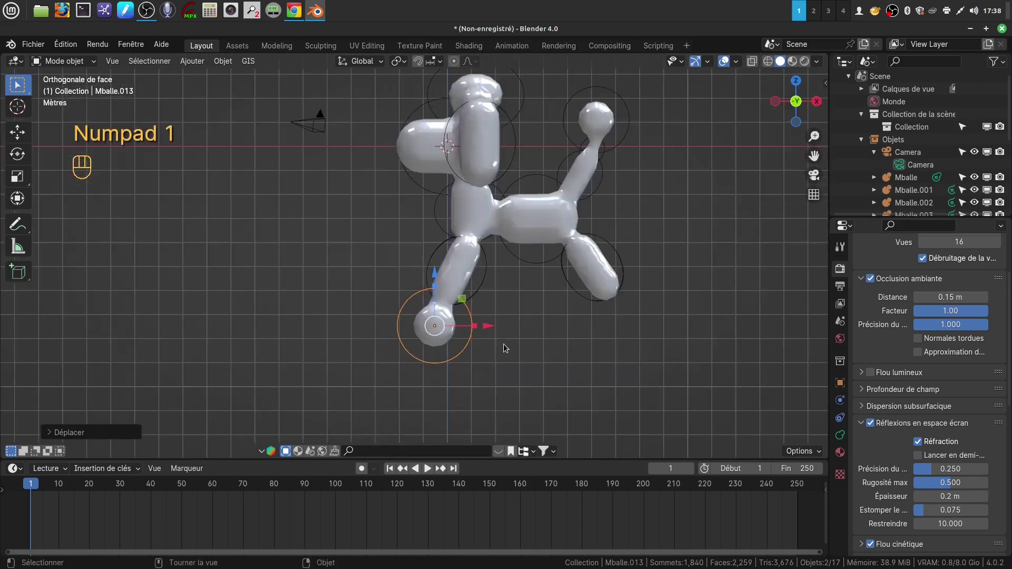
- Duplicate both front feet, move the copies along X to the rear leg tips, and raise them slightly along Z
key(shift+d)
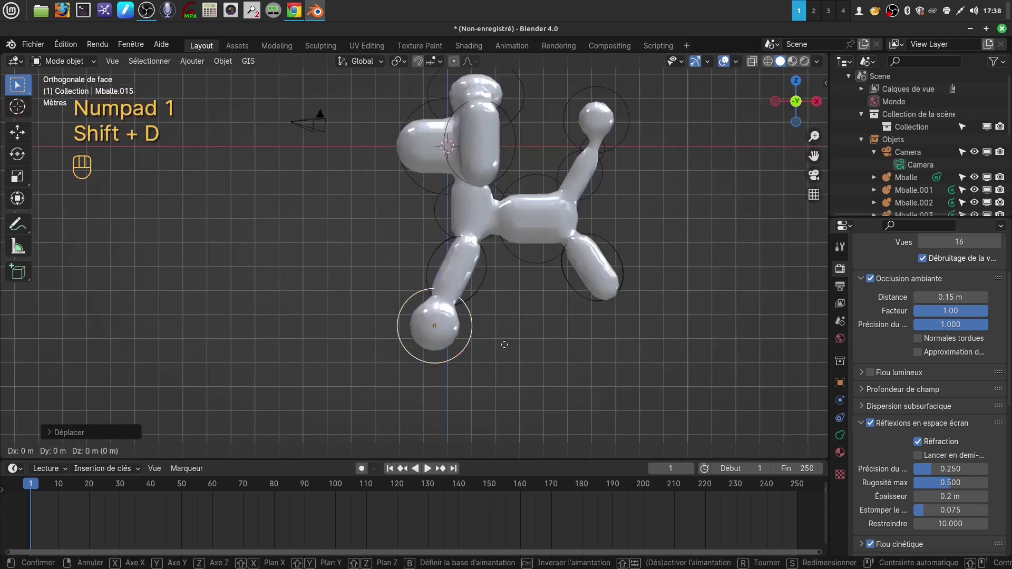
right_click(505, 344)
drag(498, 332, 659, 323)
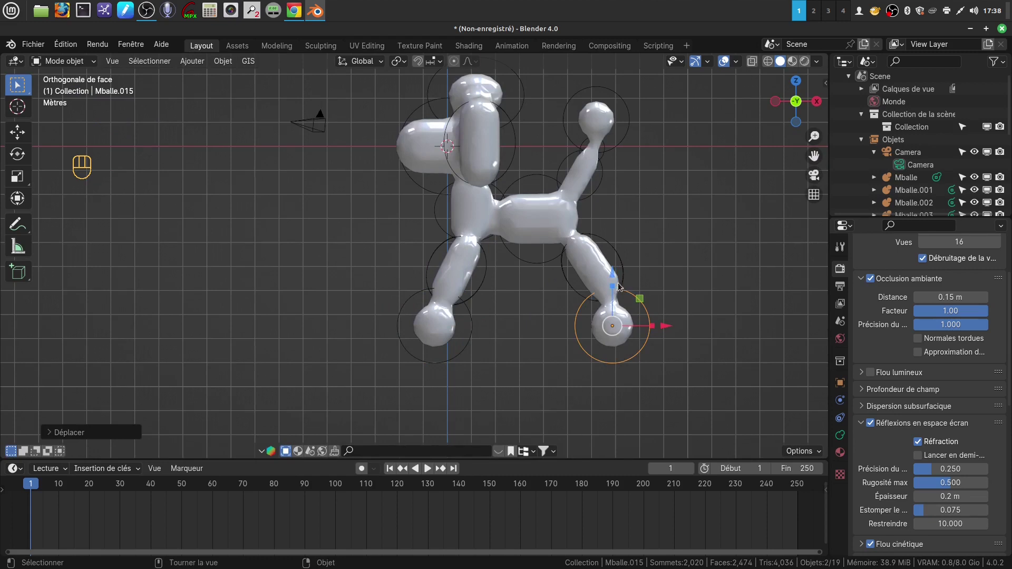
drag(613, 286, 612, 272)
middle_drag(502, 321, 519, 334)
scroll(519, 335, down, 2)
- Convert the whole metaball poodle to a mesh and check its geometry in Edit Mode
key(Tab)
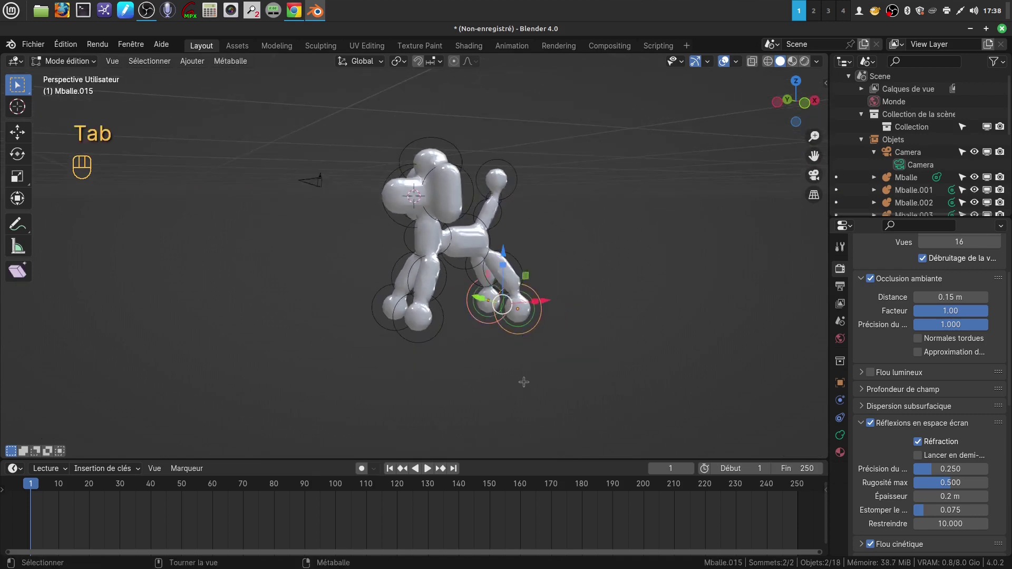
key(Tab)
click(462, 254)
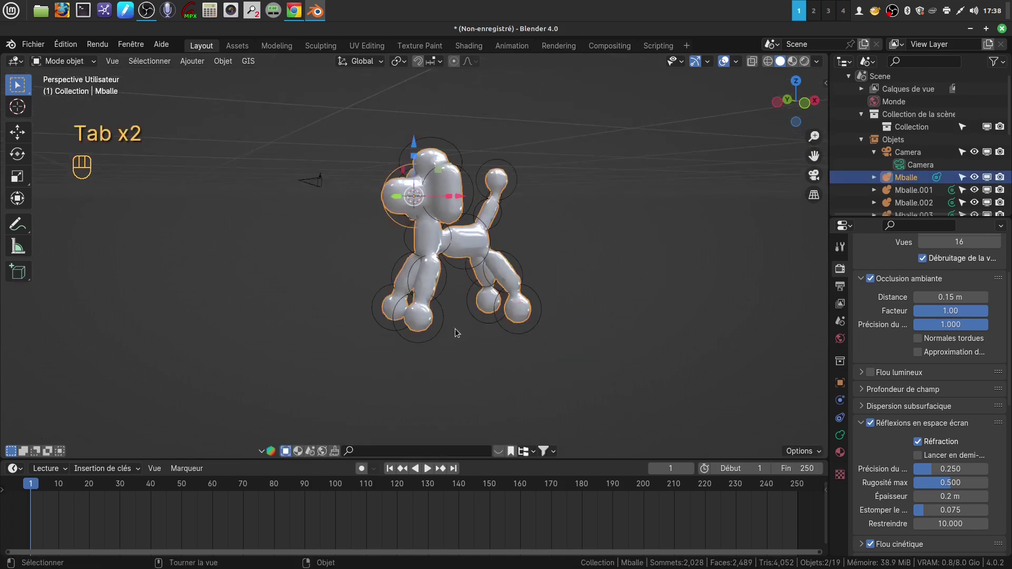
middle_drag(520, 371, 491, 346)
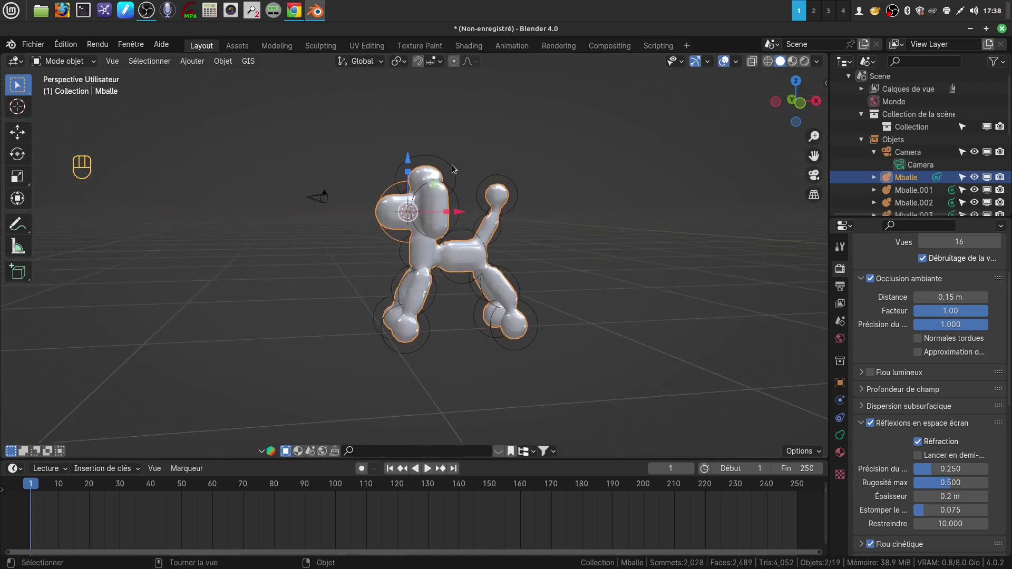
click(219, 61)
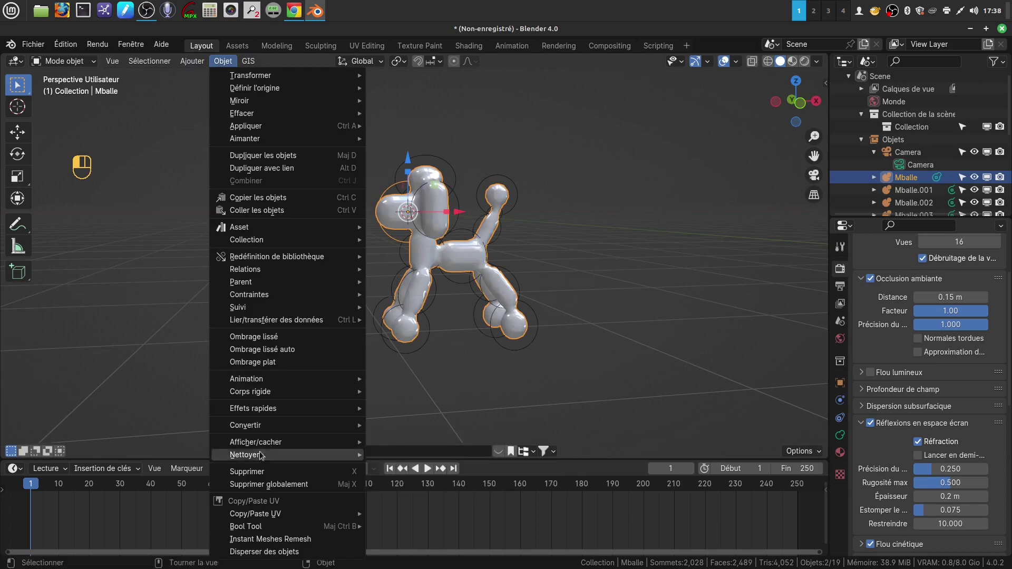
mouse_move(256, 430)
click(399, 438)
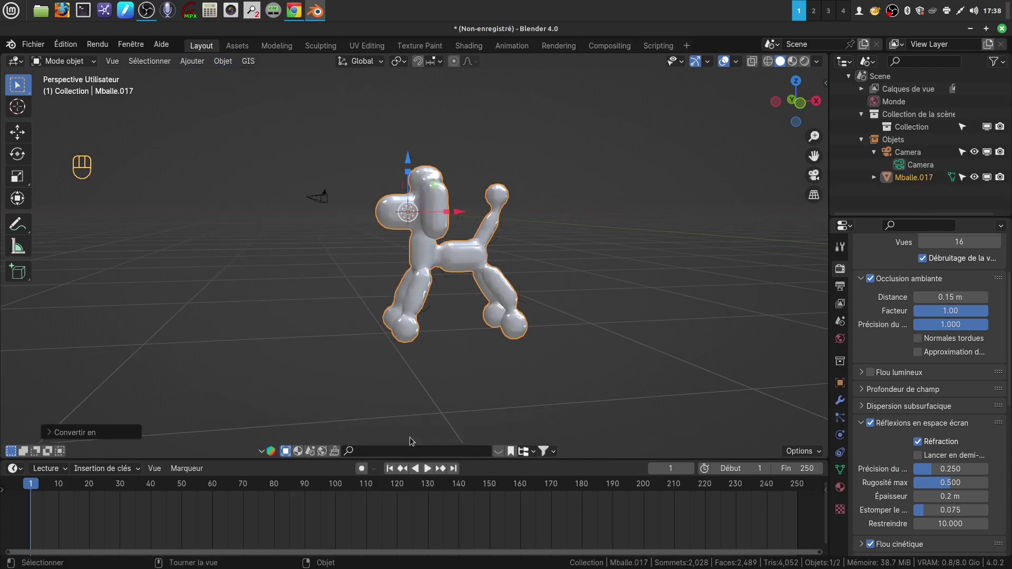
scroll(515, 335, up, 6)
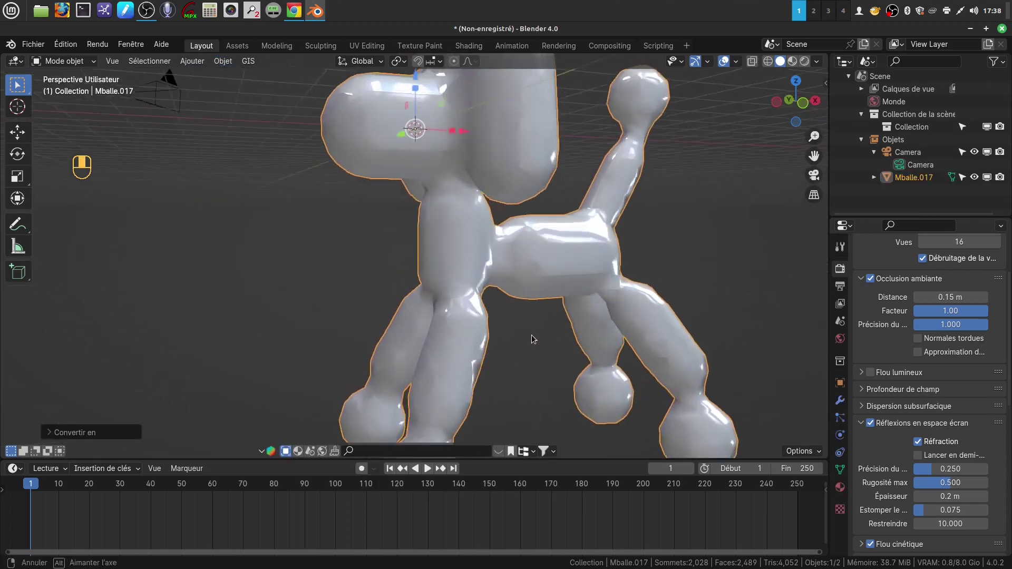
key(Tab)
scroll(509, 336, down, 5)
key(Tab)
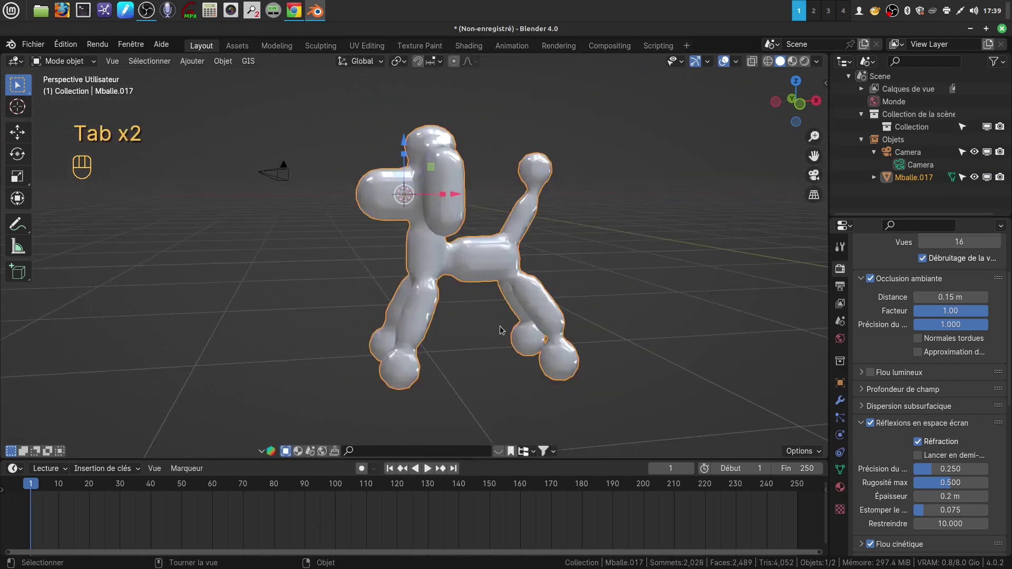
- Merge all of the poodle mesh's vertices by distance in Edit Mode and return to Object Mode
key(Tab)
key(a)
key(a)
key(a)
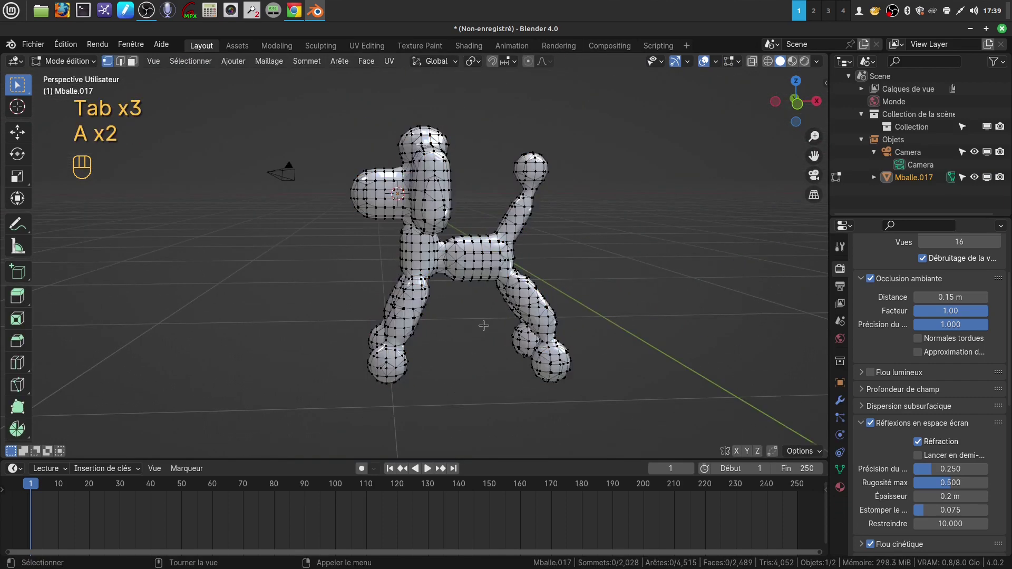
scroll(477, 307, up, 4)
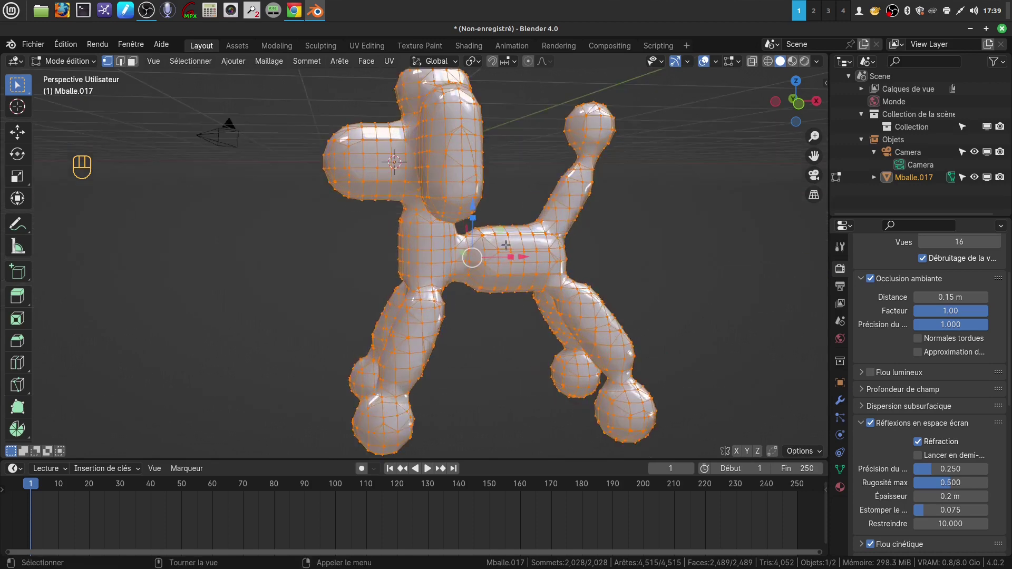
middle_drag(531, 312, 488, 300)
scroll(510, 314, down, 1)
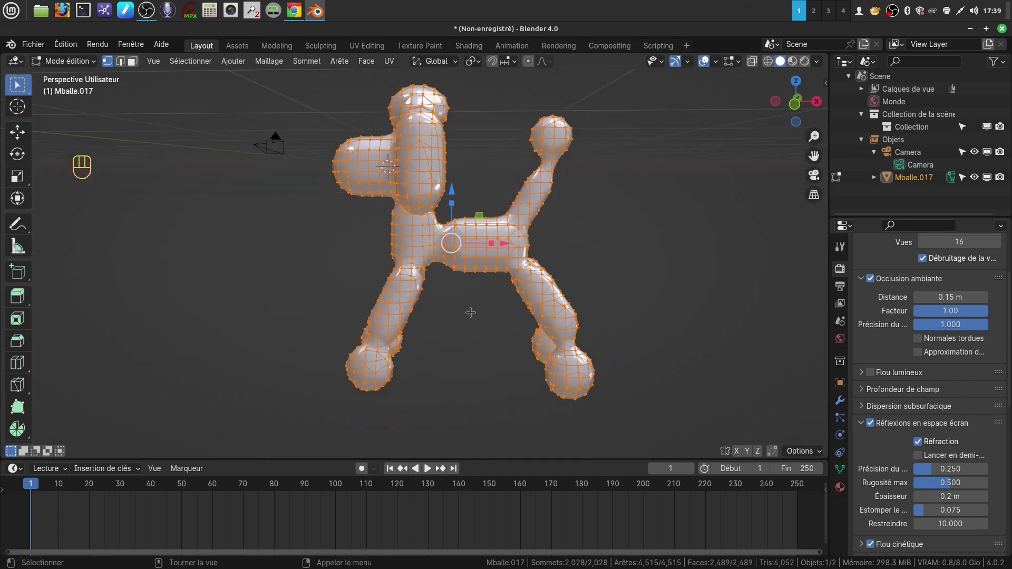
key(x)
click(268, 62)
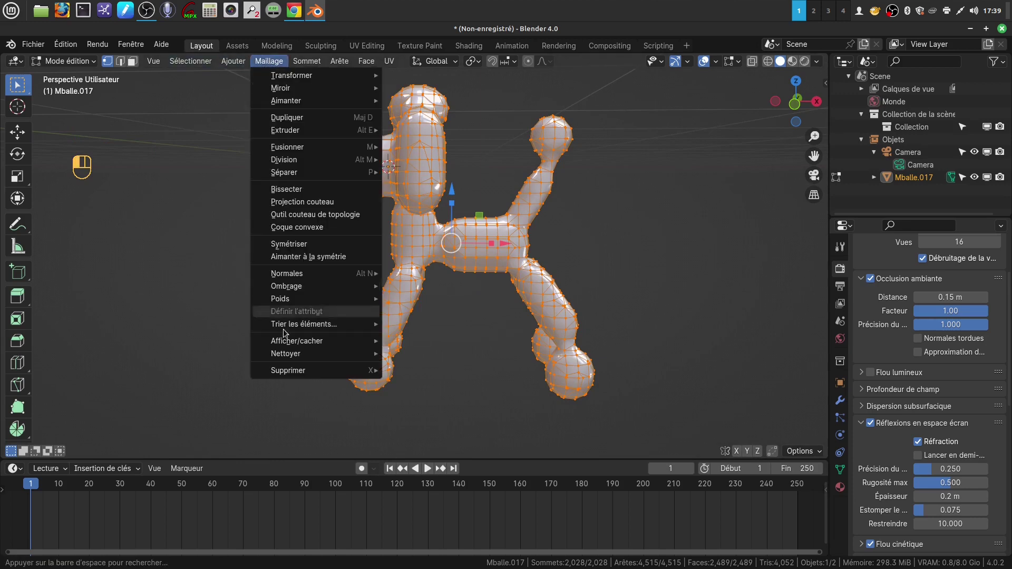
mouse_move(288, 353)
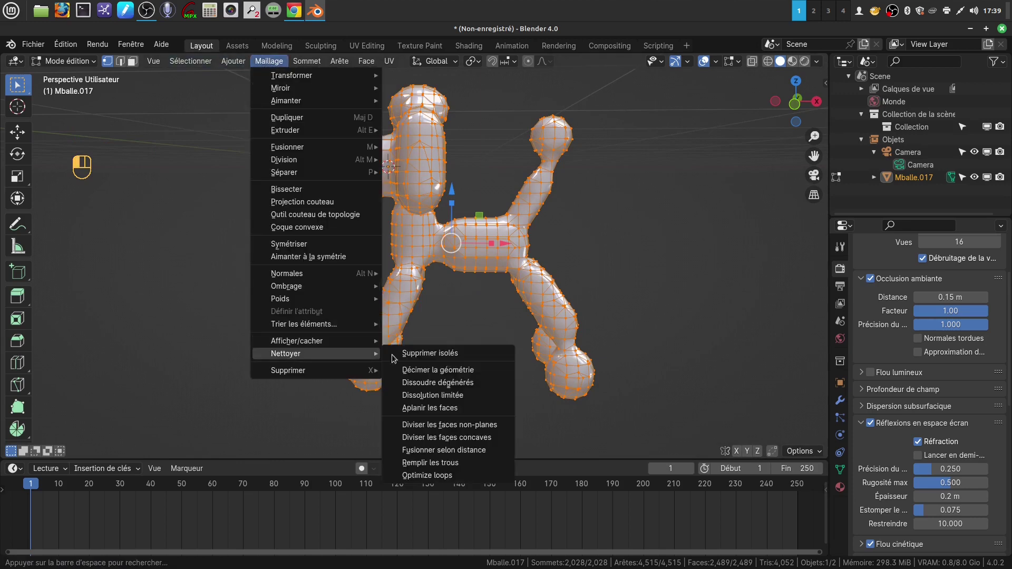
click(476, 452)
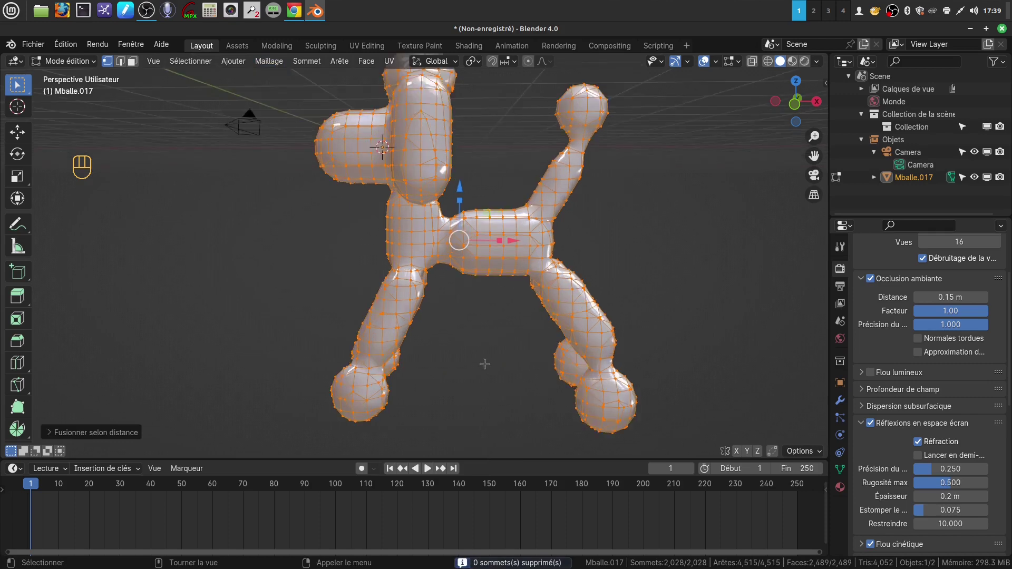
shift+middle_drag(485, 364, 452, 323)
key(Tab)
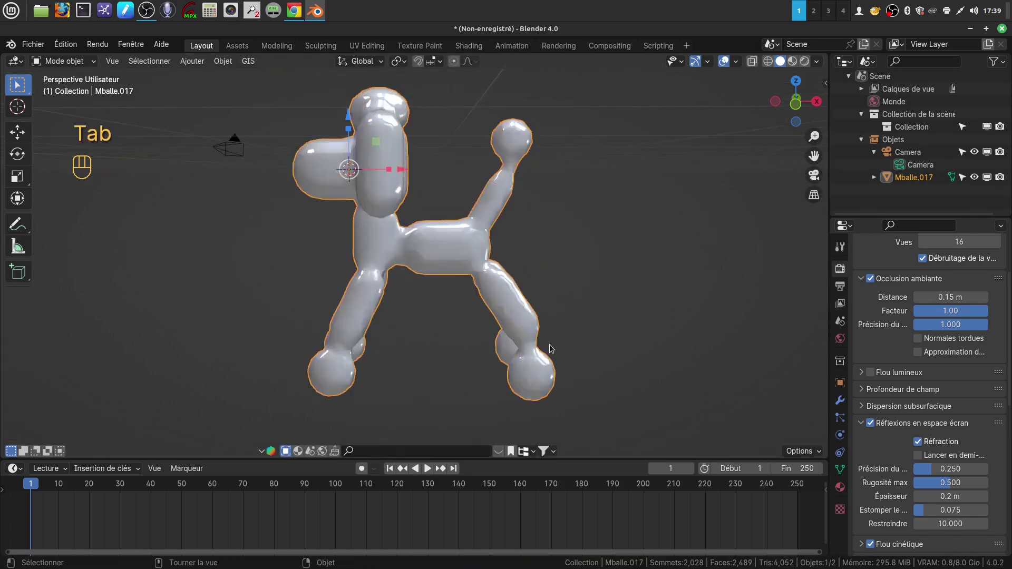
- Remesh the poodle in Quad mode with QuadriFlow at 4000 faces, using mesh symmetry
click(841, 469)
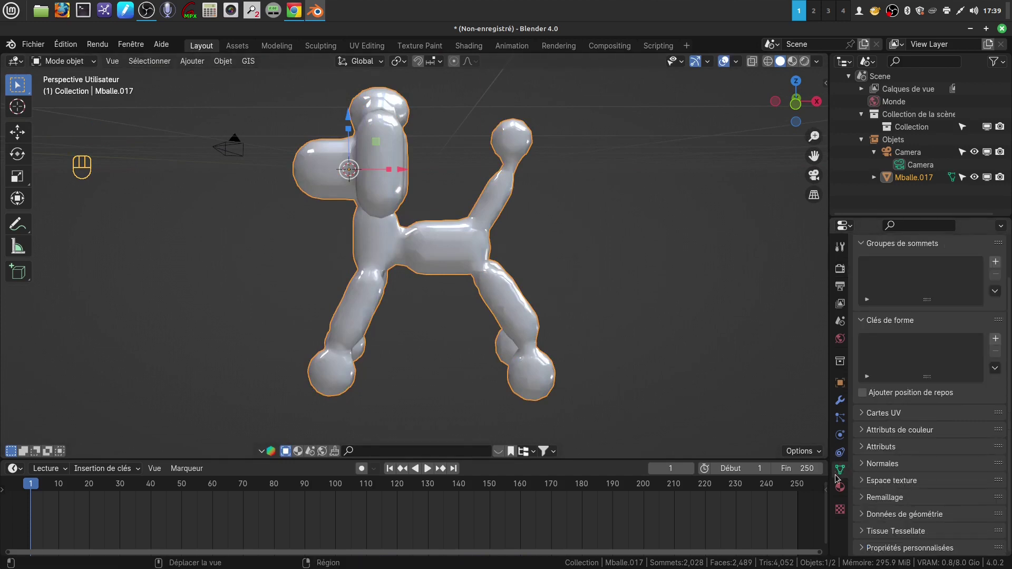
click(864, 499)
scroll(875, 475, down, 5)
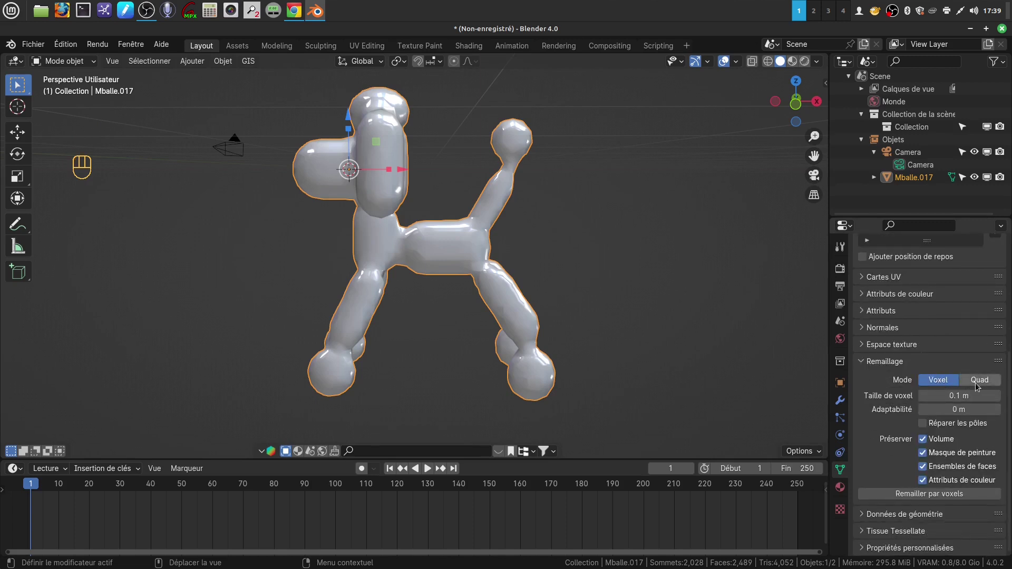
click(977, 385)
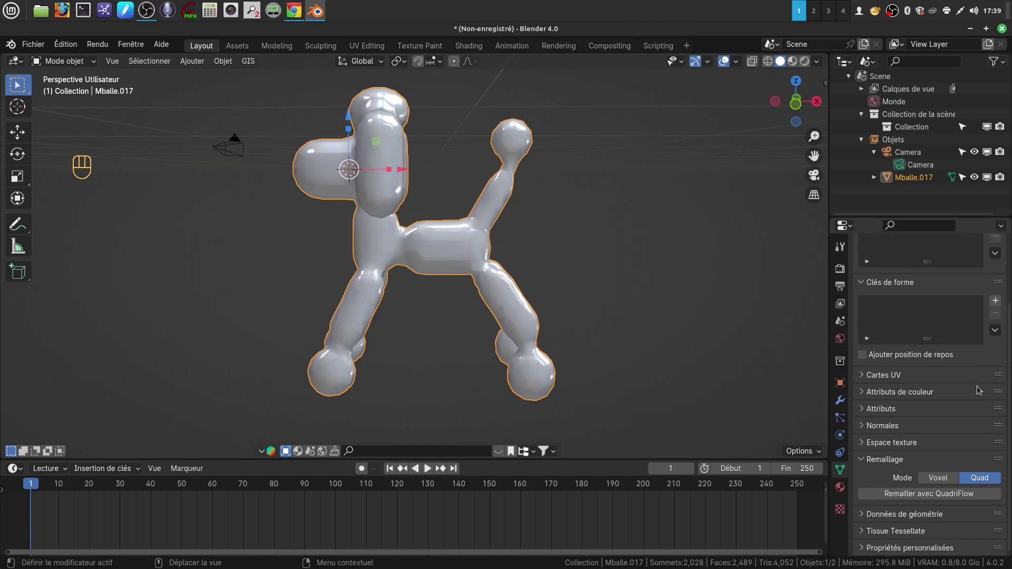
click(937, 497)
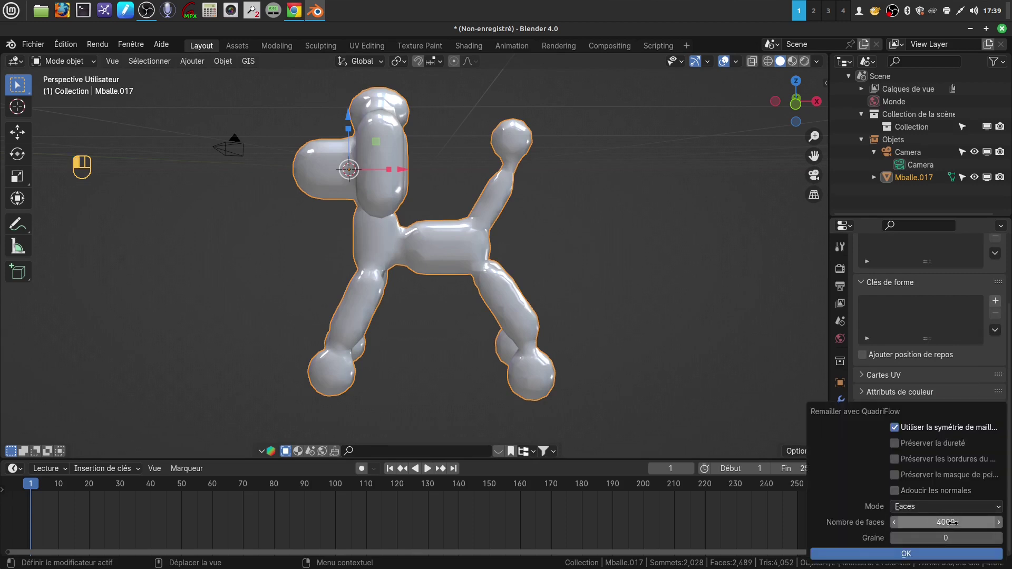
click(927, 553)
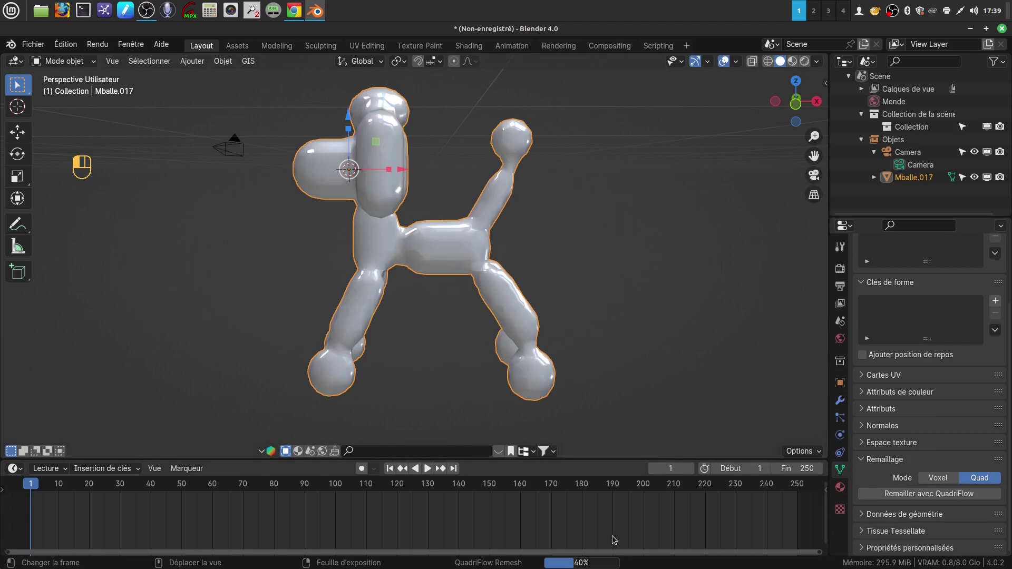
- Check the remeshed topology in Edit Mode, then apply smooth shading to the poodle in Object Mode
scroll(565, 292, up, 2)
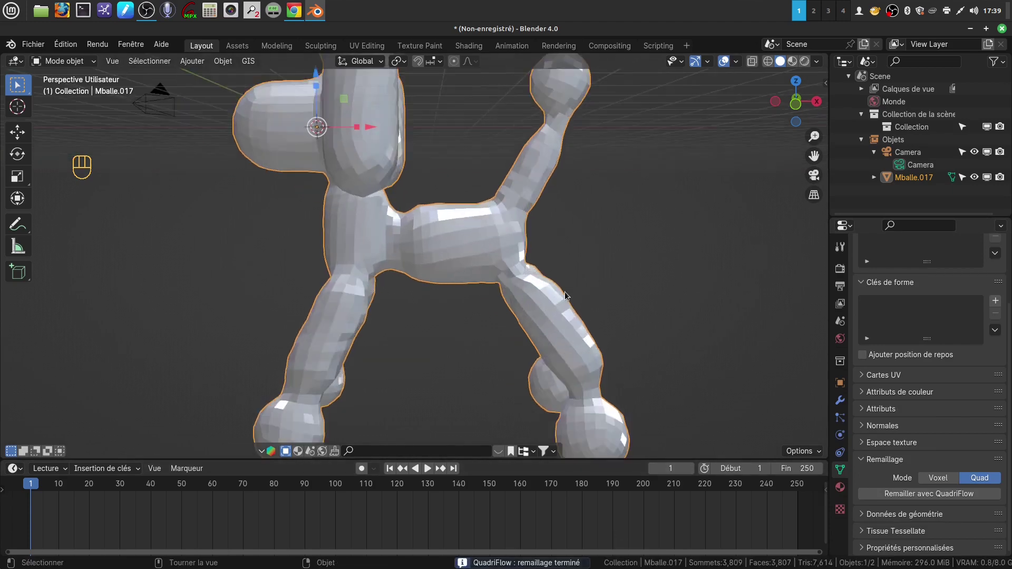
middle_drag(564, 274, 544, 269)
key(Tab)
scroll(585, 280, down, 3)
key(Tab)
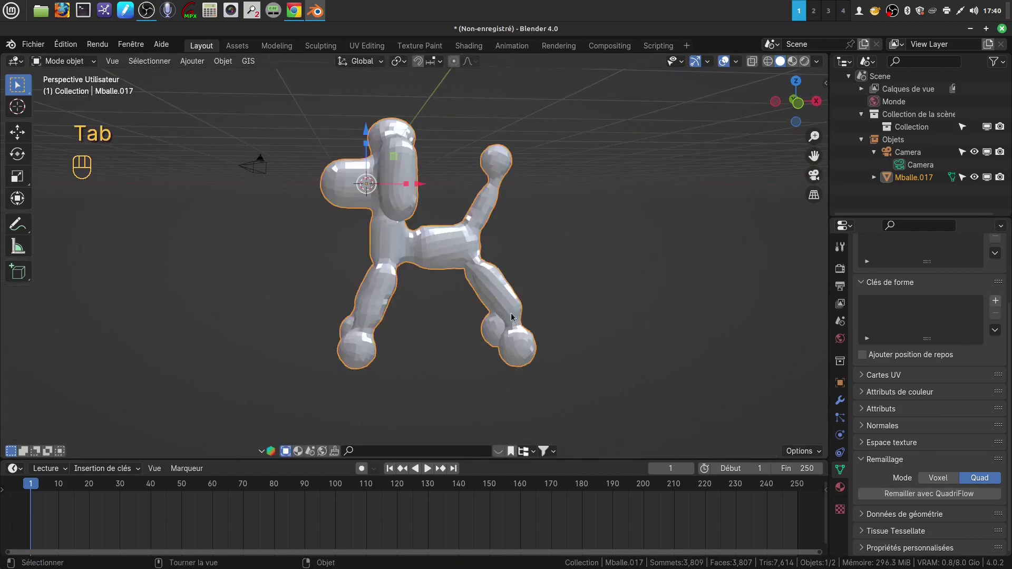
right_click(455, 257)
click(437, 258)
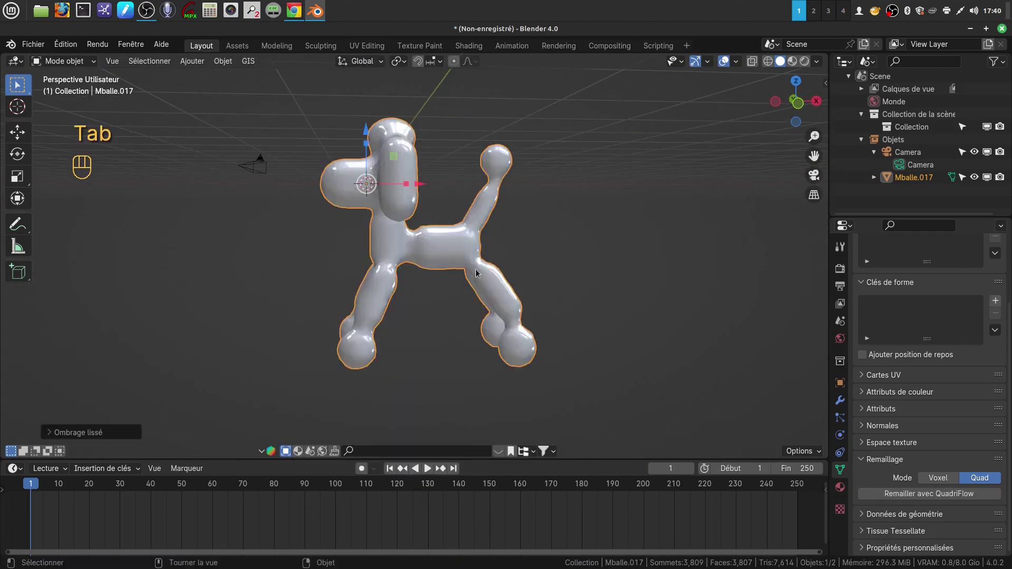
- Add a Subdivision Surface modifier to the poodle with viewport and render levels both at 1
click(840, 400)
click(940, 267)
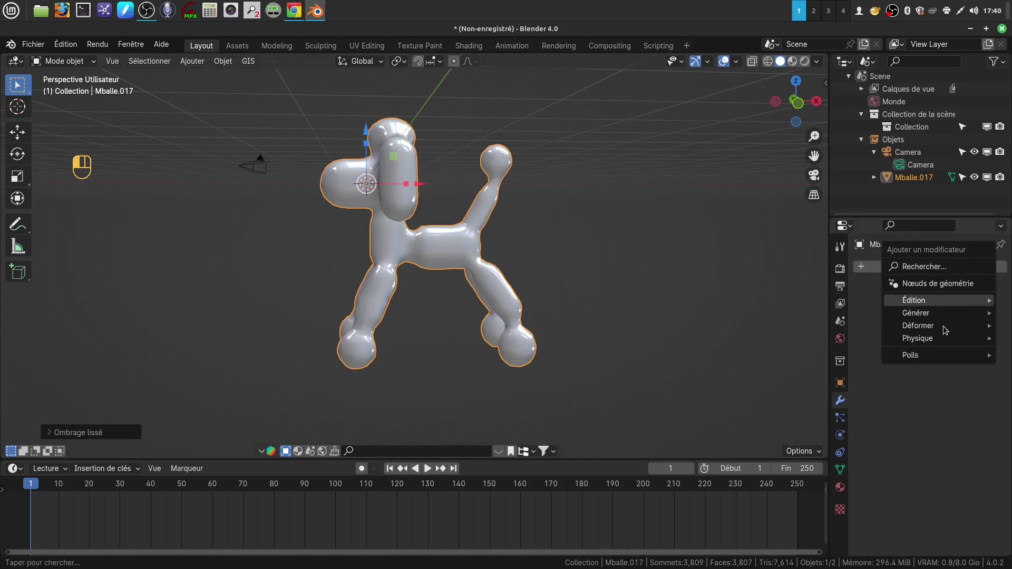
mouse_move(917, 327)
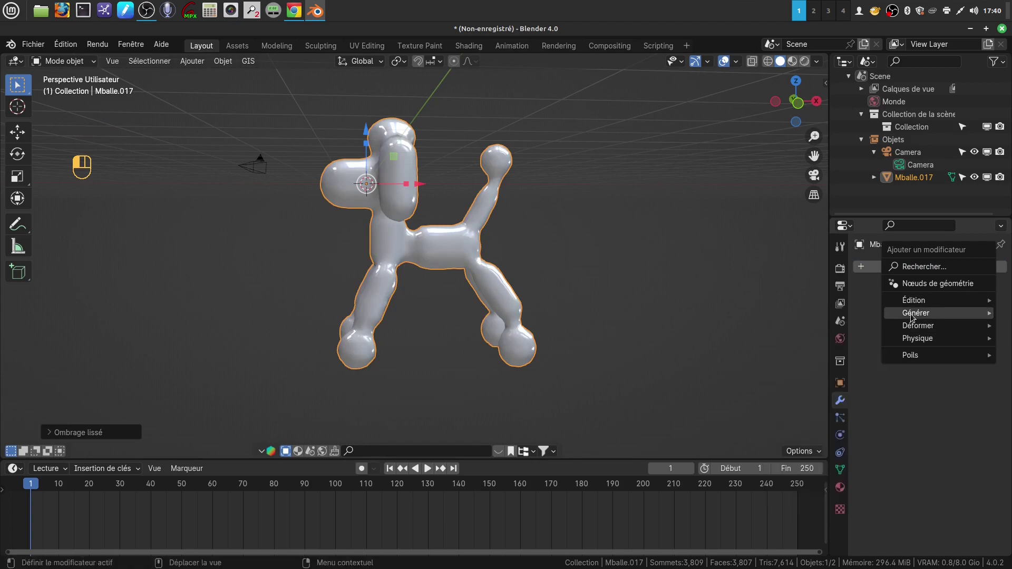
click(848, 477)
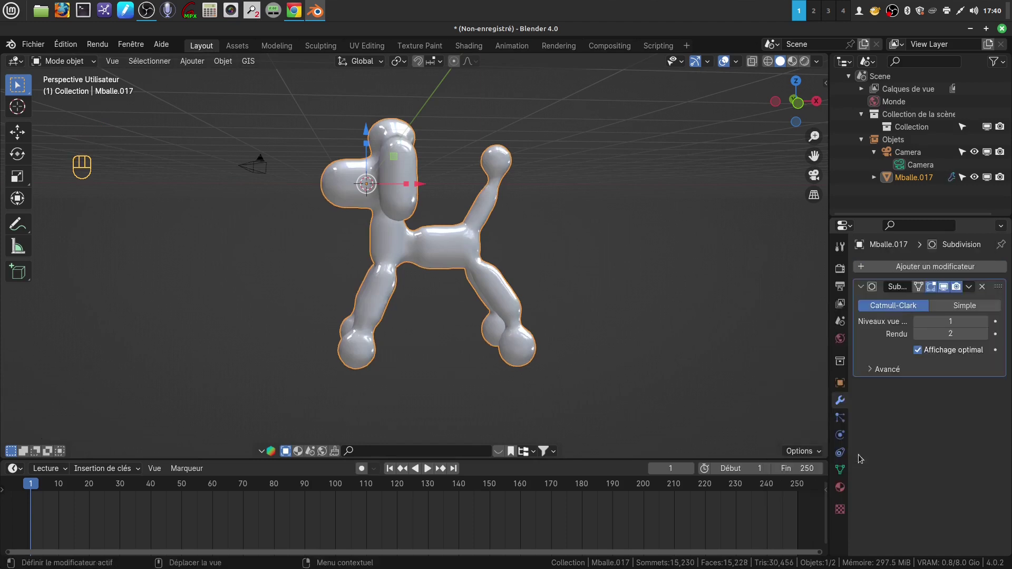
click(918, 334)
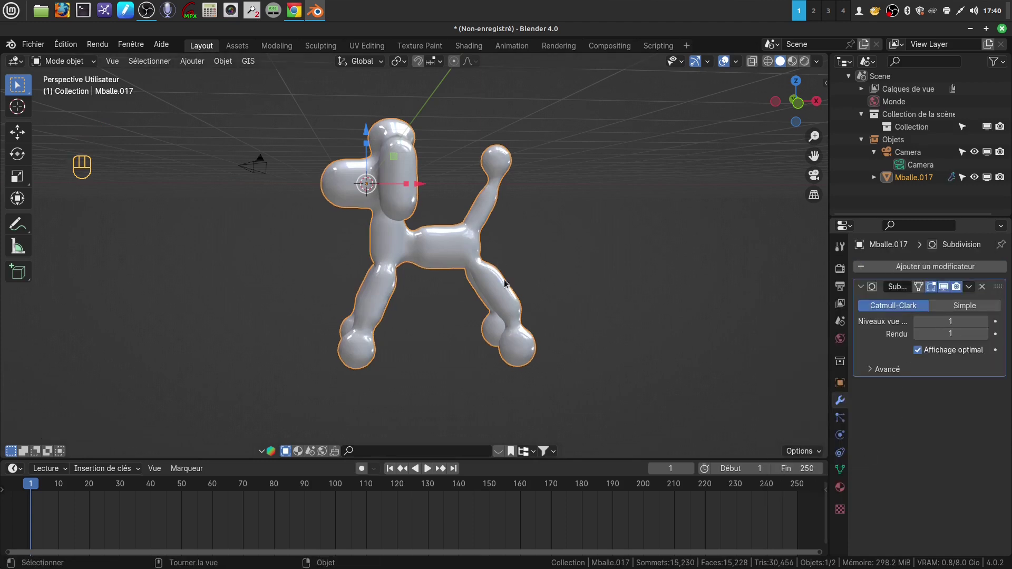
- In front wireframe view, circle-select a vertical ring of vertices through the middle of the body in Edit Mode
scroll(505, 283, up, 3)
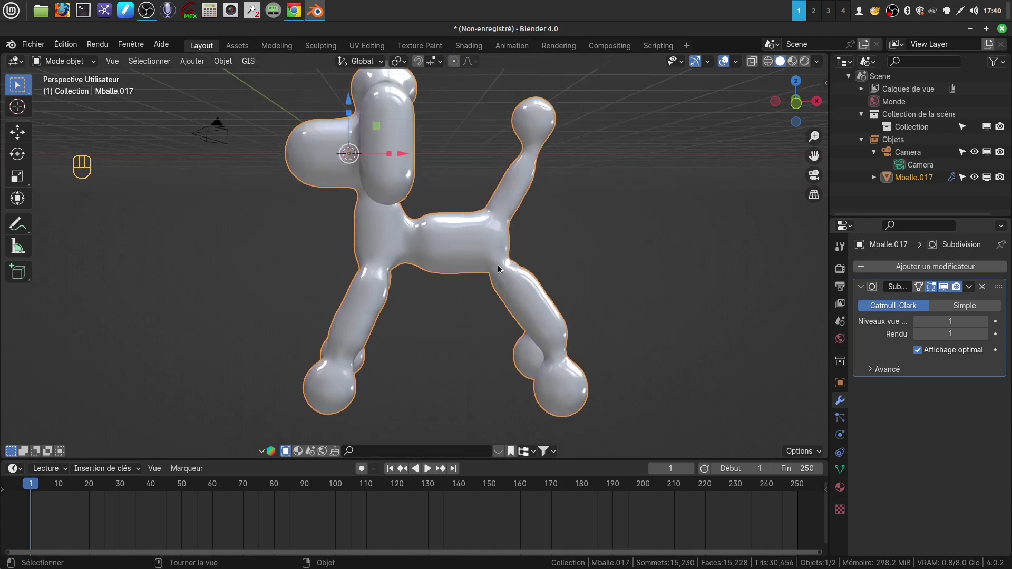
key(KP_1)
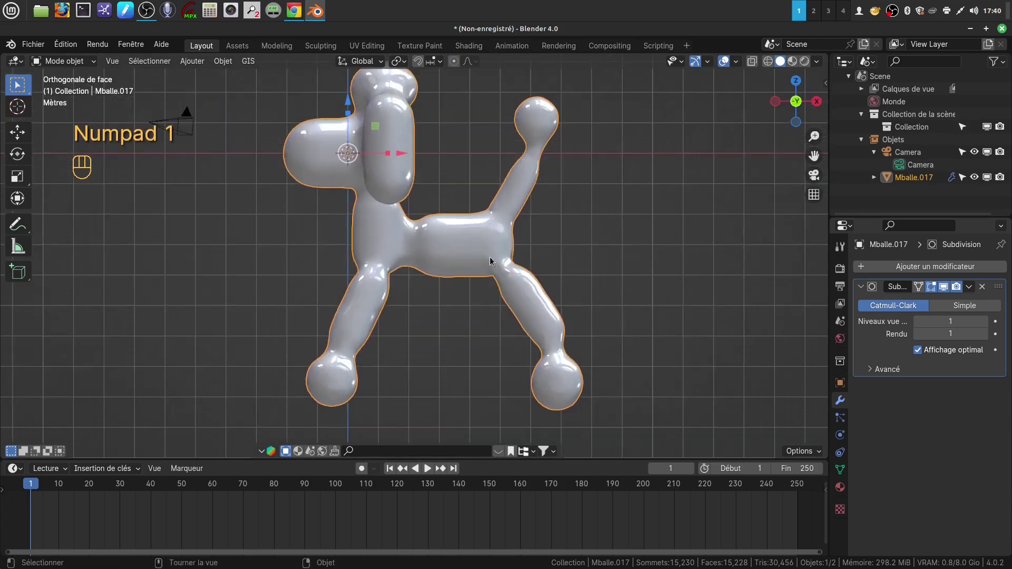
key(Tab)
scroll(474, 265, up, 1)
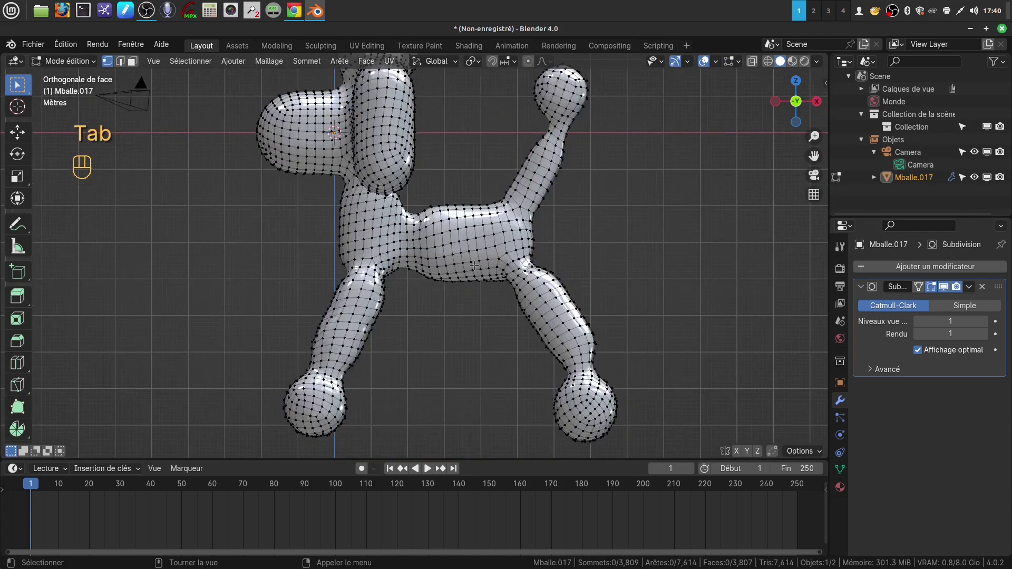
alt+click(458, 239)
key(alt+a)
key(shift+z)
key(c)
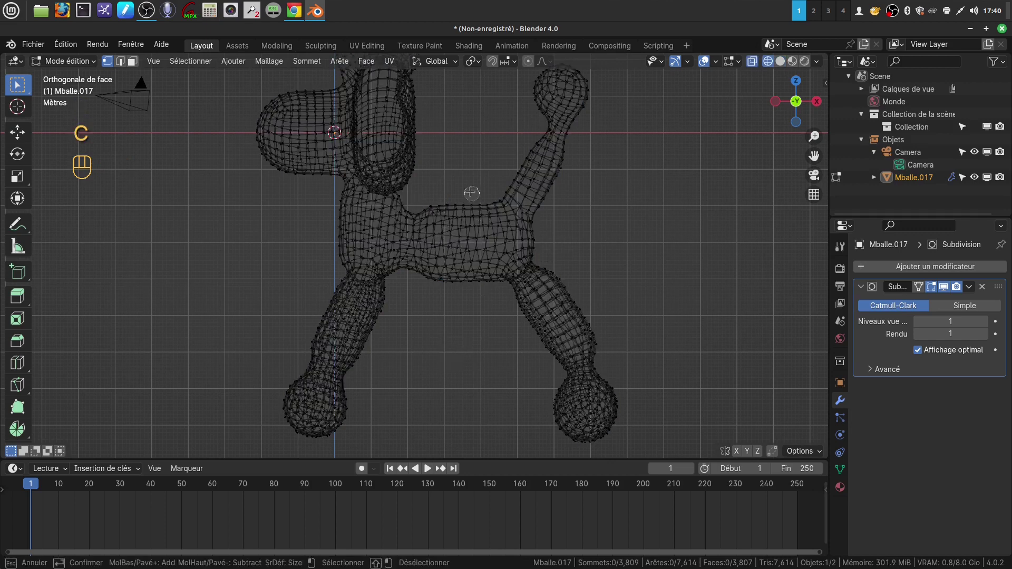
drag(462, 201, 467, 282)
right_click(467, 296)
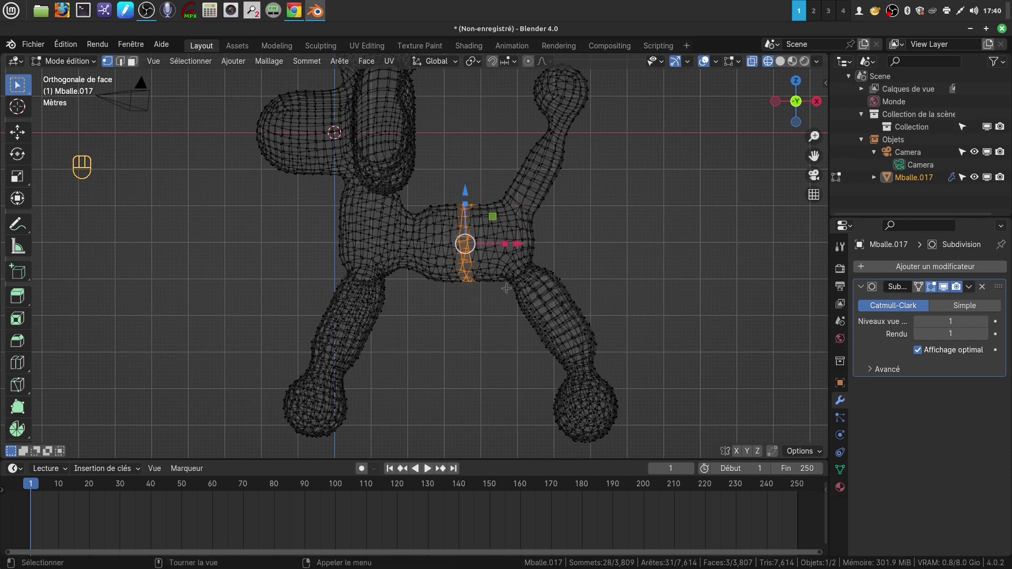
- Return to solid shading and enable proportional editing with smooth falloff, limited to connected geometry
key(z)
mouse_move(621, 178)
middle_down()
mouse_move(564, 210)
mouse_move(589, 197)
mouse_move(572, 195)
mouse_move(565, 209)
middle_up()
click(529, 62)
click(544, 61)
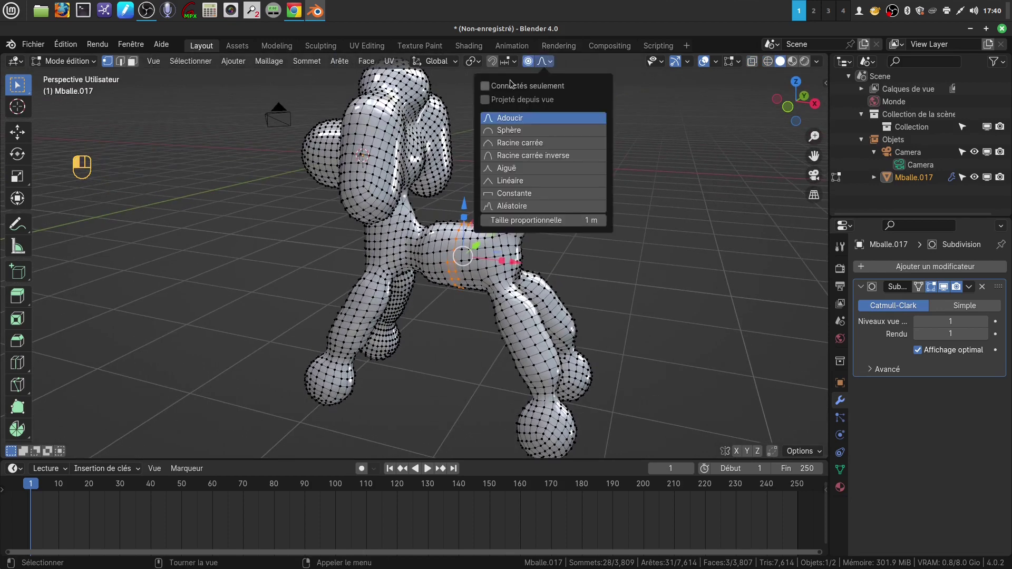
click(486, 87)
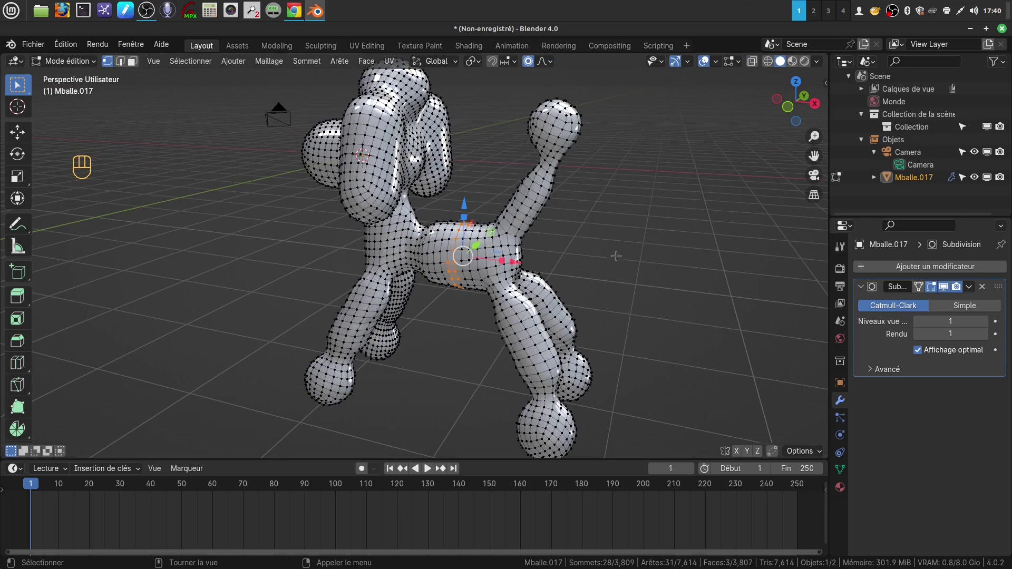
- Scale up the selected body ring with a proportional size of 1.21 to round out the belly
key(s)
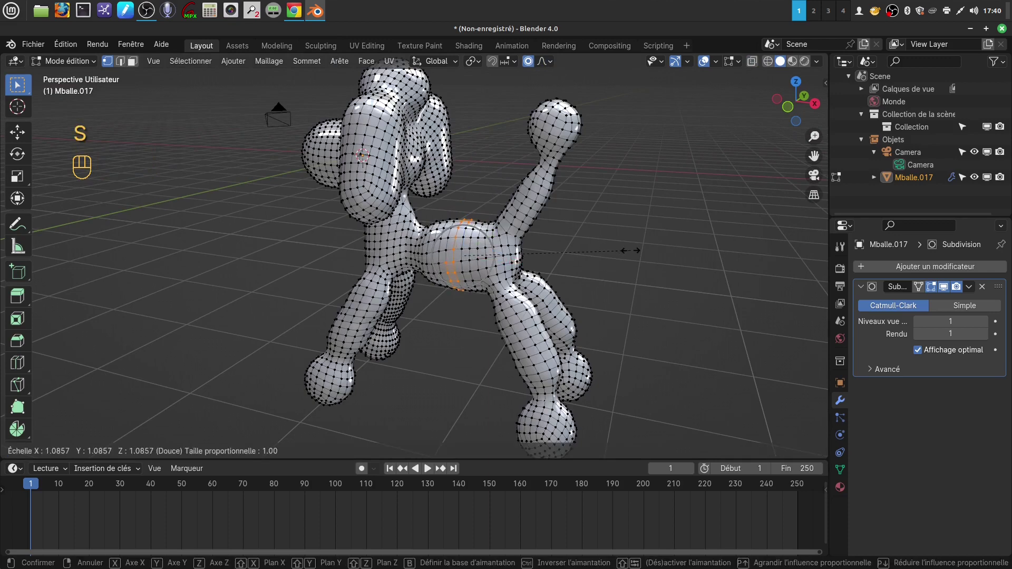
scroll(631, 251, down, 2)
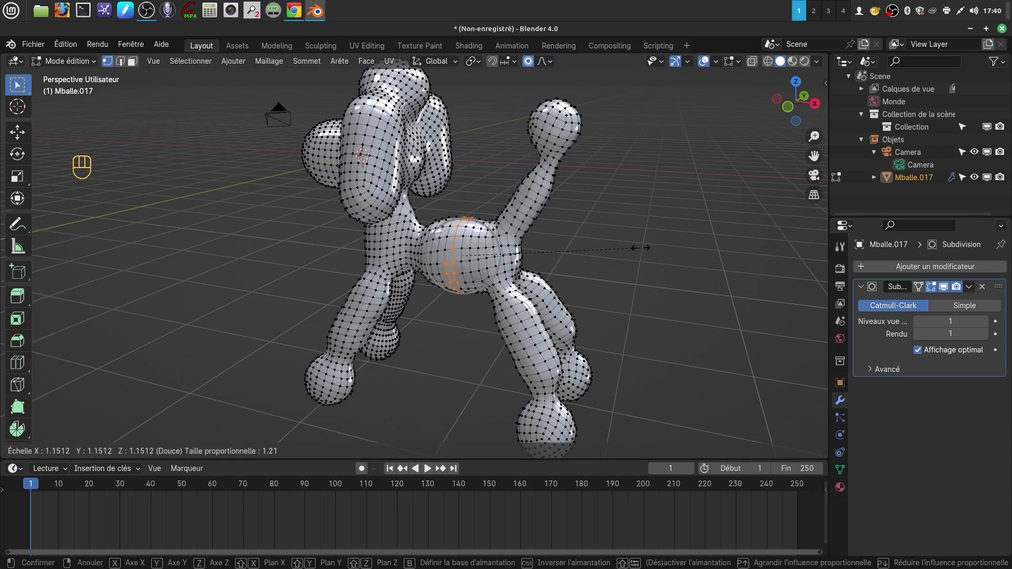
click(650, 245)
middle_drag(600, 225, 622, 215)
drag(595, 221, 608, 221)
middle_drag(566, 236, 540, 192)
scroll(538, 190, up, 3)
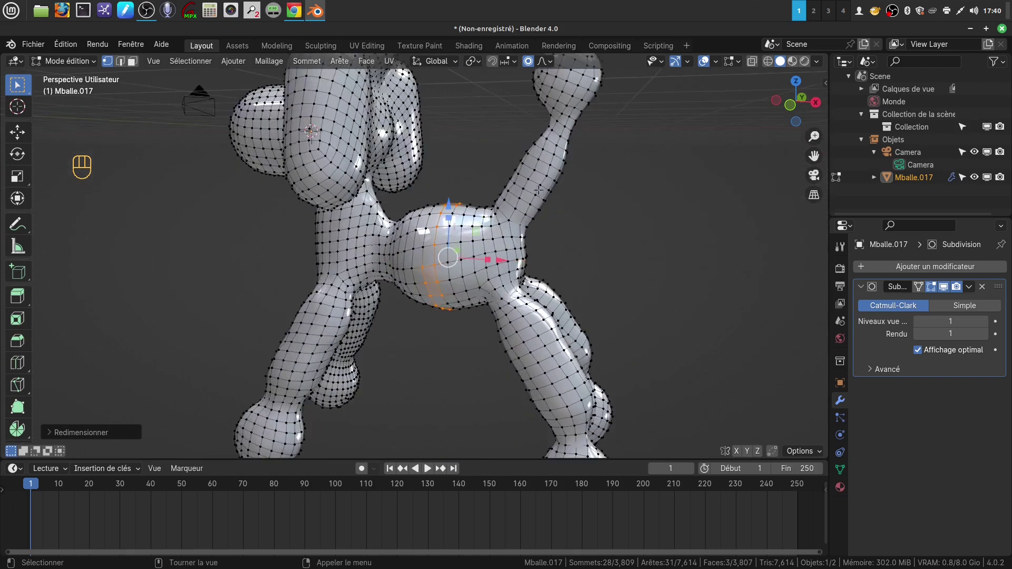
alt+click(536, 180)
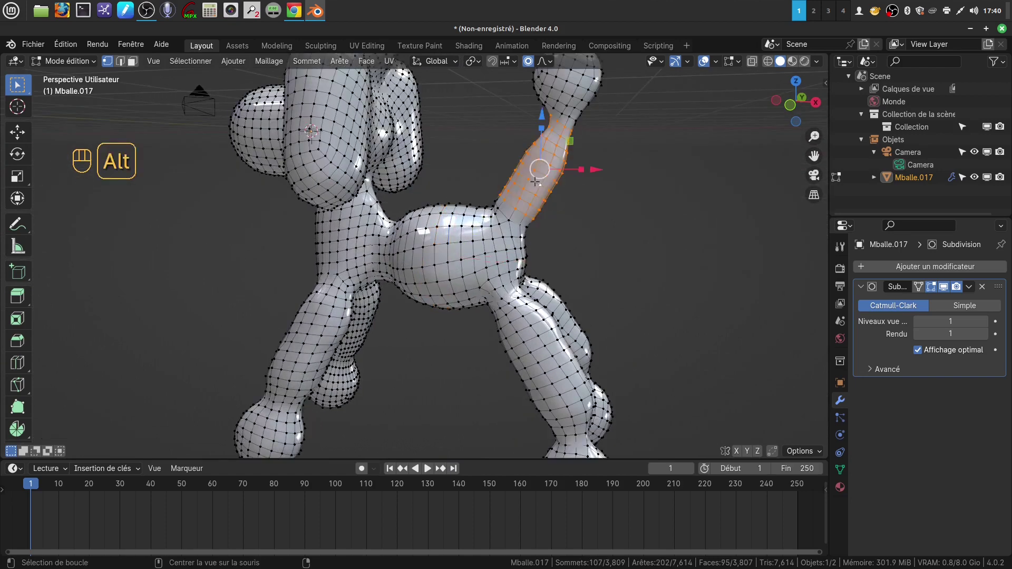
middle_drag(569, 188, 581, 197)
key(alt+a)
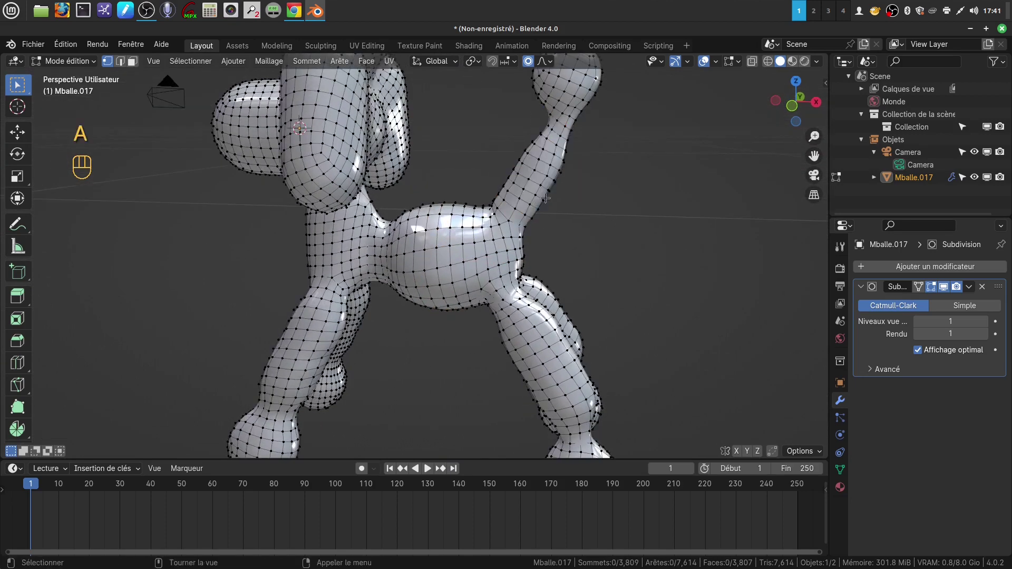
- In front wireframe view, circle-select a ring of vertices across the tail's stem and scale it up slightly with proportional size 1.21
key(KP_1)
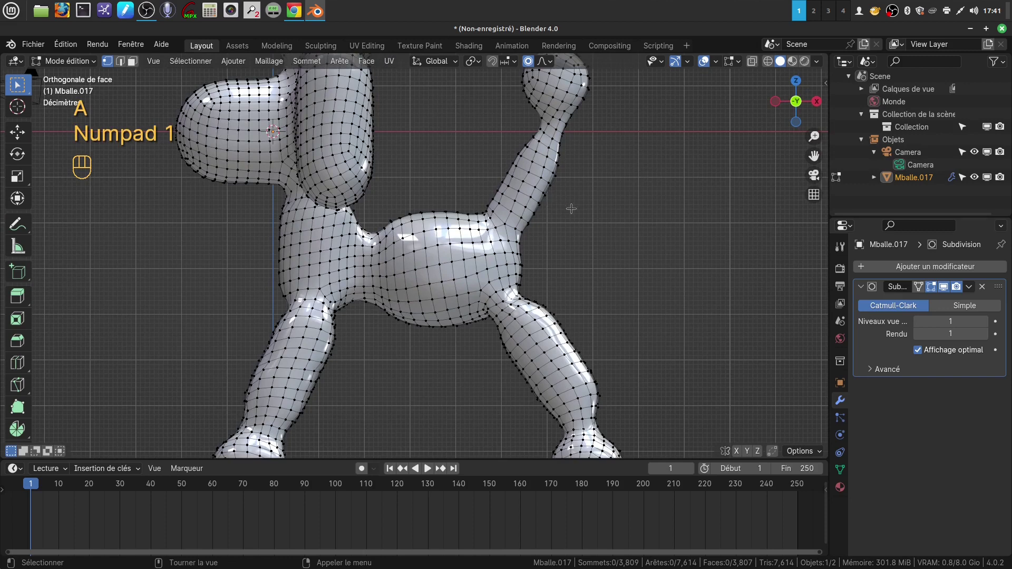
key(z)
key(c)
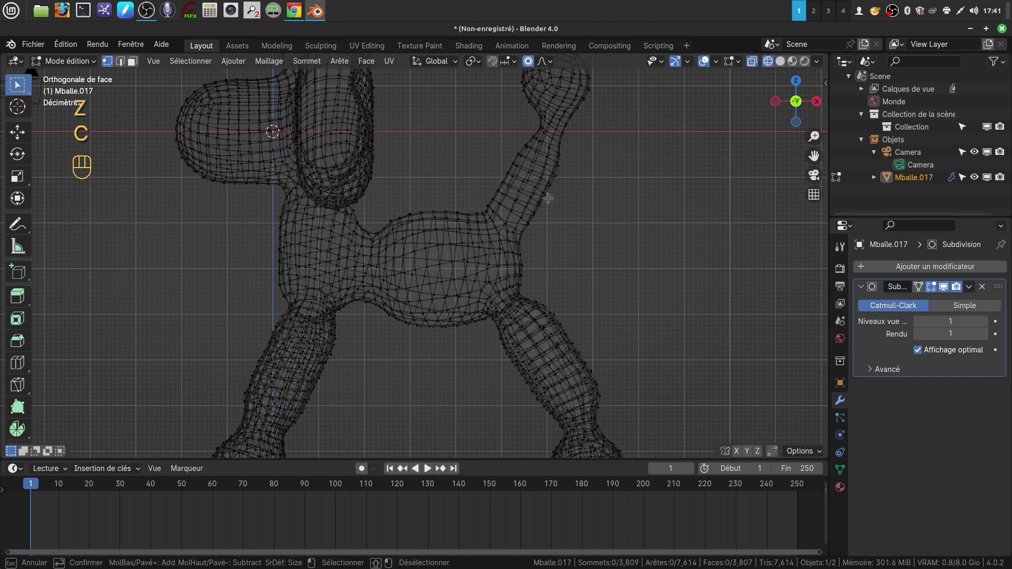
drag(510, 163, 554, 187)
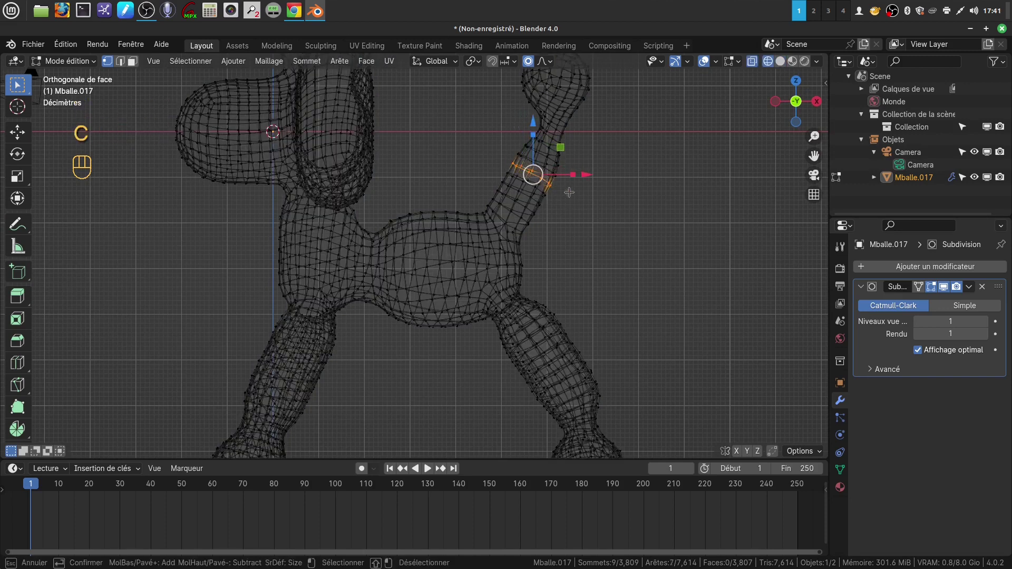
right_click(583, 205)
key(s)
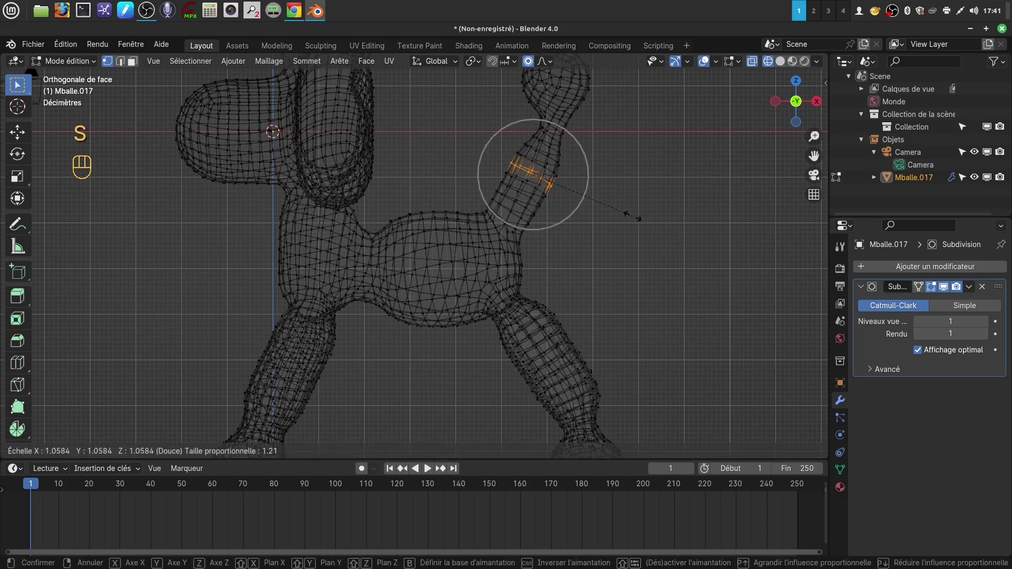
click(653, 214)
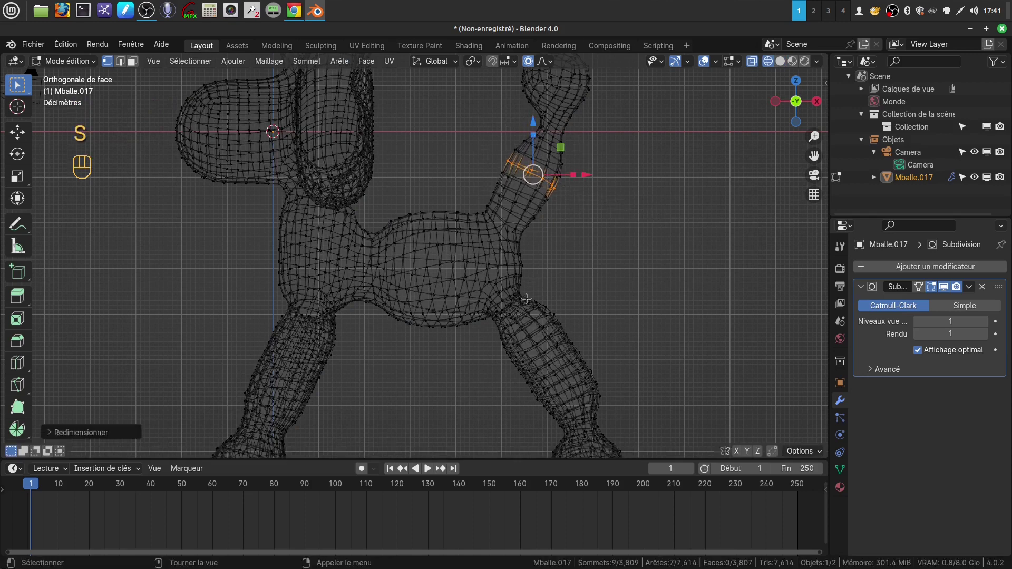
- Return to Object Mode with solid shading and show the whole poodle in perspective
scroll(526, 299, down, 3)
mouse_move(528, 315)
shift+middle_down()
mouse_move(543, 306)
mouse_move(518, 290)
mouse_move(628, 290)
mouse_move(620, 277)
mouse_move(605, 289)
mouse_move(507, 299)
mouse_move(539, 285)
mouse_move(476, 292)
mouse_move(476, 273)
mouse_move(481, 292)
mouse_move(581, 292)
shift+middle_up()
key(Tab)
key(z)
scroll(479, 287, down, 2)
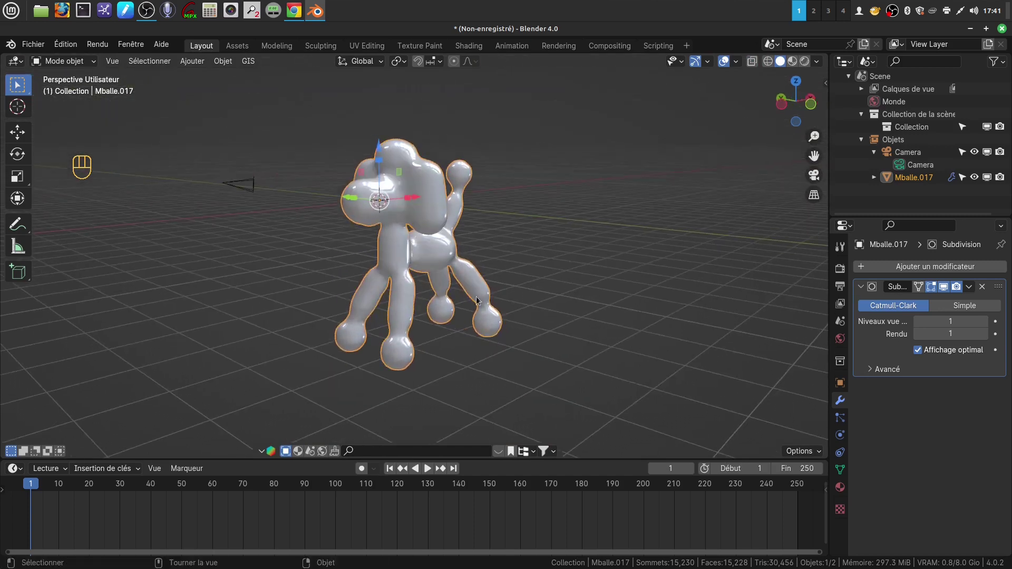
shift+middle_drag(531, 323, 427, 261)
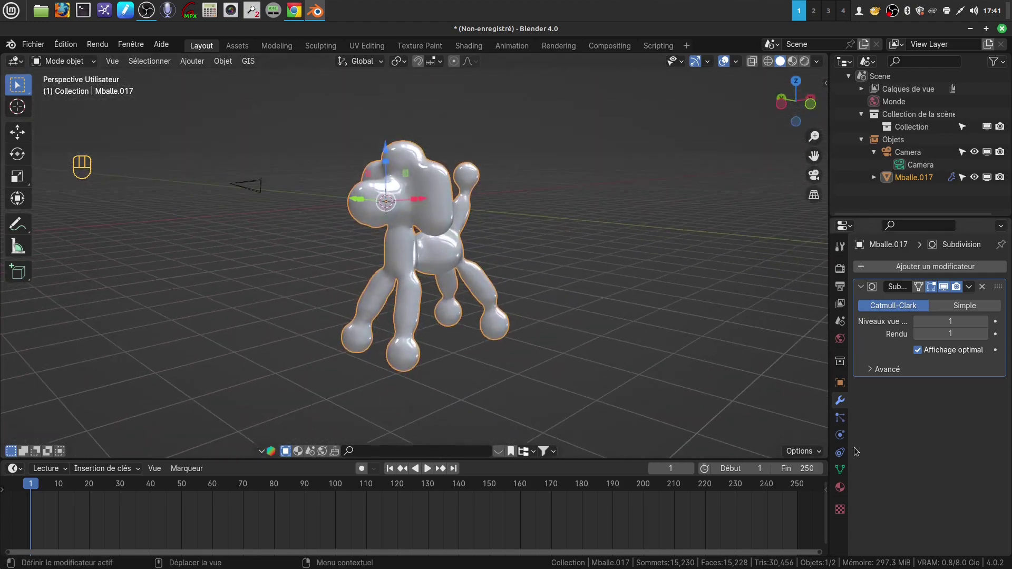
- Create a new material for the poodle with a black base color and a roughness of 0.117
click(842, 487)
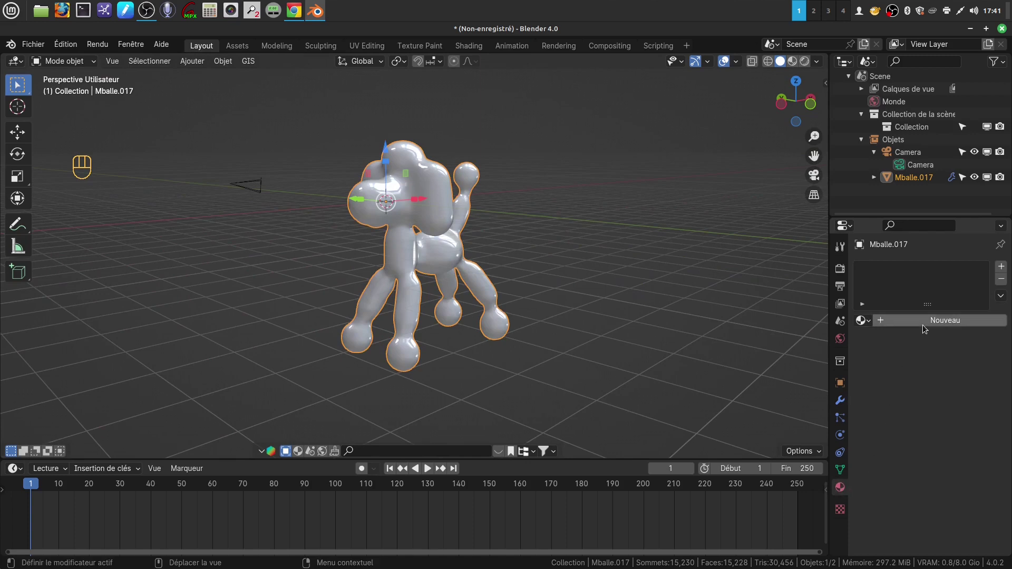
click(923, 321)
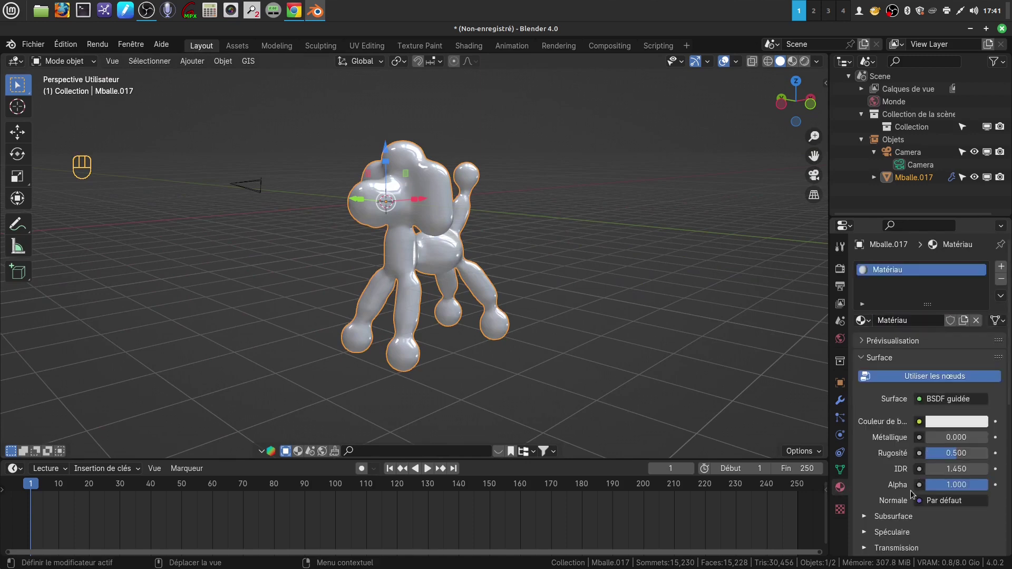
scroll(917, 475, down, 2)
click(948, 372)
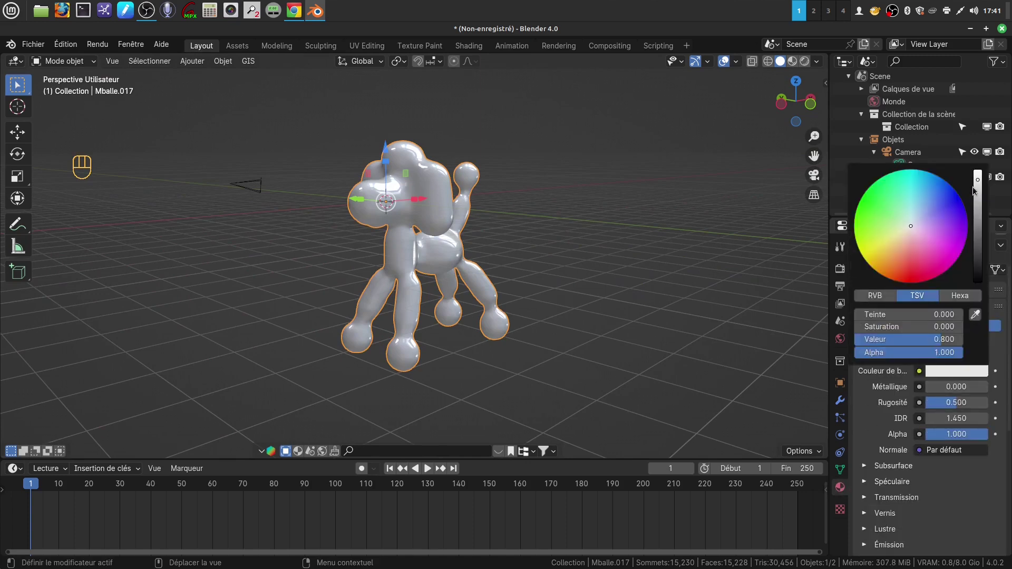
drag(978, 181, 978, 282)
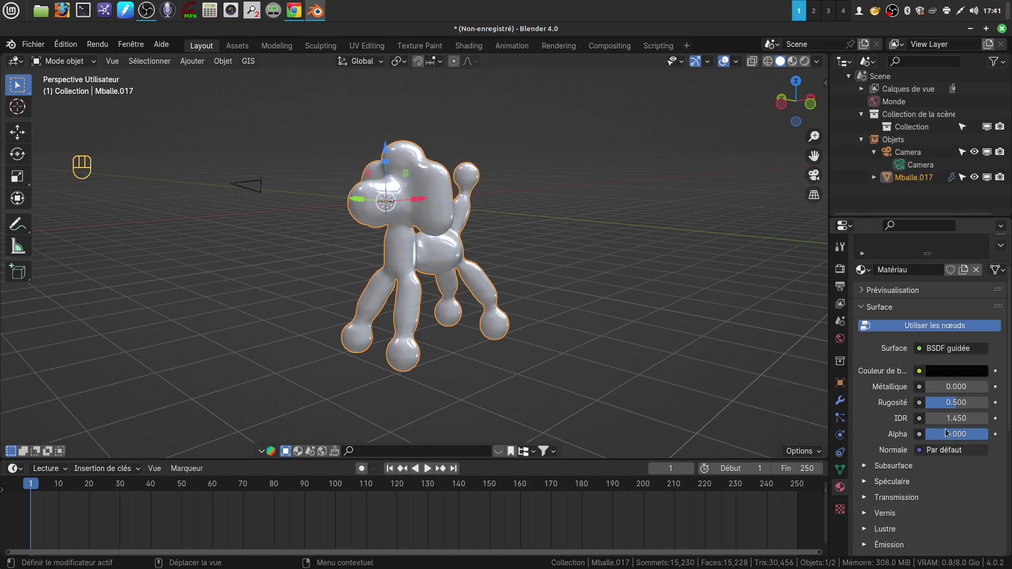
drag(958, 409, 933, 410)
- Examine the glossy black poodle in rendered shading from several angles, ending back in solid shading
click(804, 62)
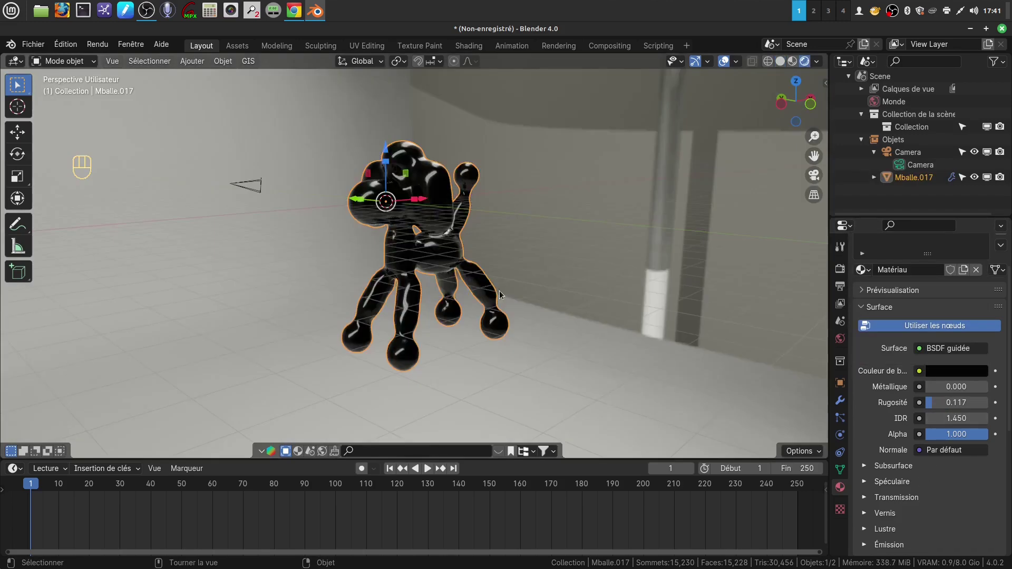
scroll(505, 285, up, 1)
middle_drag(505, 282, 531, 294)
scroll(504, 272, down, 2)
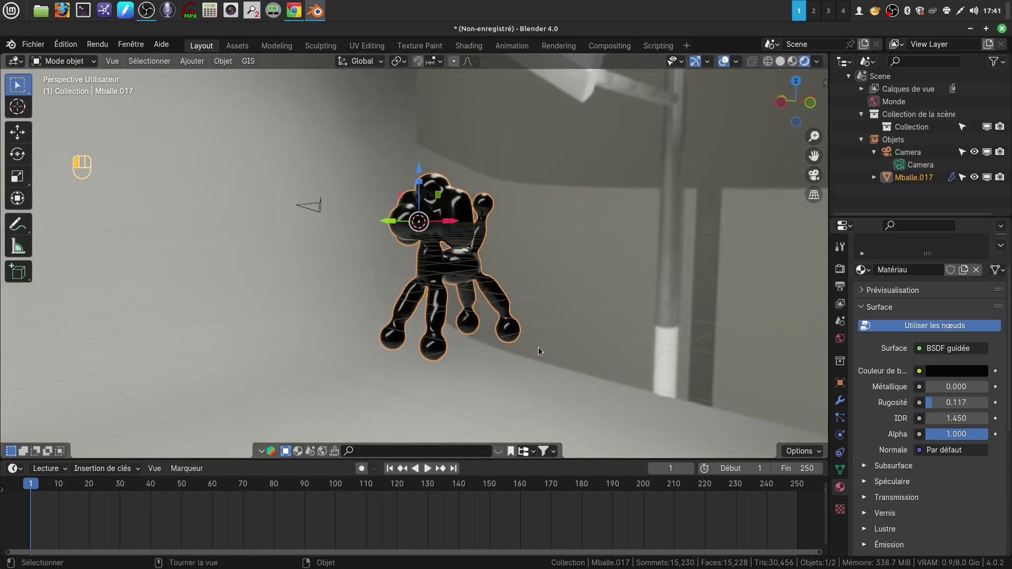
middle_drag(538, 347, 431, 326)
shift+click(435, 315)
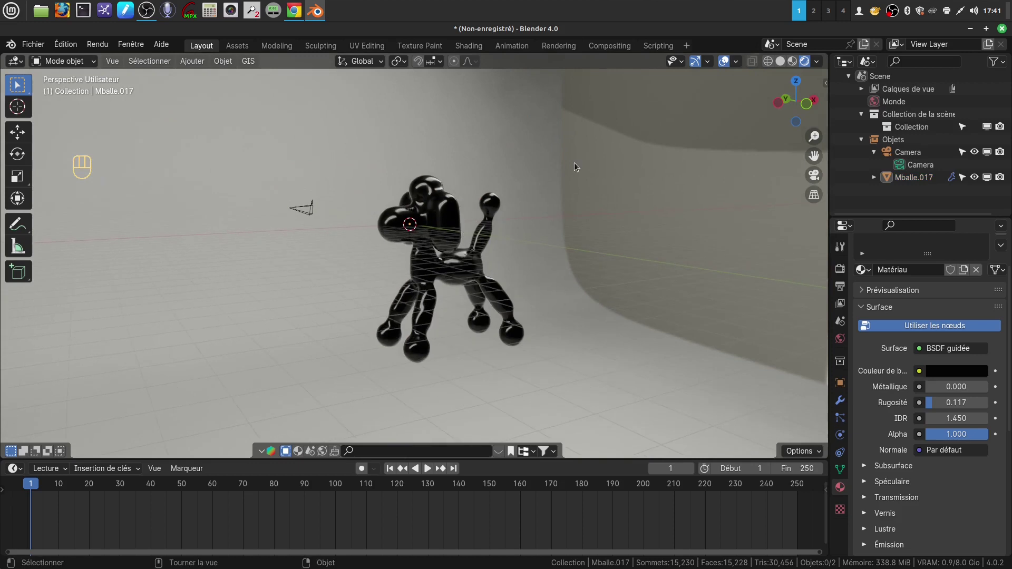
click(781, 61)
- Duplicate the poodle, move the copy beside the original and rotate it about the global Z axis to face another direction
click(487, 281)
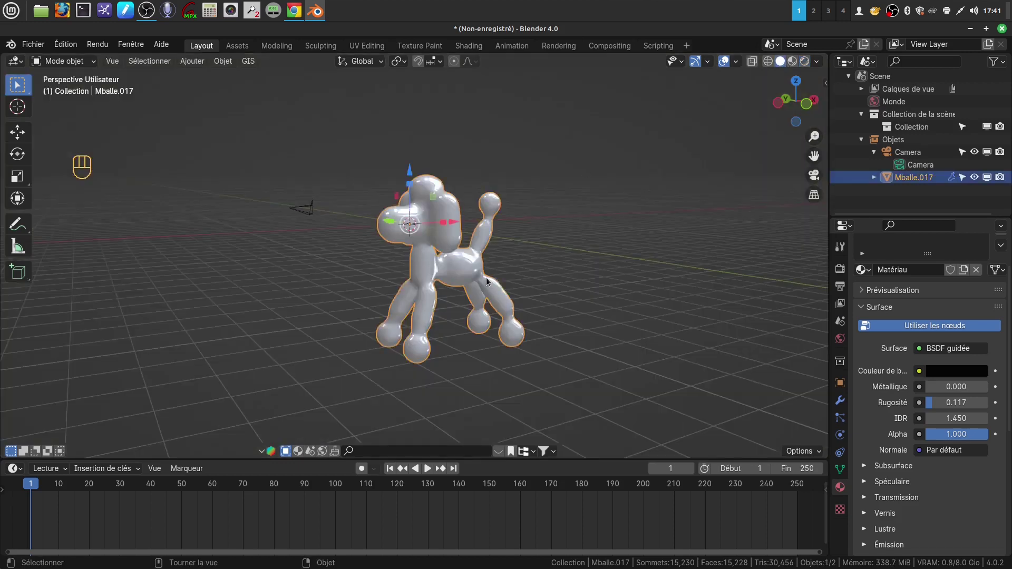
key(shift)
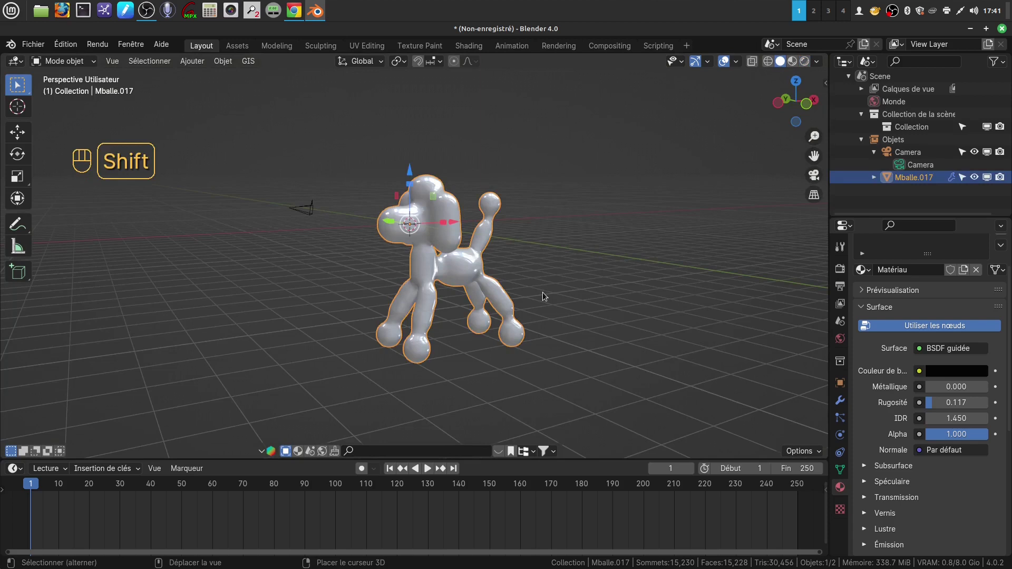
key(shift+d)
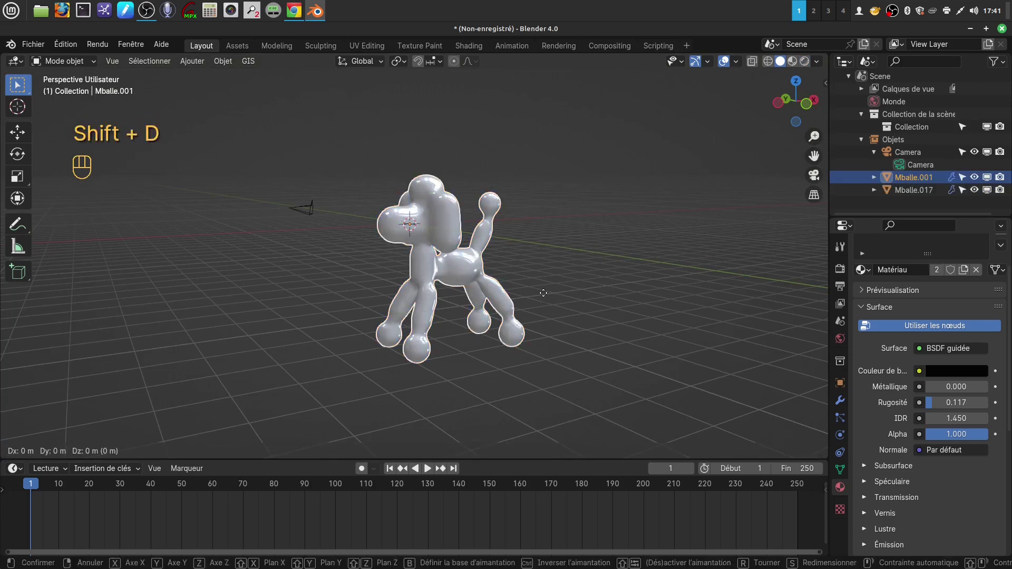
click(544, 293)
drag(457, 222, 313, 265)
key(r)
key(z)
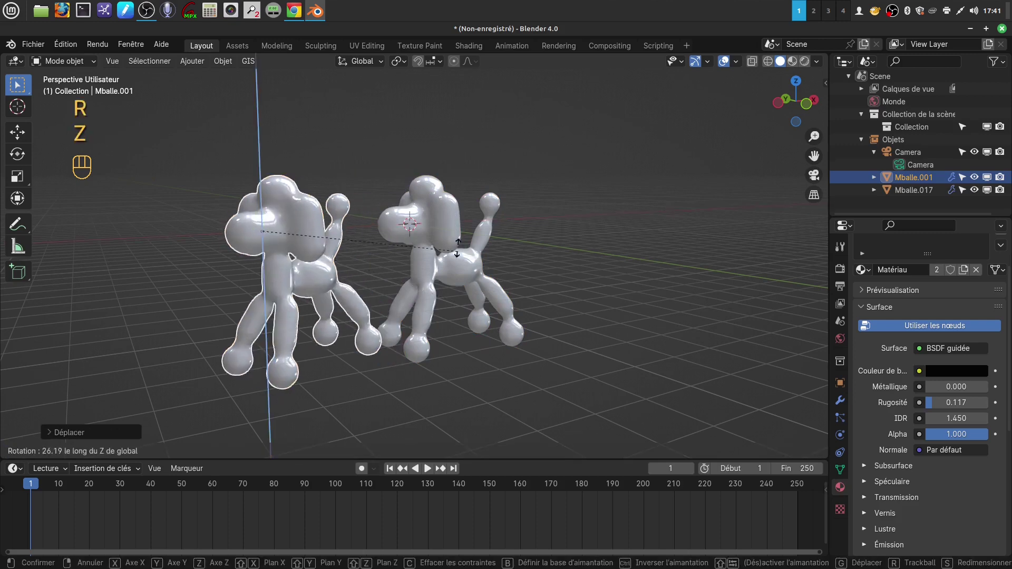
click(275, 175)
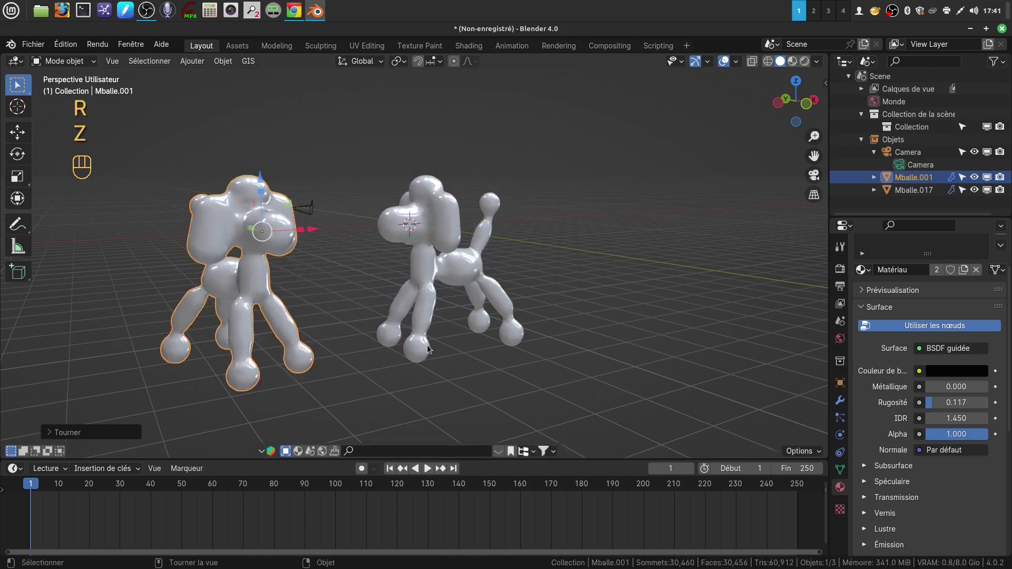
middle_drag(423, 344, 469, 292)
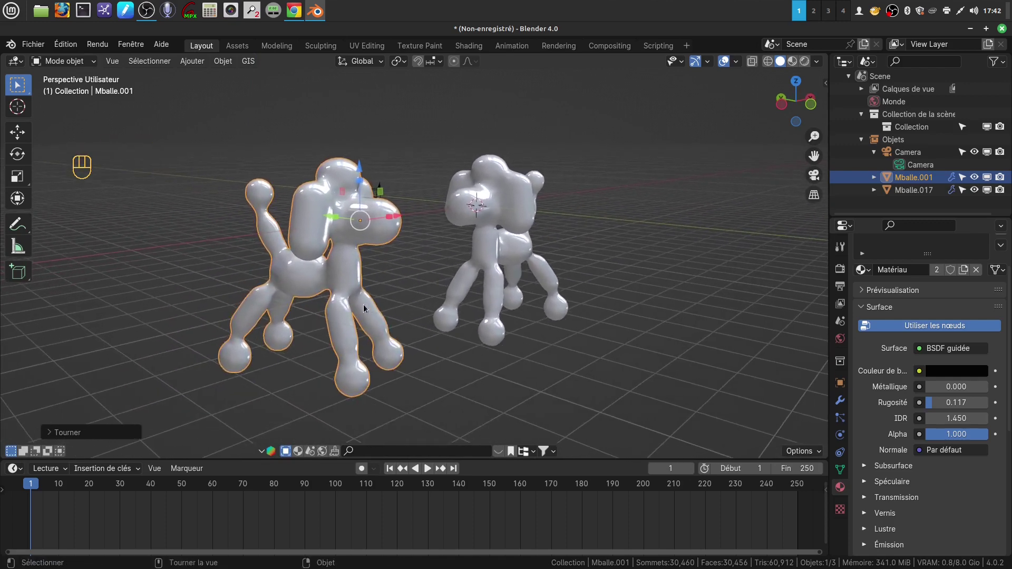
- Give the copied poodle its own material with a purple base color: hue 0.860, saturation 0.981, value 0.135
click(964, 270)
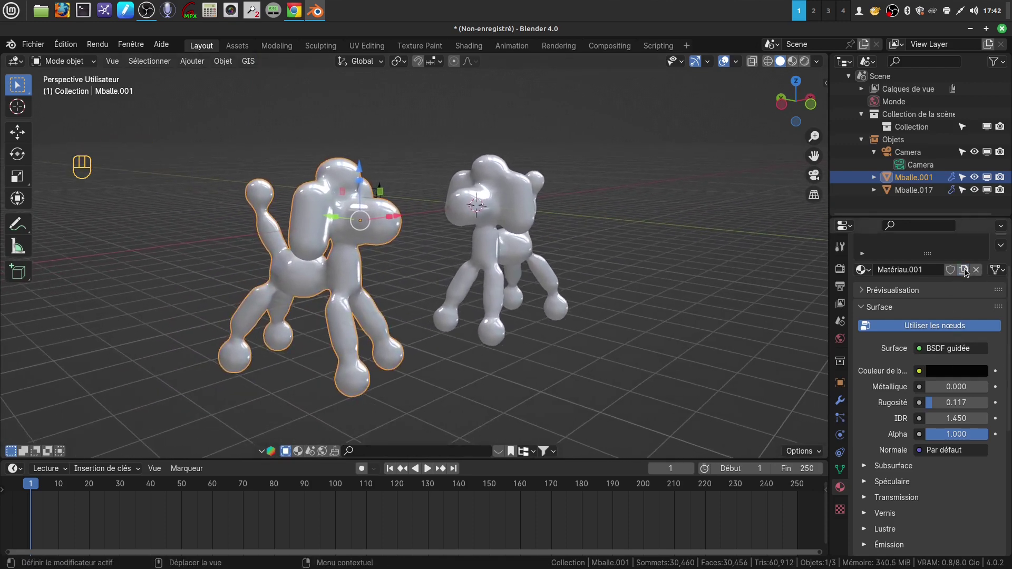
click(954, 371)
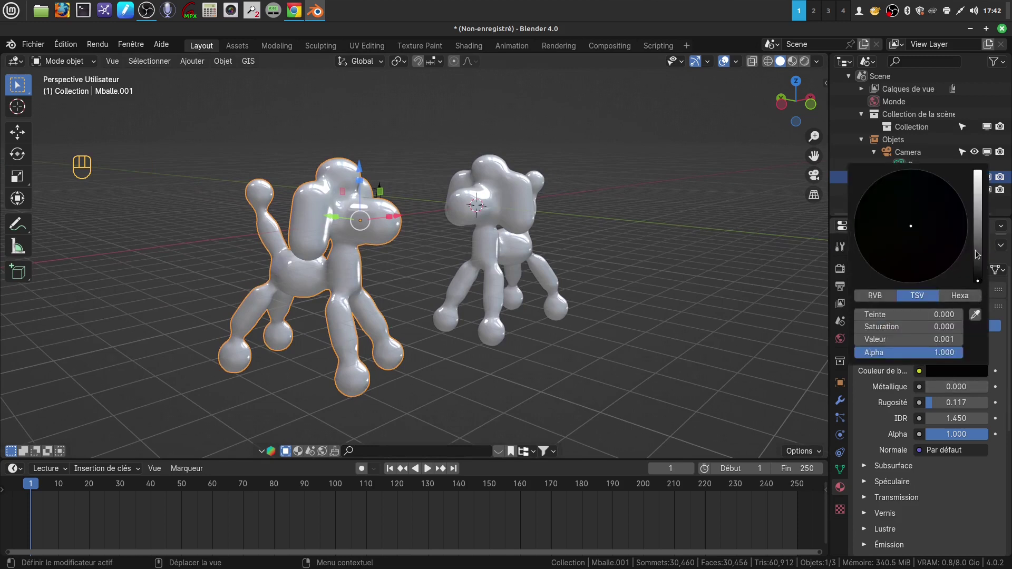
drag(983, 279, 954, 253)
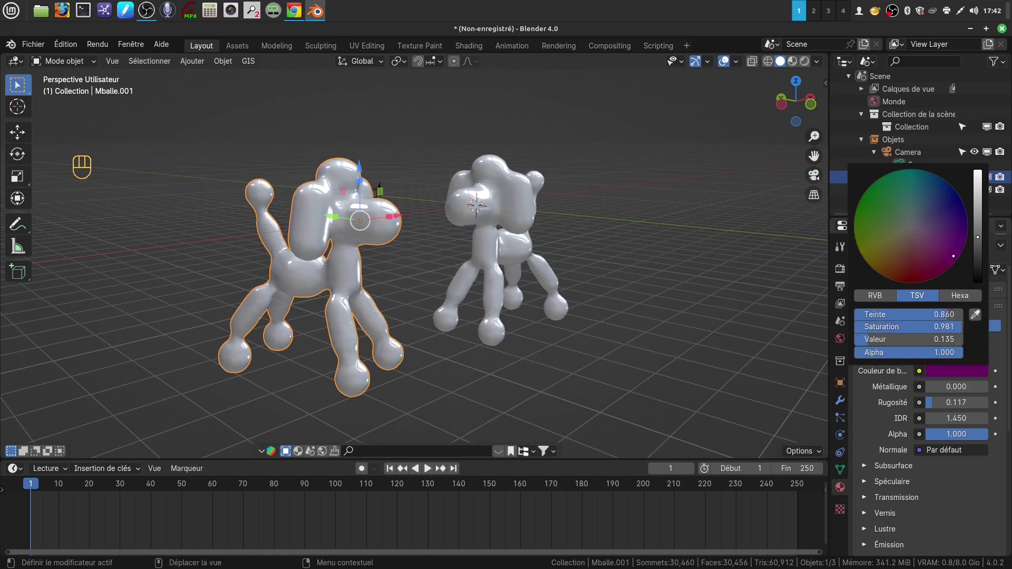
- Switch the viewport to rendered shading and examine both poodles from several angles with nothing selected
click(803, 62)
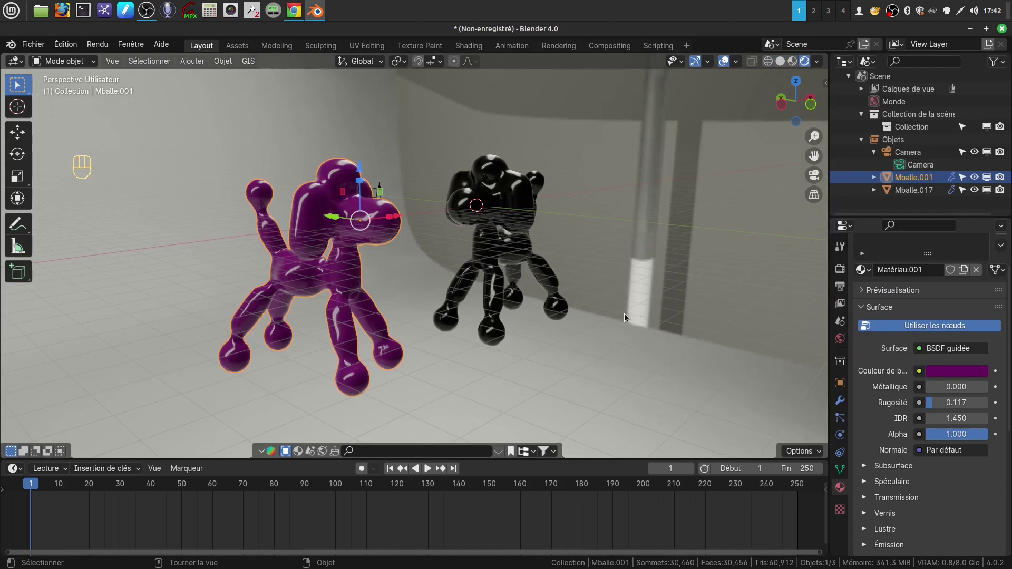
click(642, 349)
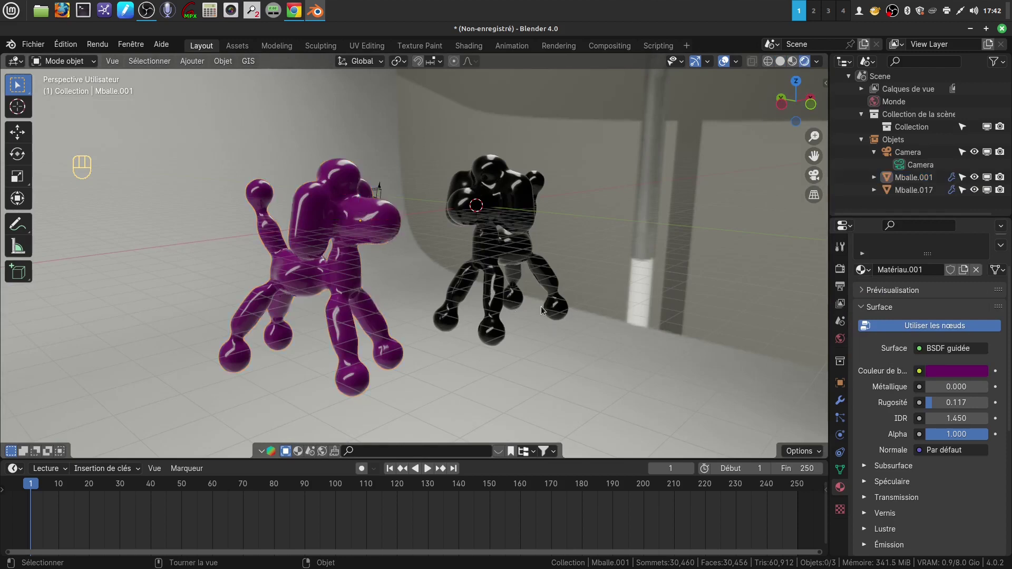
mouse_move(443, 248)
middle_down()
mouse_move(460, 249)
mouse_move(432, 256)
middle_up()
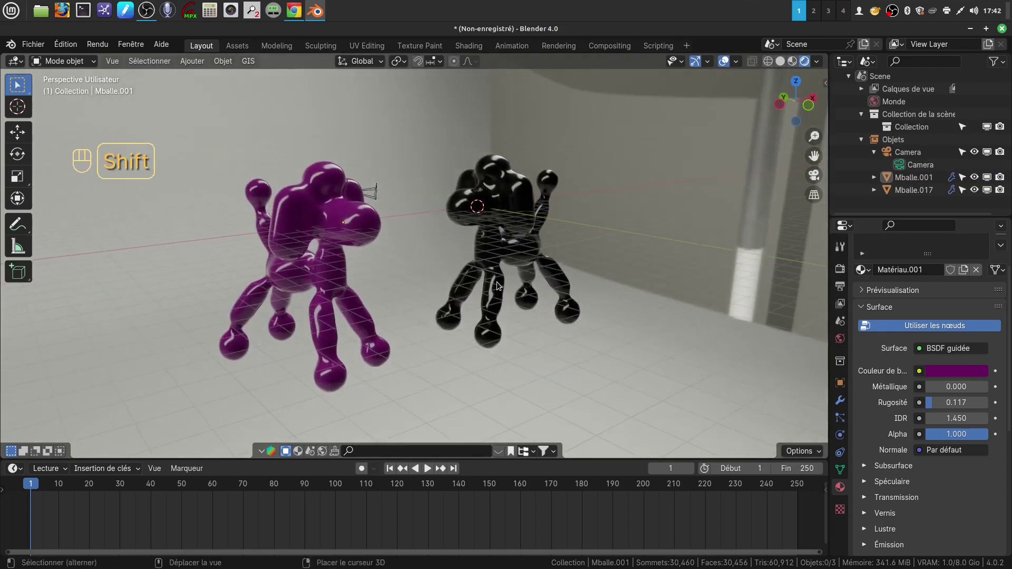
shift+middle_drag(497, 282, 518, 287)
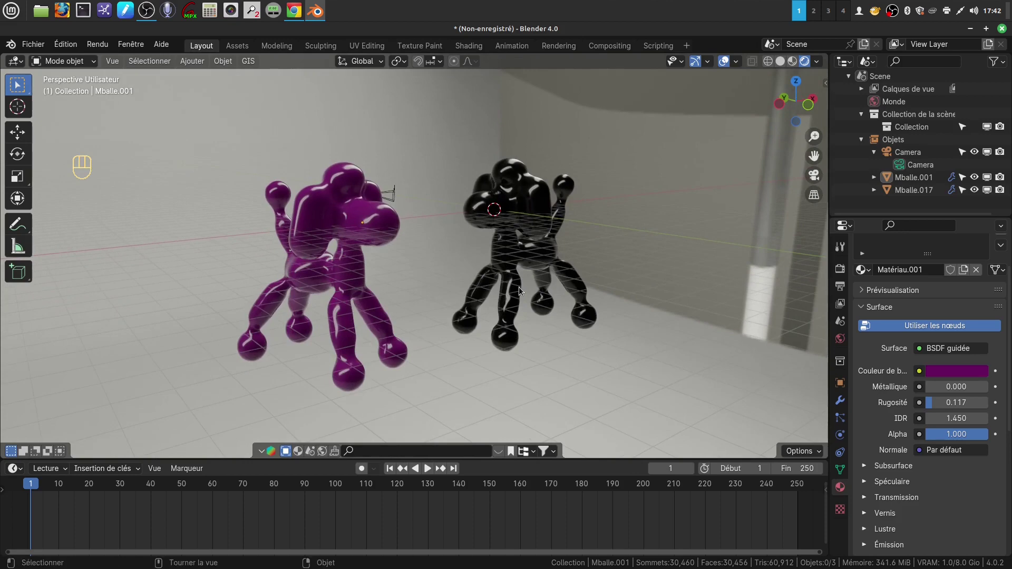
middle_drag(499, 334, 467, 286)
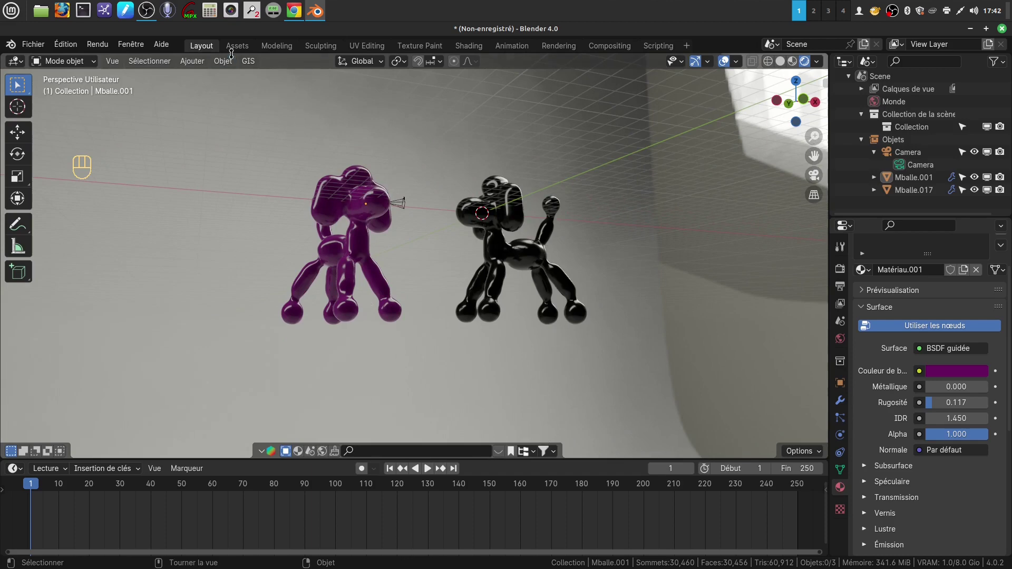
- Add a plane mesh and, in front view, move it between the two poodles and just below their feet
click(192, 61)
mouse_move(221, 76)
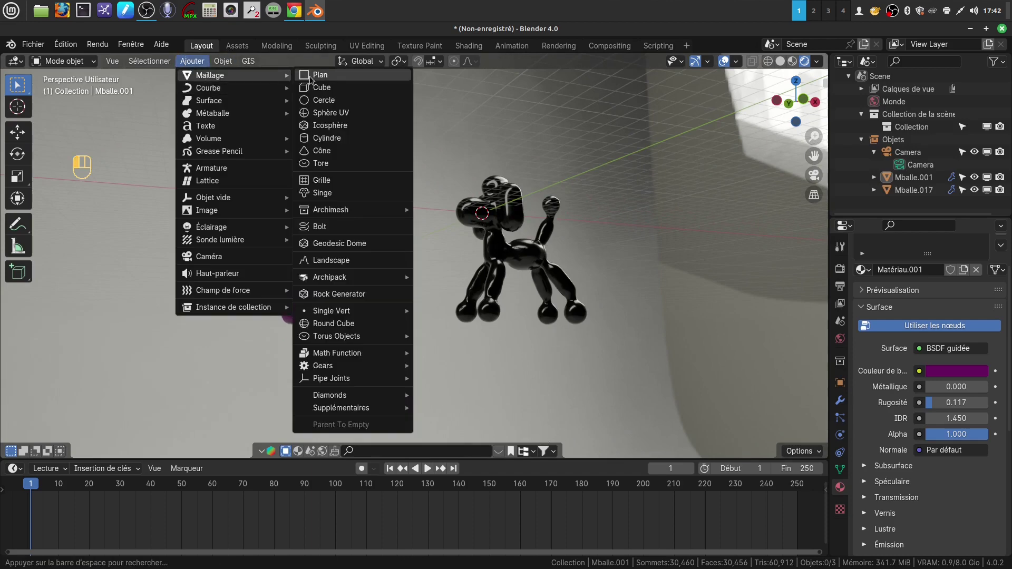
click(329, 76)
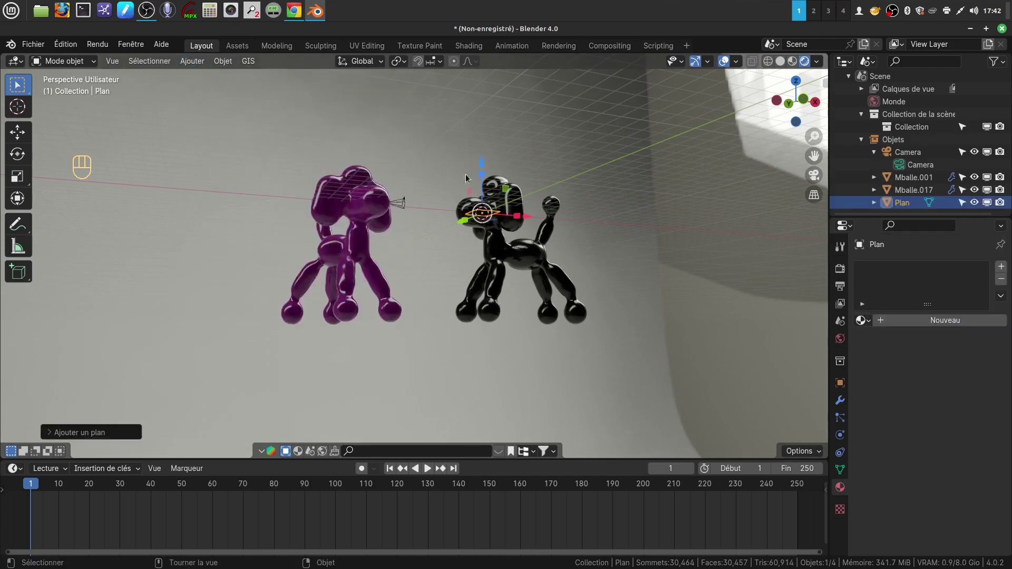
key(KP_1)
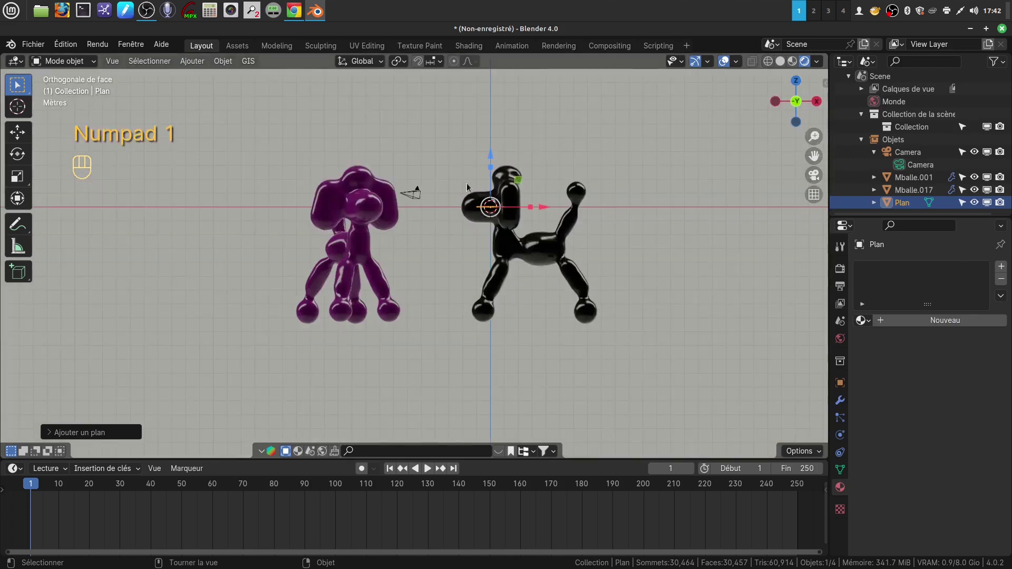
key(g)
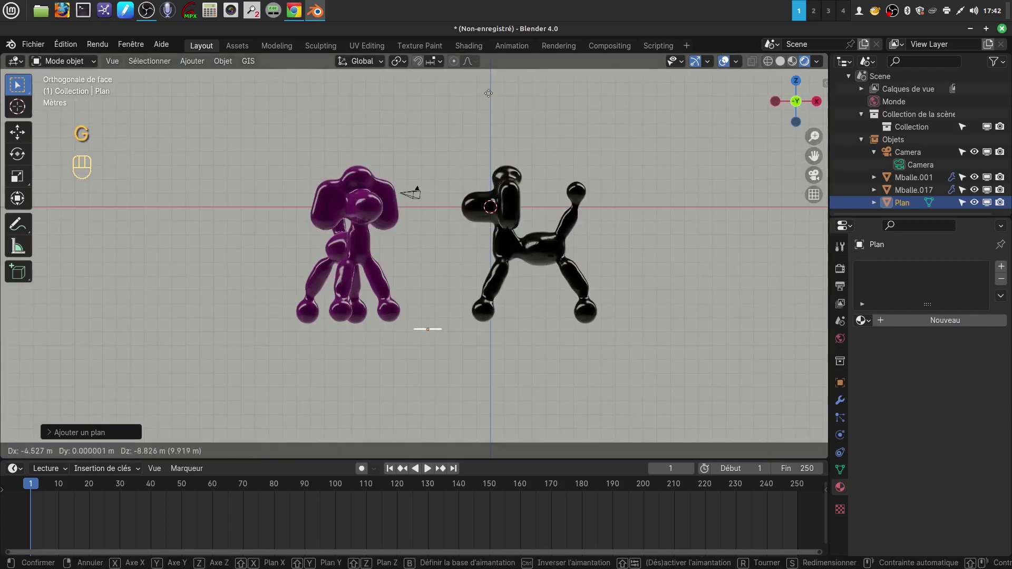
click(509, 96)
- Scale the plane up in two passes until it extends far beyond both poodles as a floor
key(s)
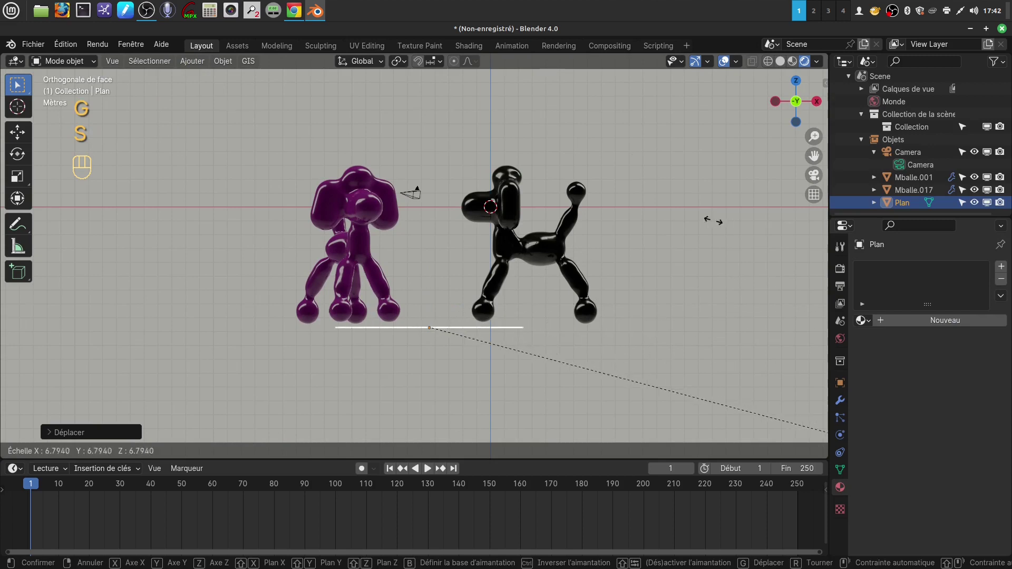
click(695, 187)
key(s)
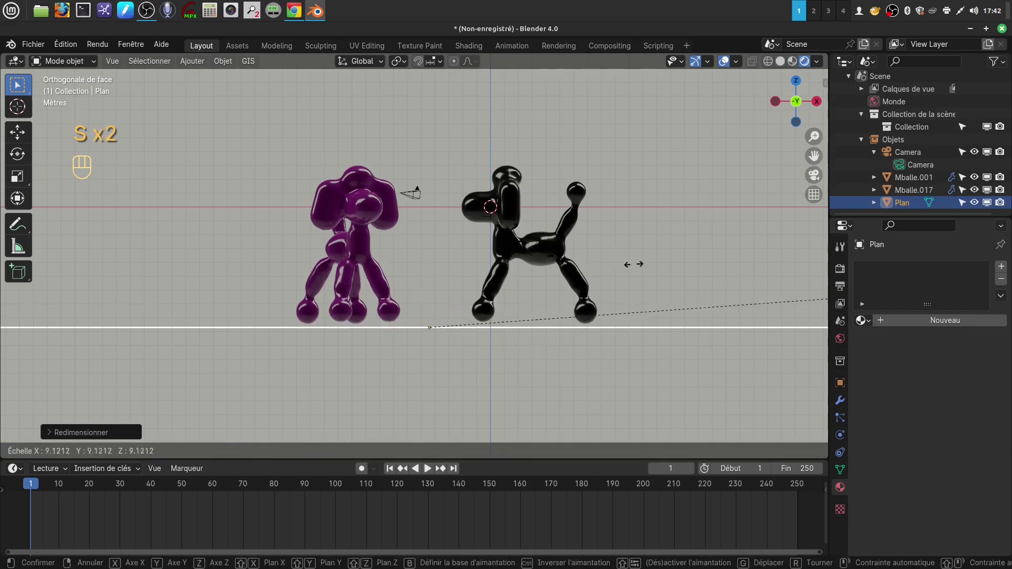
click(58, 291)
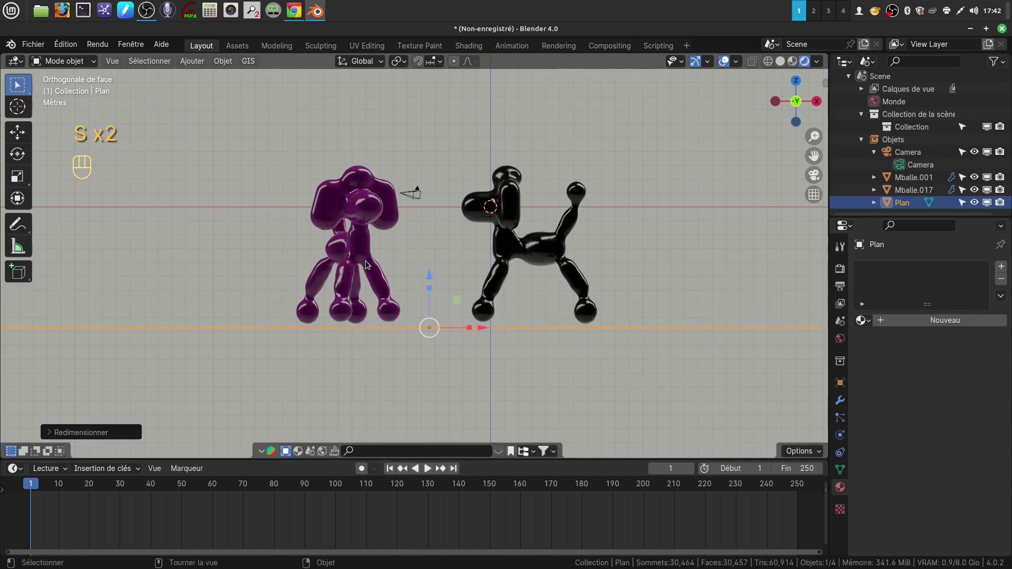
- Raise the floor plane slightly along the Z axis in front view until it meets the poodles' feet
key(g)
key(z)
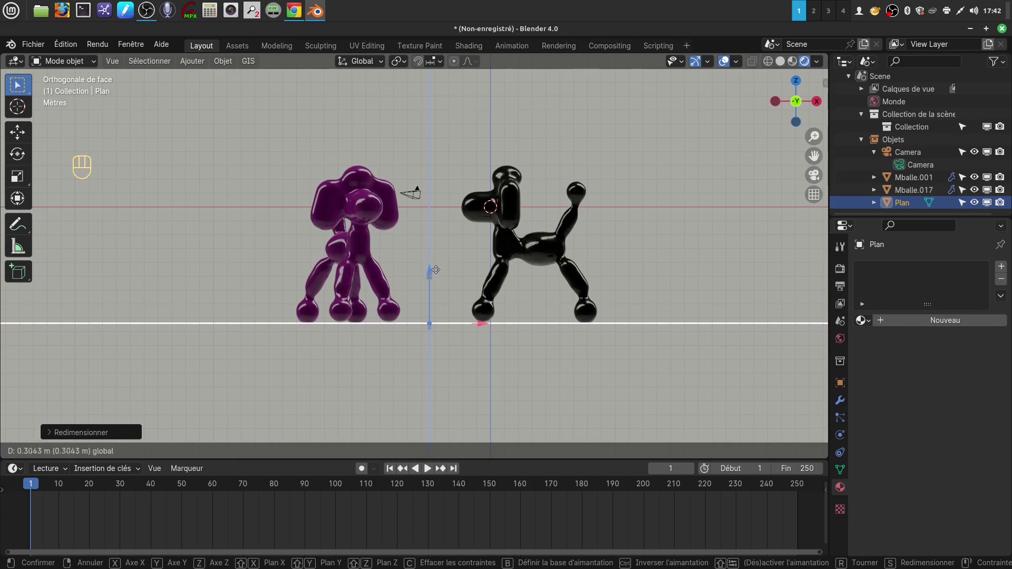
click(426, 273)
scroll(386, 245, down, 3)
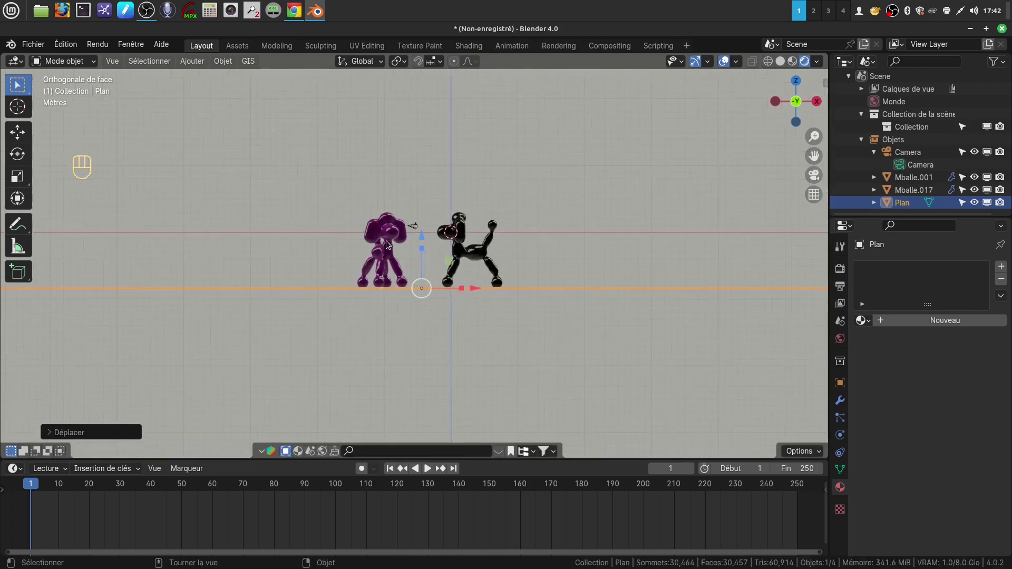
middle_drag(385, 245, 432, 299)
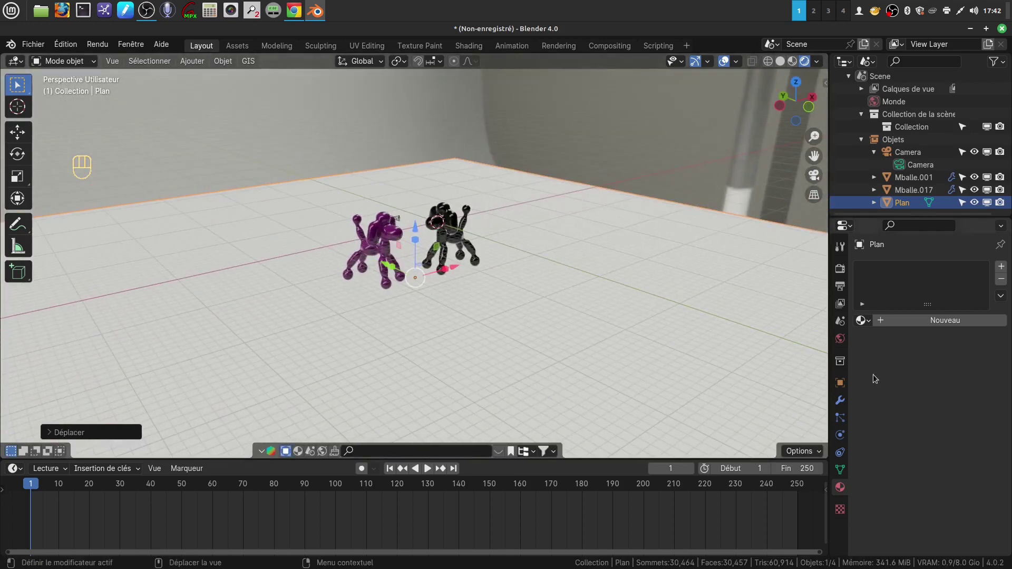
- Give the floor plane a new material with a dark blue base color and a roughness of 0.150
scroll(490, 307, up, 4)
shift+middle_drag(538, 287, 537, 307)
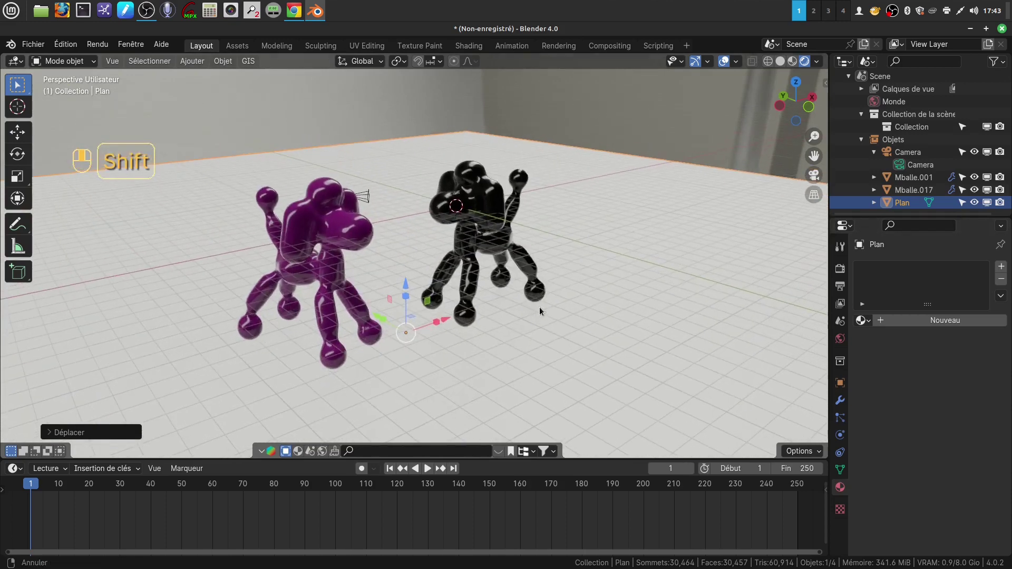
click(941, 321)
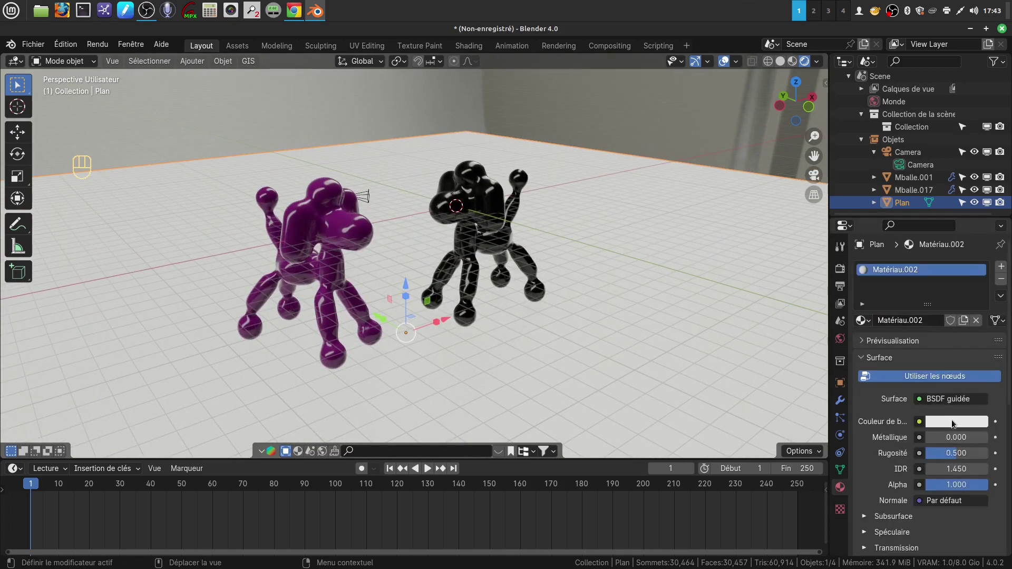
click(954, 422)
drag(915, 288, 927, 254)
drag(979, 230, 978, 307)
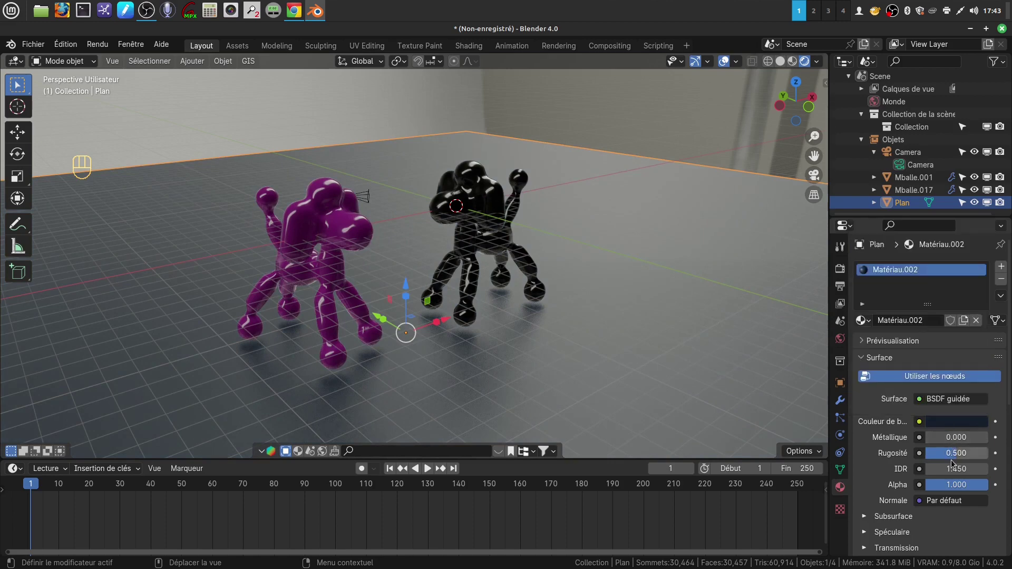
drag(954, 453, 933, 454)
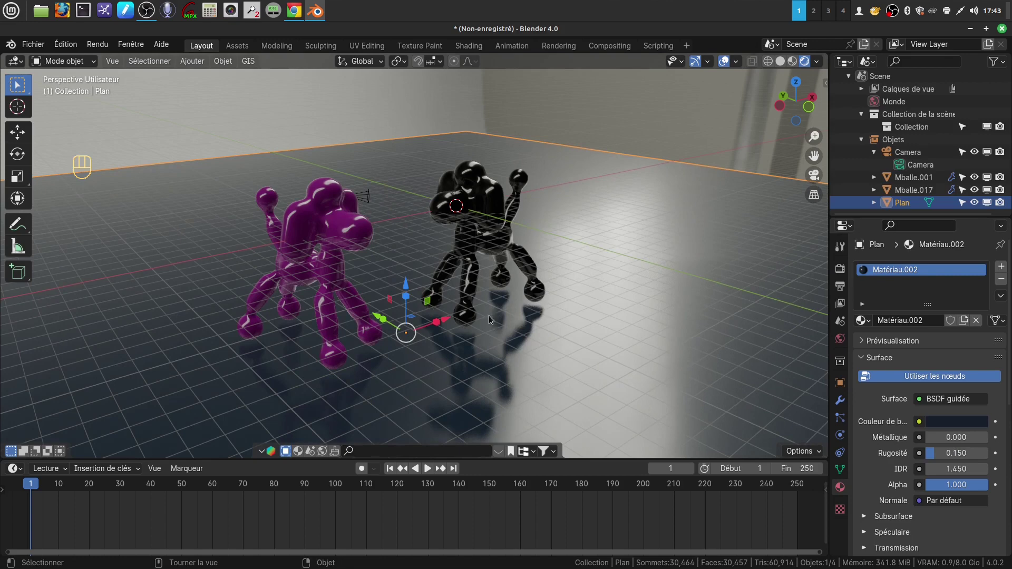
- Raise the floor plane slightly closer to the poodles' feet and align the camera to the current view, leaving nothing selected
drag(406, 286, 413, 280)
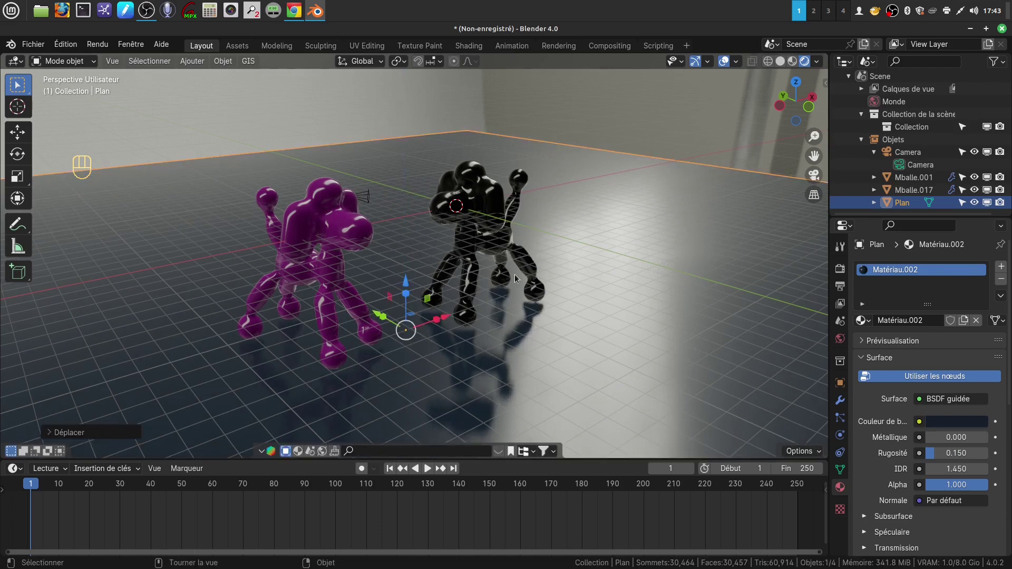
shift+middle_drag(570, 278, 580, 283)
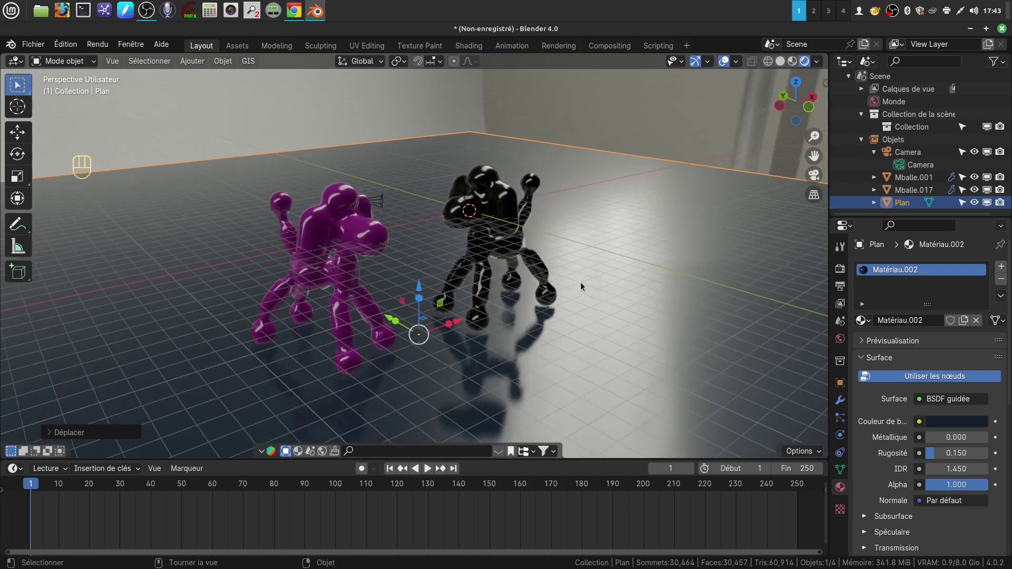
key(ctrl+alt+KP_0)
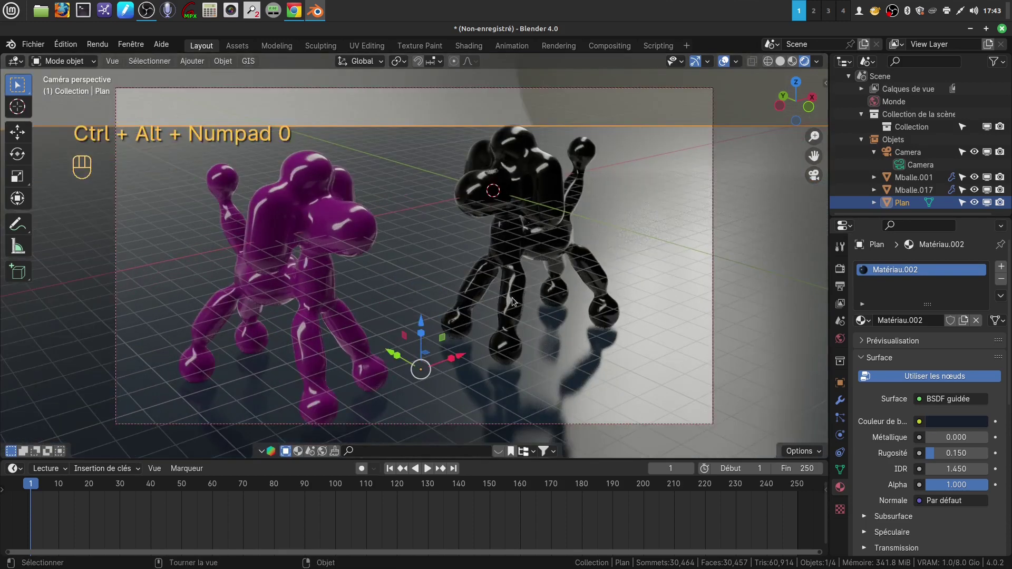
click(740, 107)
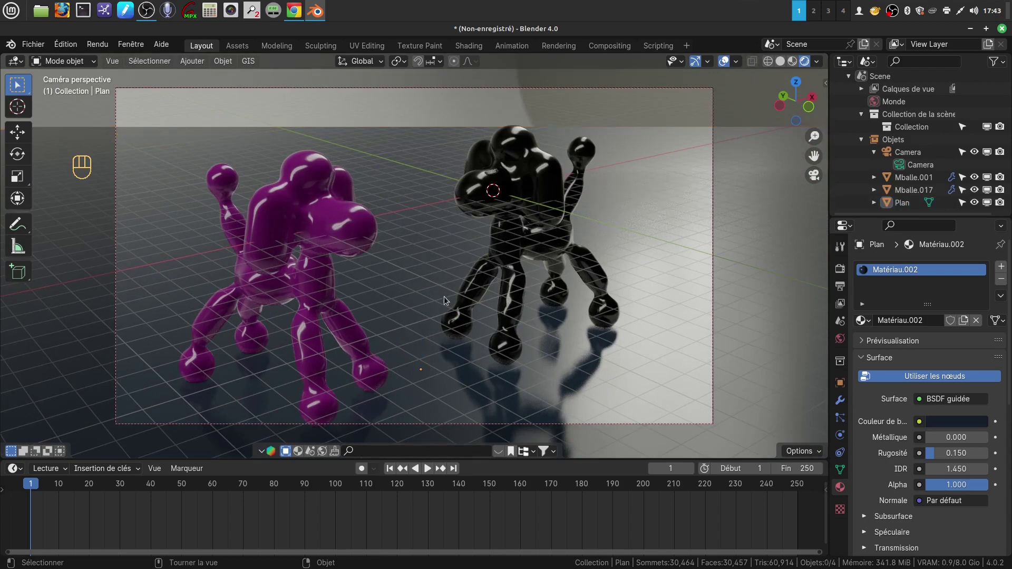
- Lock the camera to the view and adjust its framing so both poodles and their floor reflections fit in the shot
key(q)
click(293, 311)
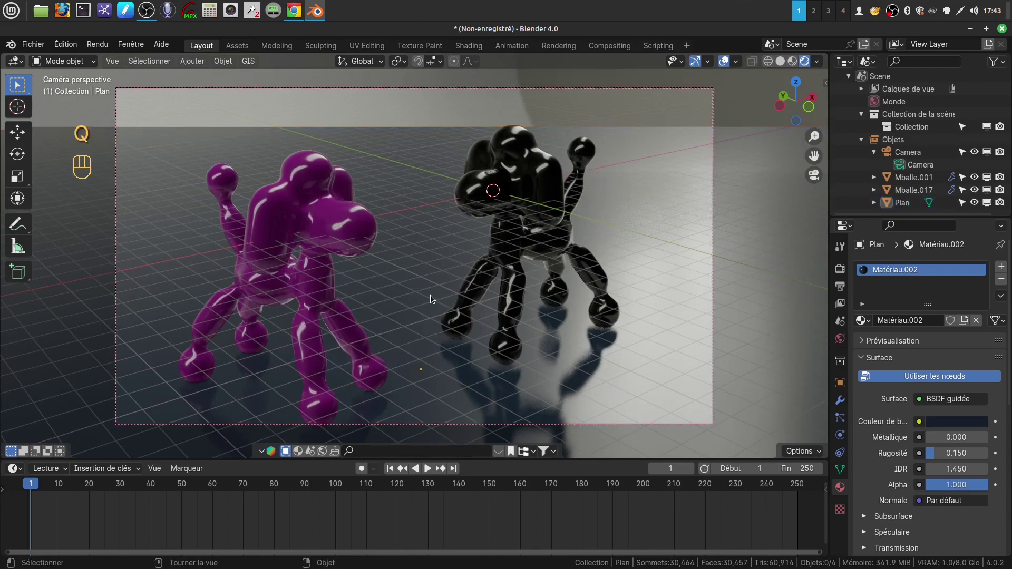
scroll(430, 295, down, 2)
mouse_move(430, 295)
shift+middle_down()
mouse_move(426, 286)
mouse_move(439, 290)
shift+middle_up()
scroll(434, 287, up, 1)
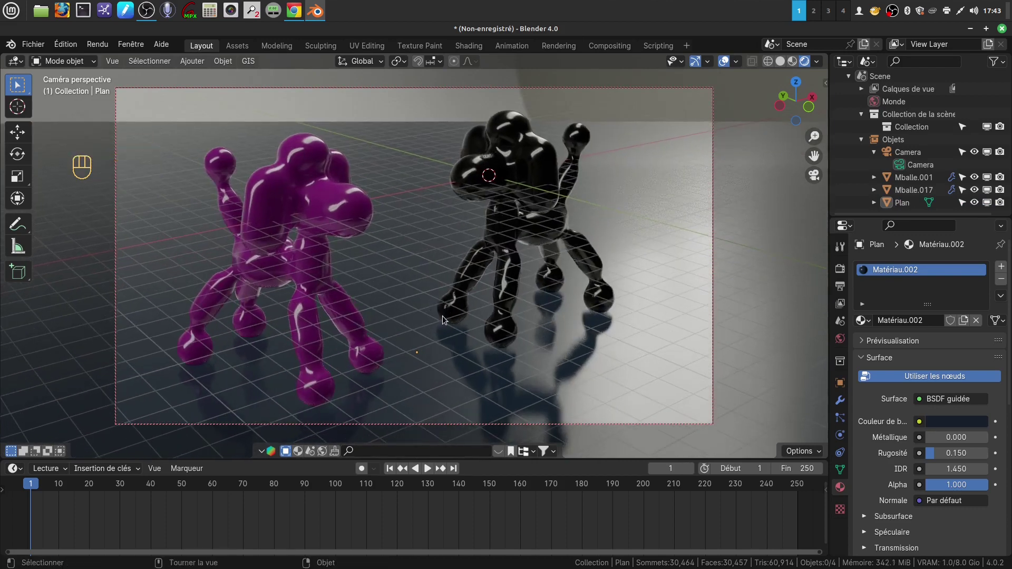
key(q)
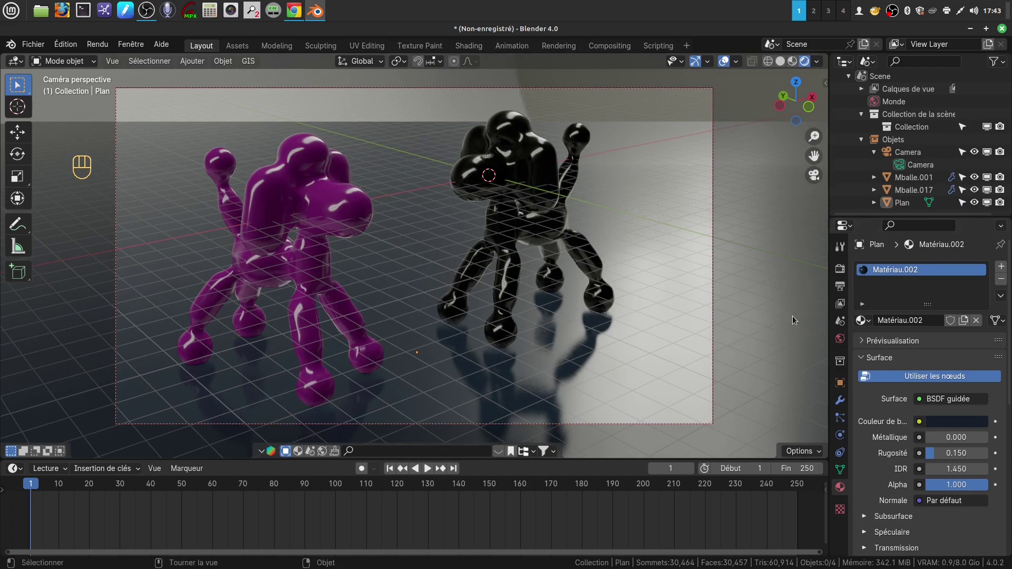
- Switch the render engine from EEVEE to Cycles and render the camera image
click(840, 269)
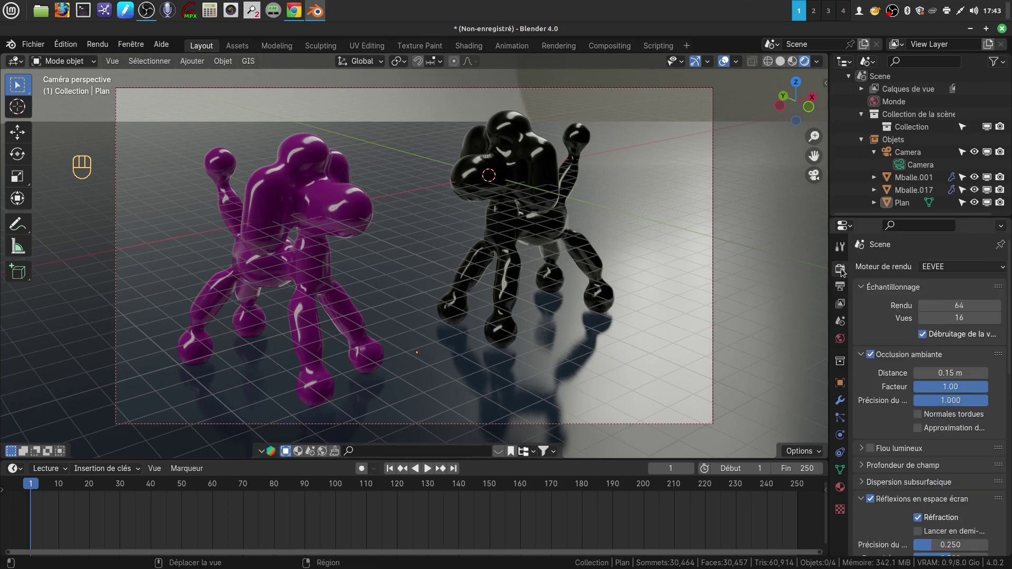
click(1001, 269)
click(944, 311)
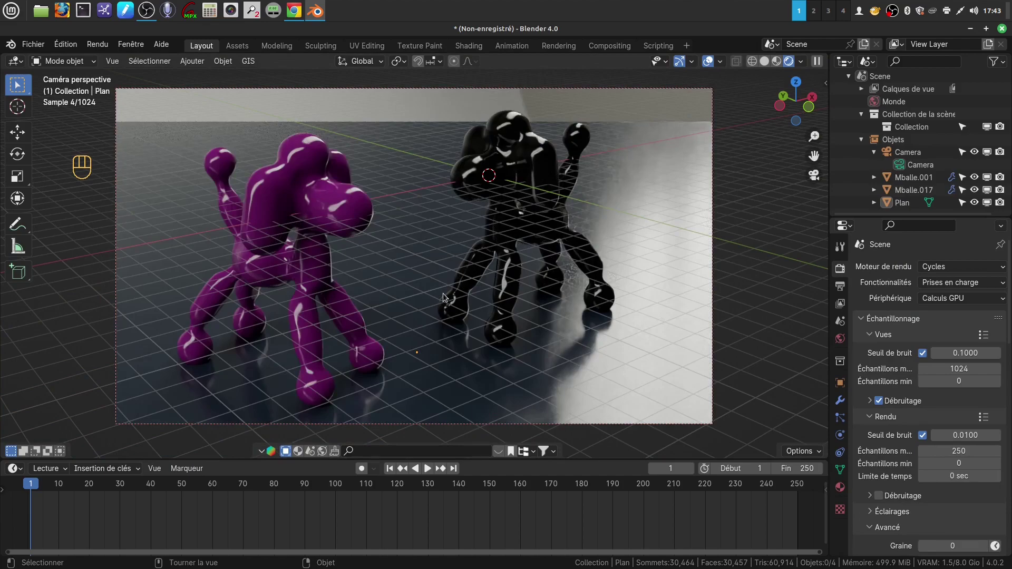
key(F12)
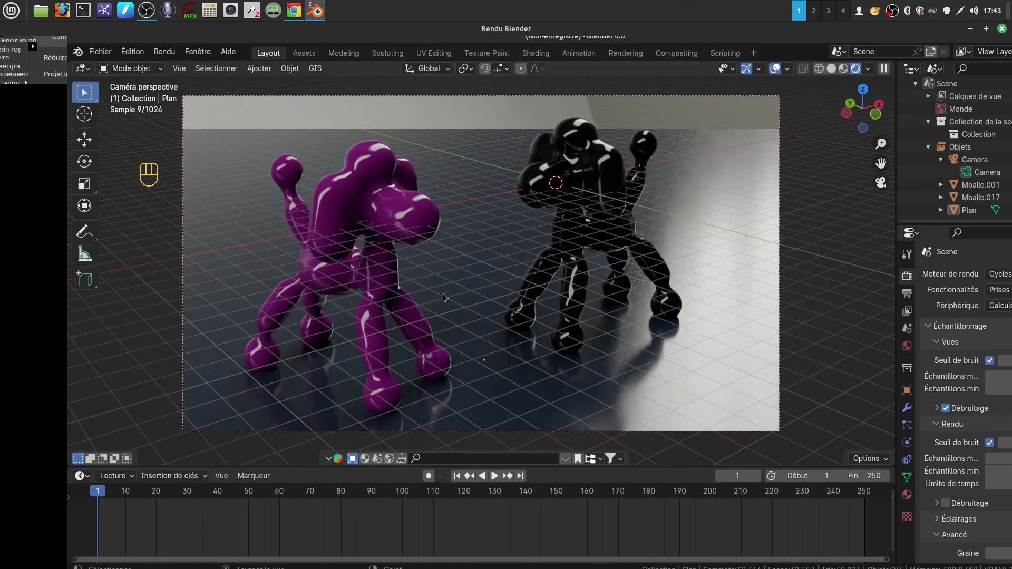
scroll(443, 293, down, 2)
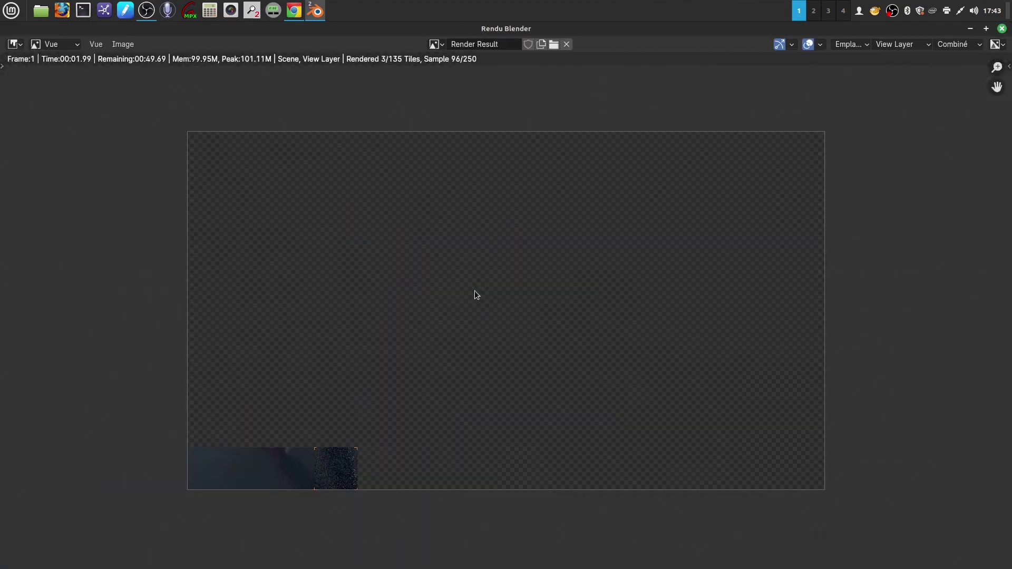